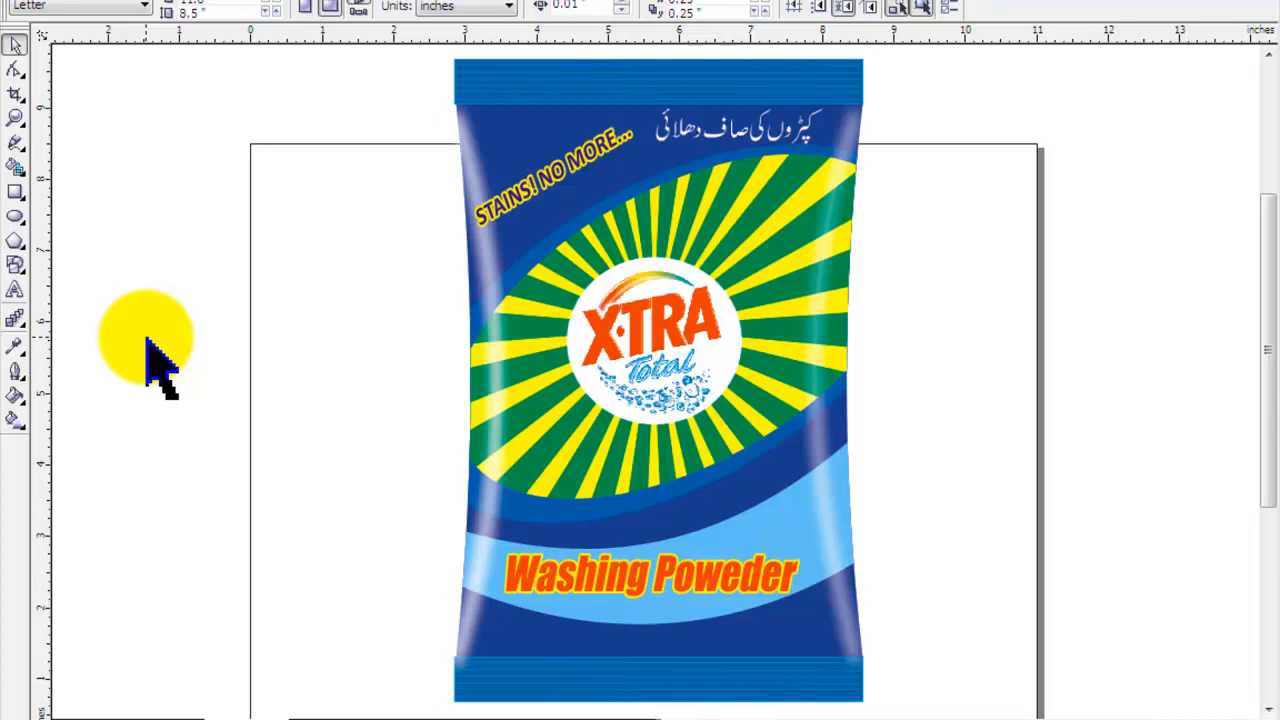
Step: Move the entire finished pouch design toward the page's right edge, centred at about x 10.3 in, leaving empty space beside it
left_click(774, 392)
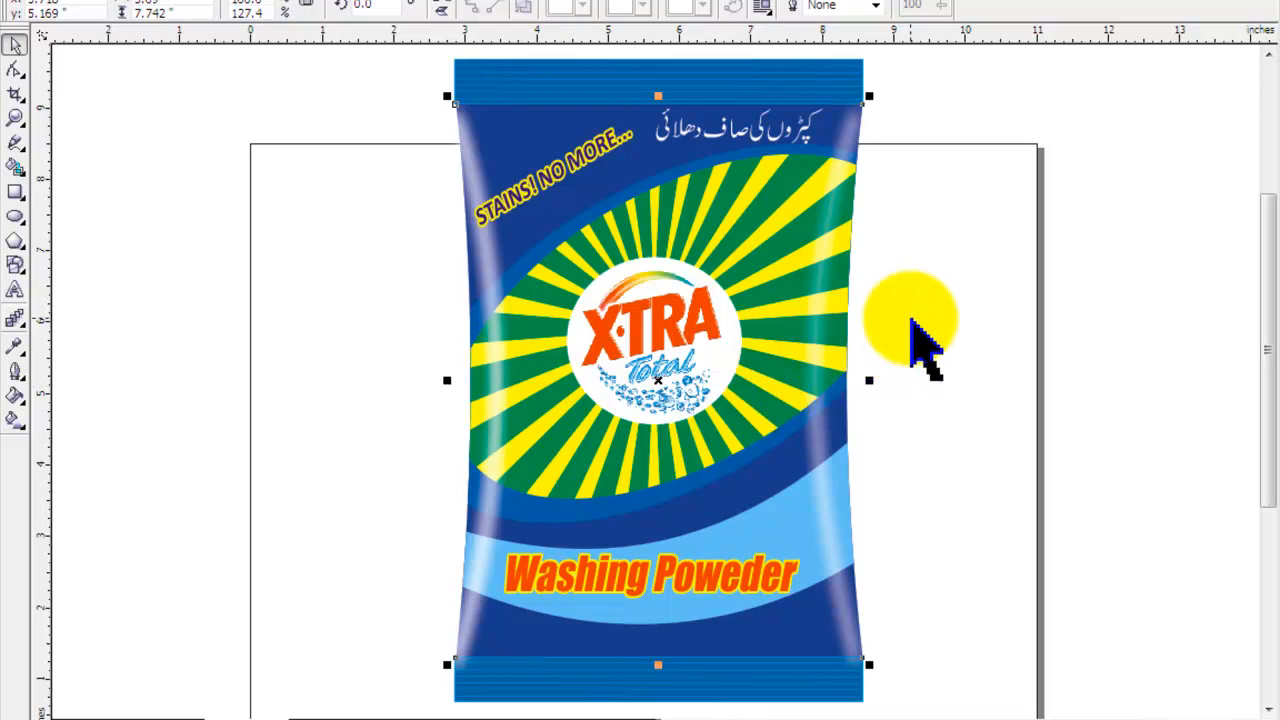
scroll(911, 319, "down", 1)
left_click(714, 397)
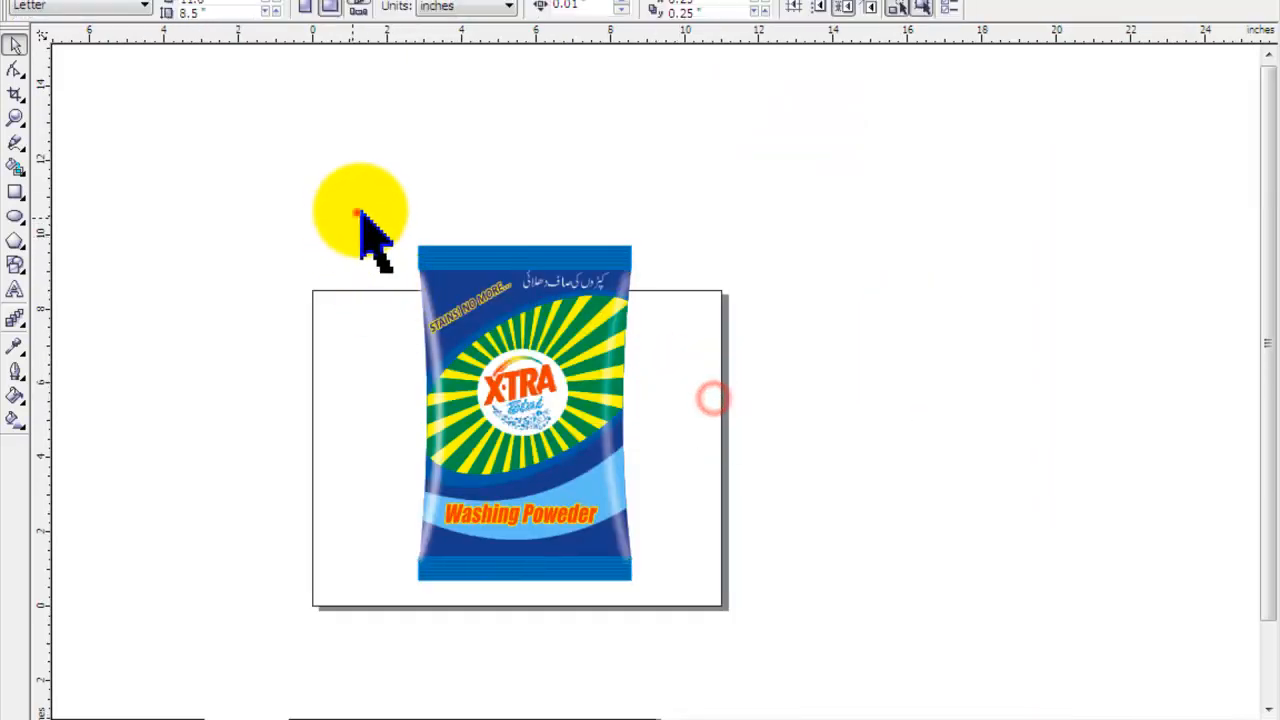
left_click_drag(357, 212, 699, 634)
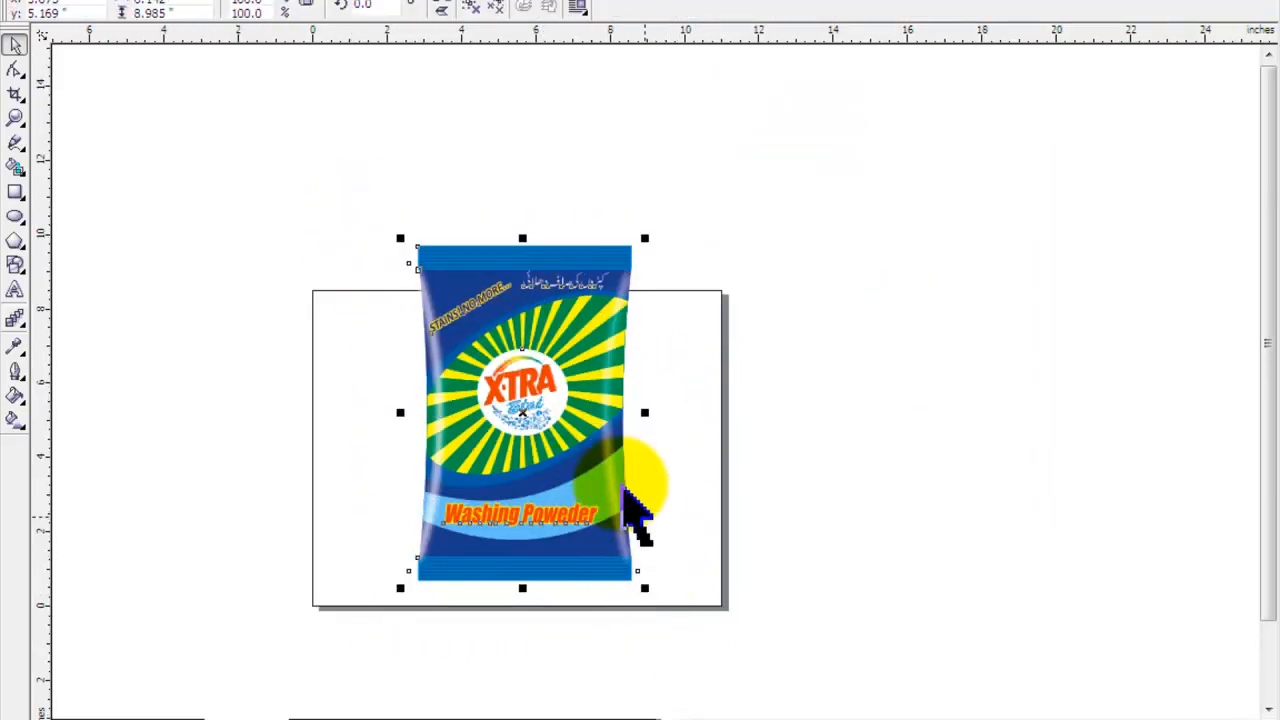
left_click_drag(552, 445, 604, 440)
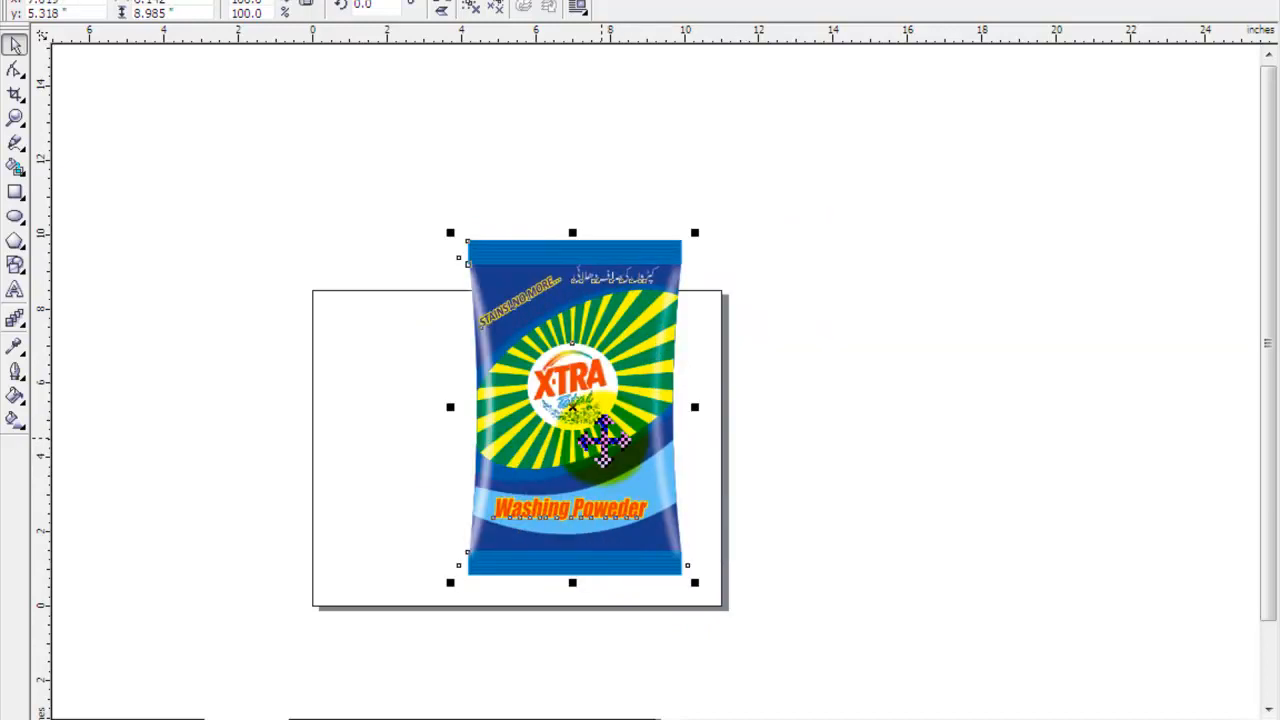
key("shift+F2")
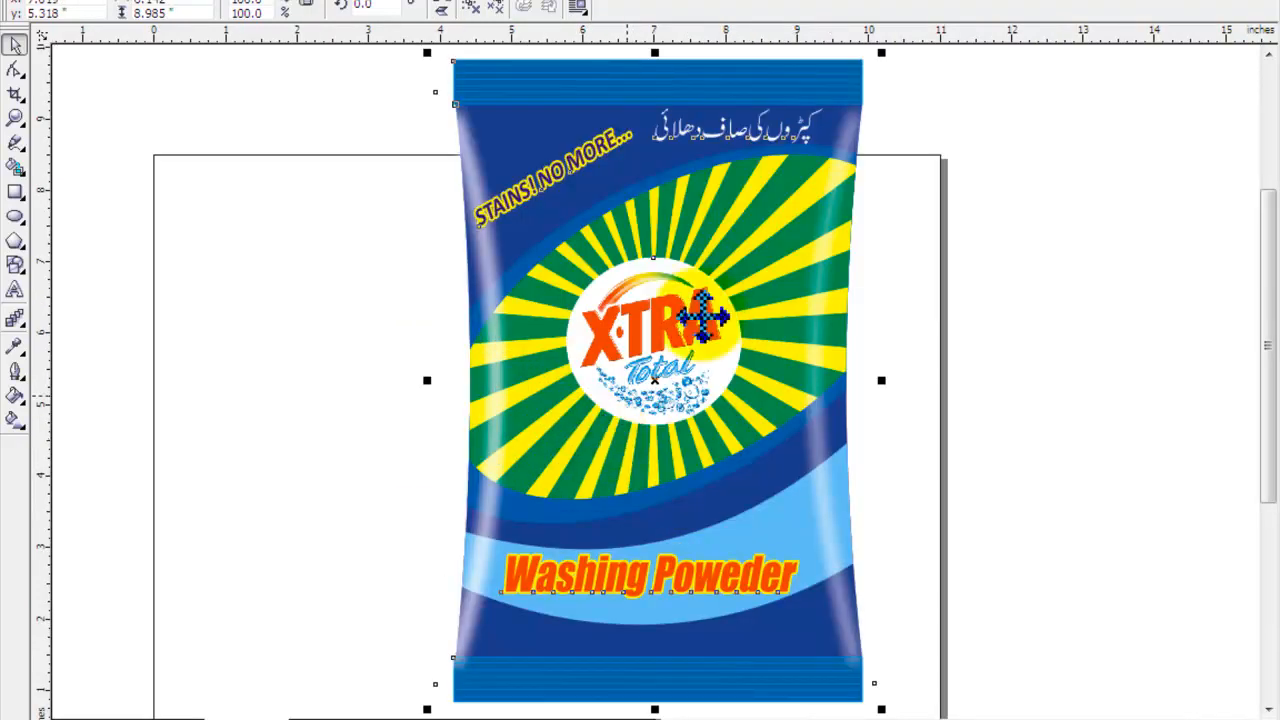
left_click(996, 127)
left_click(790, 100)
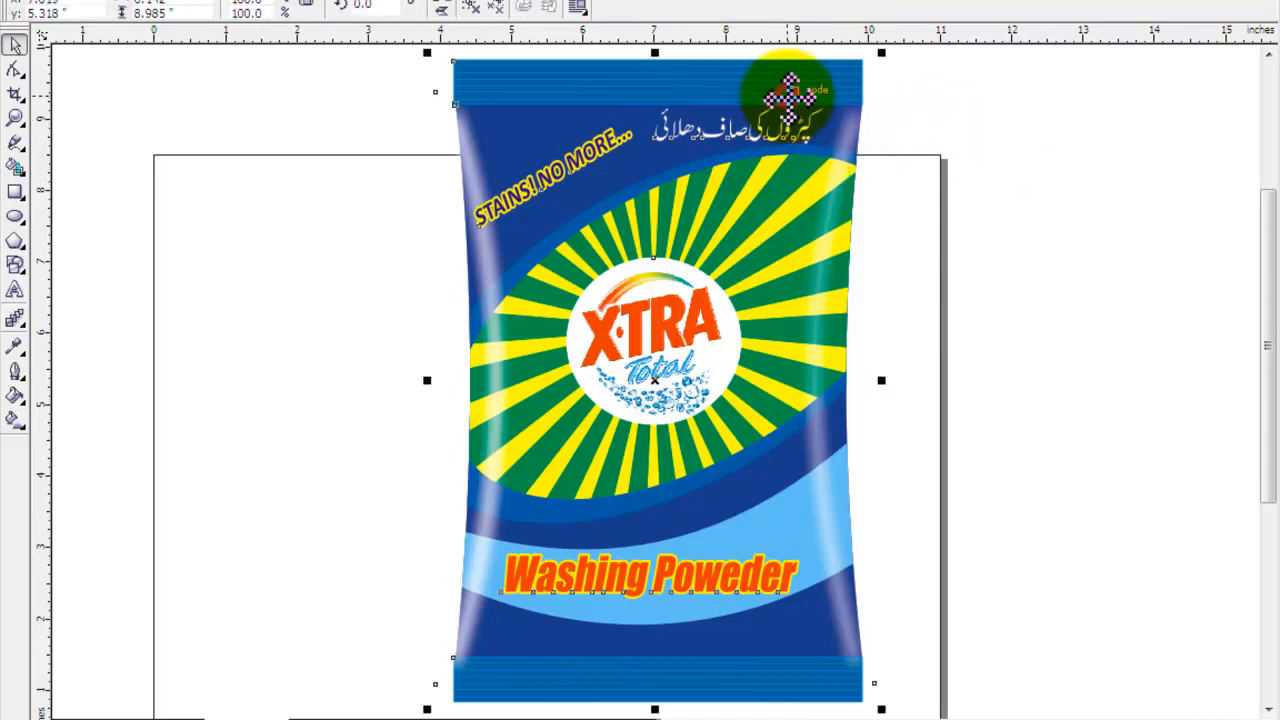
left_click(262, 103)
left_click(625, 298)
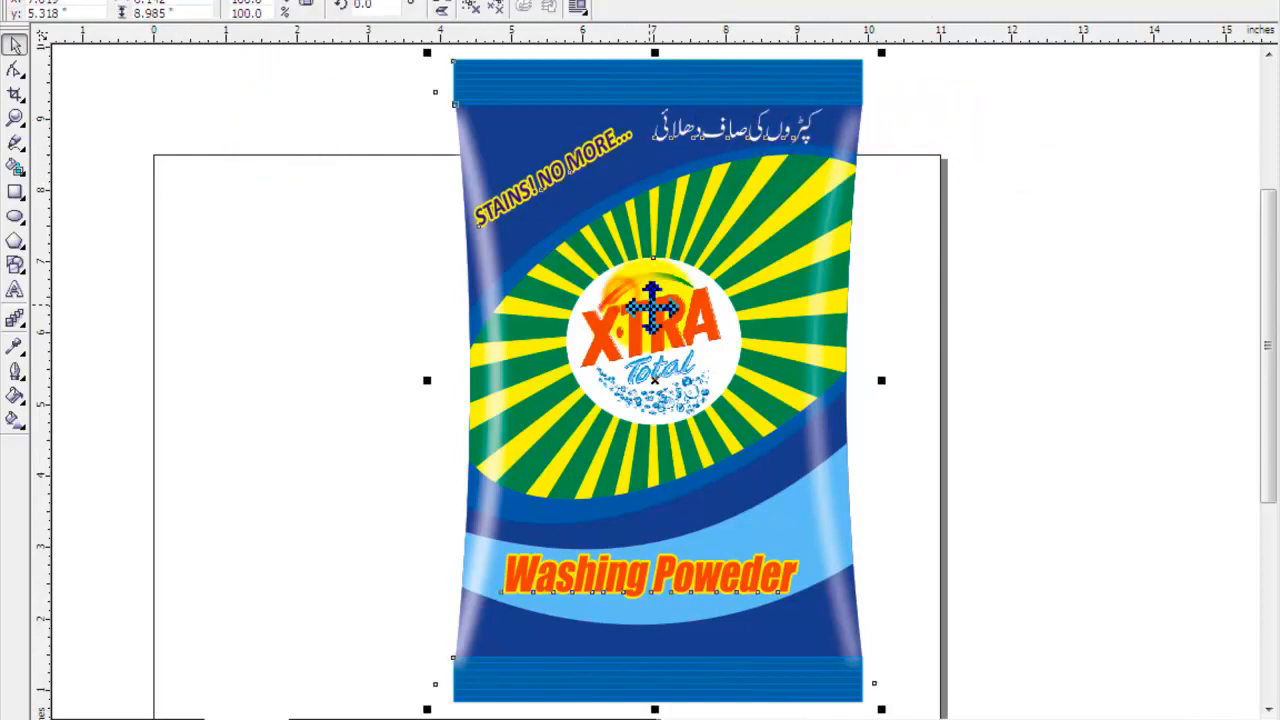
left_click_drag(625, 298, 886, 306)
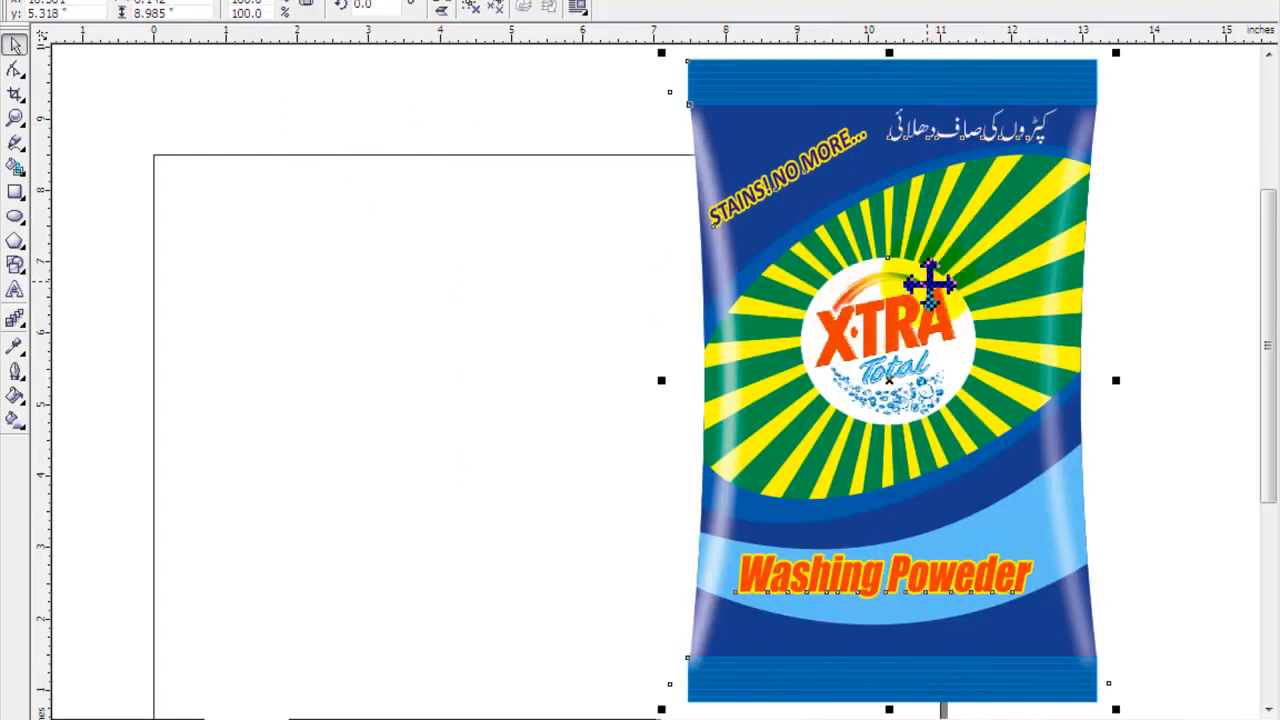
left_click(1152, 243)
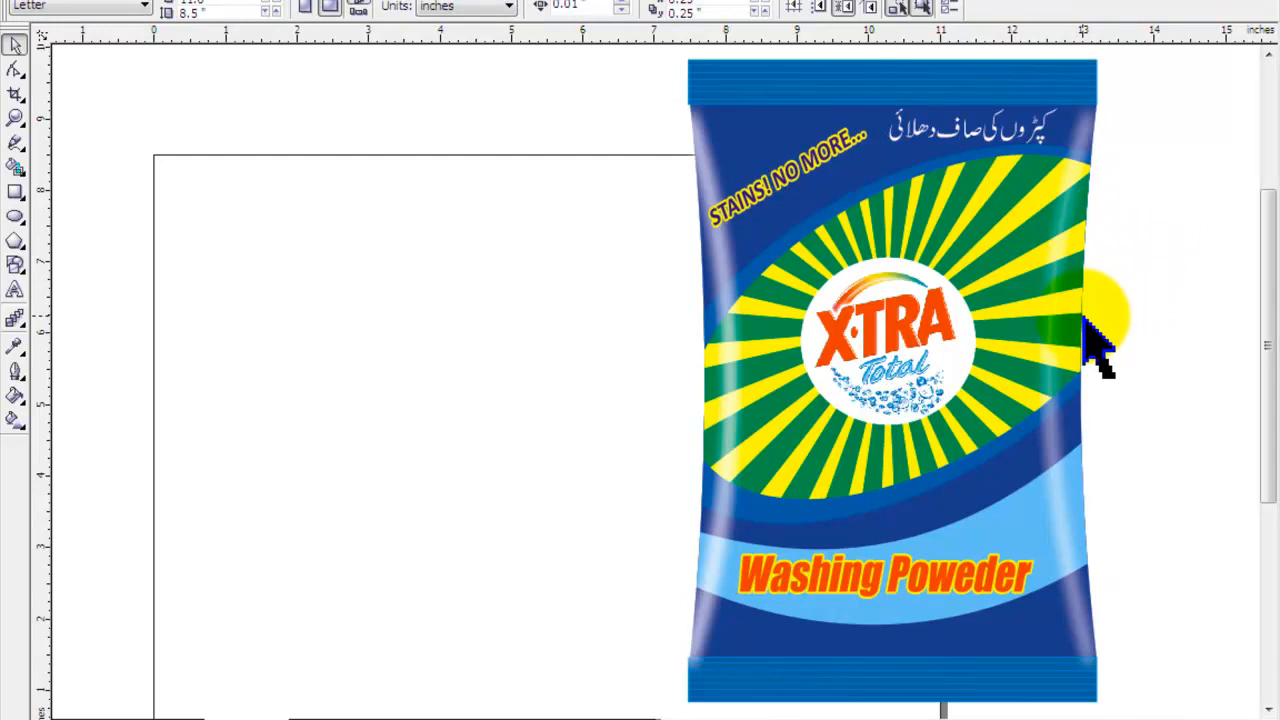
Step: Trace the finished pouch's body with a rectangle about 5.7 by 7.7 in and curve its two side edges inward along the artwork
left_click(15, 191)
left_click_drag(690, 106, 1097, 658)
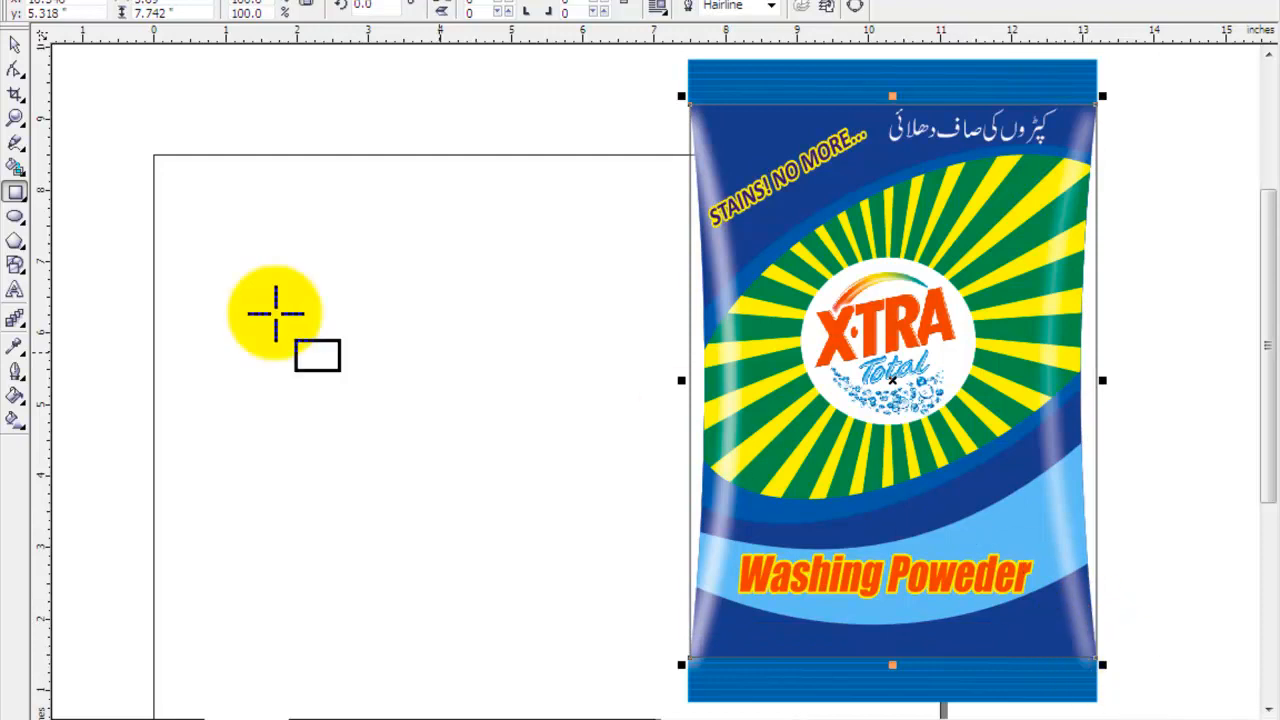
left_click(14, 70)
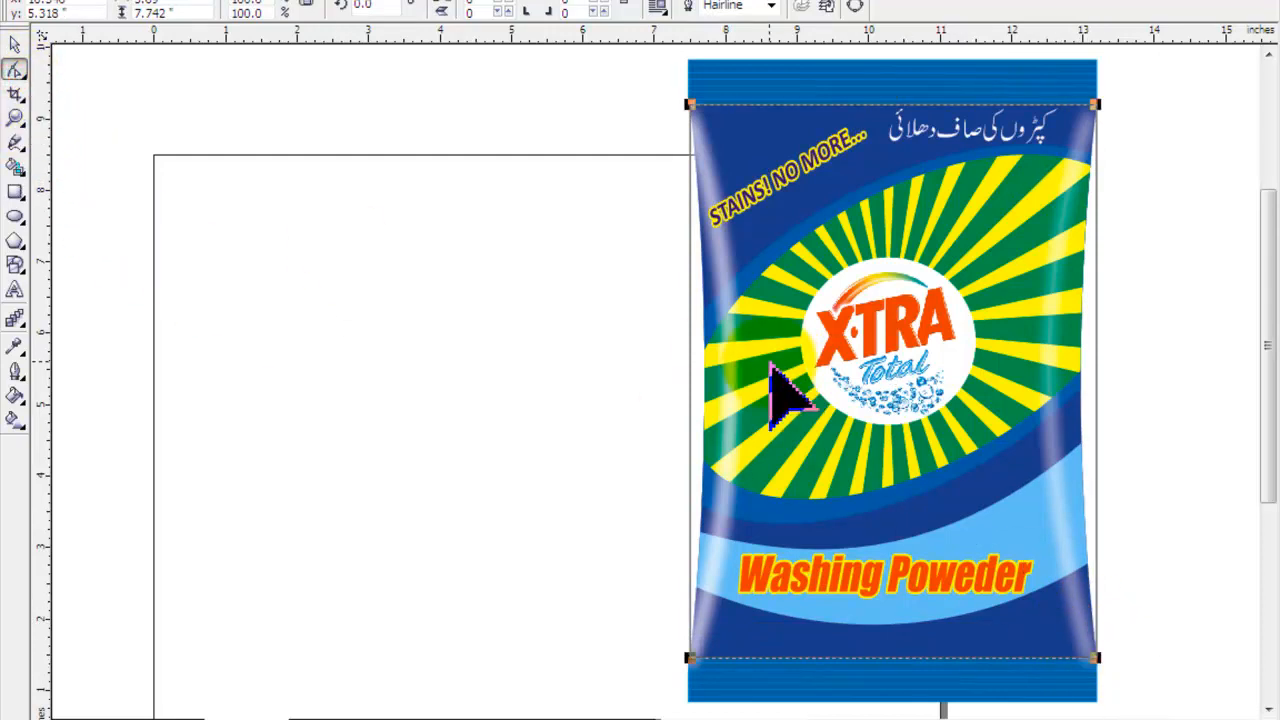
left_click(690, 390)
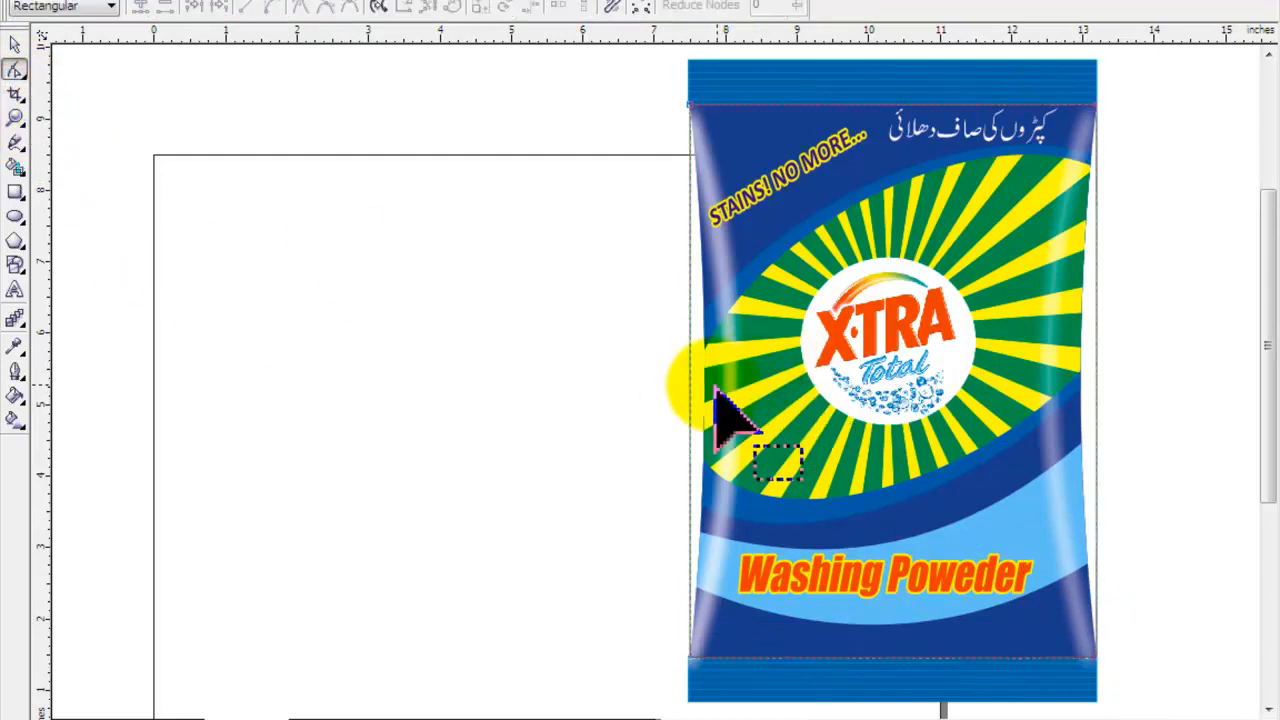
left_click(270, 7)
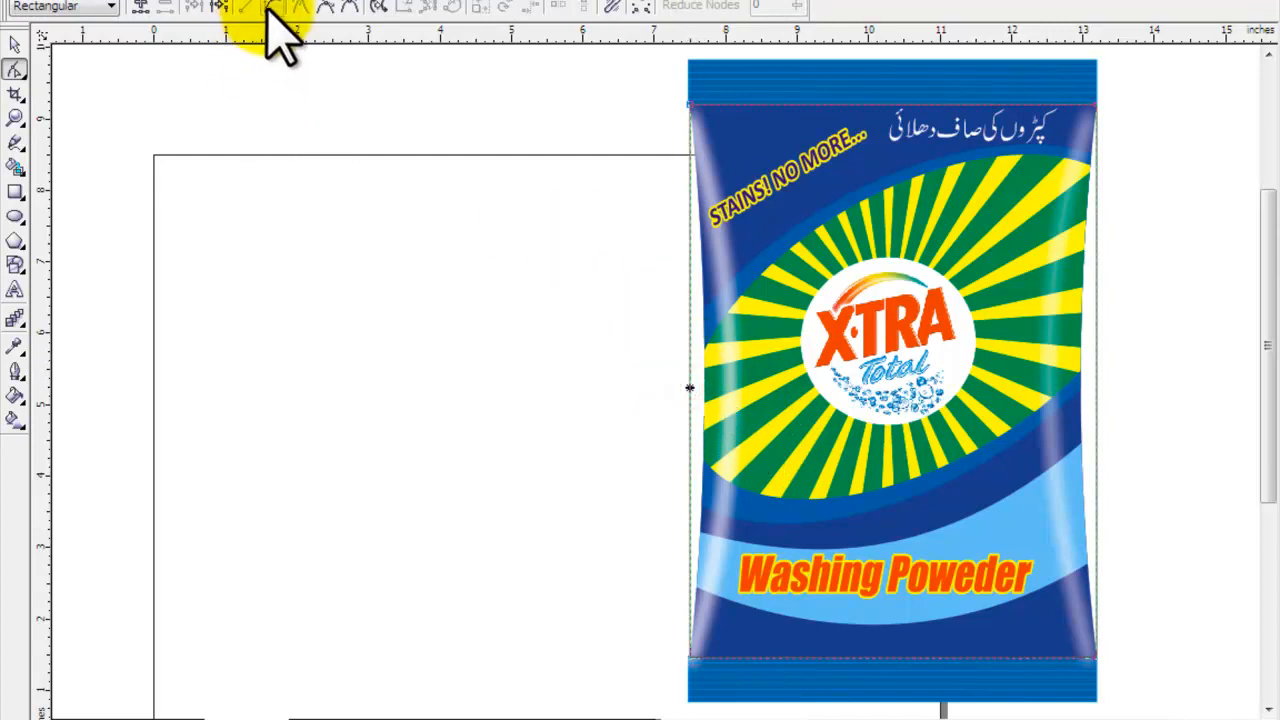
left_click_drag(689, 395, 705, 395)
left_click(272, 8)
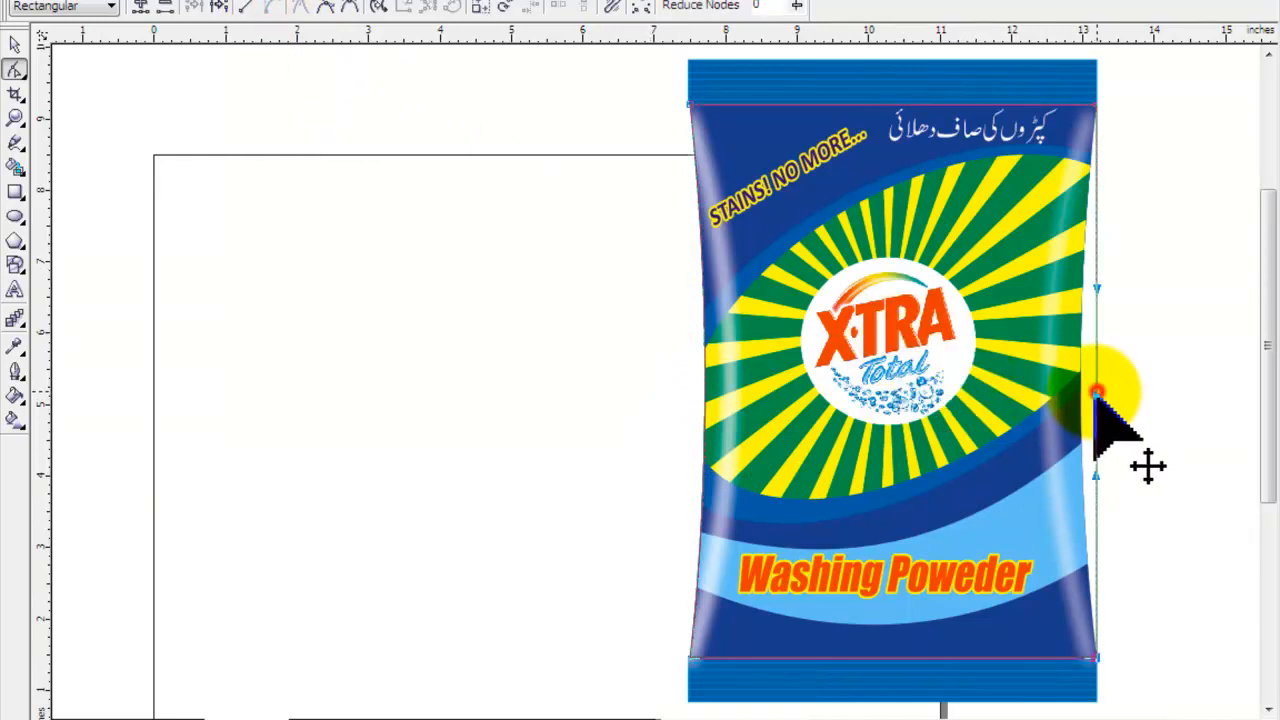
left_click_drag(1093, 398, 1067, 420)
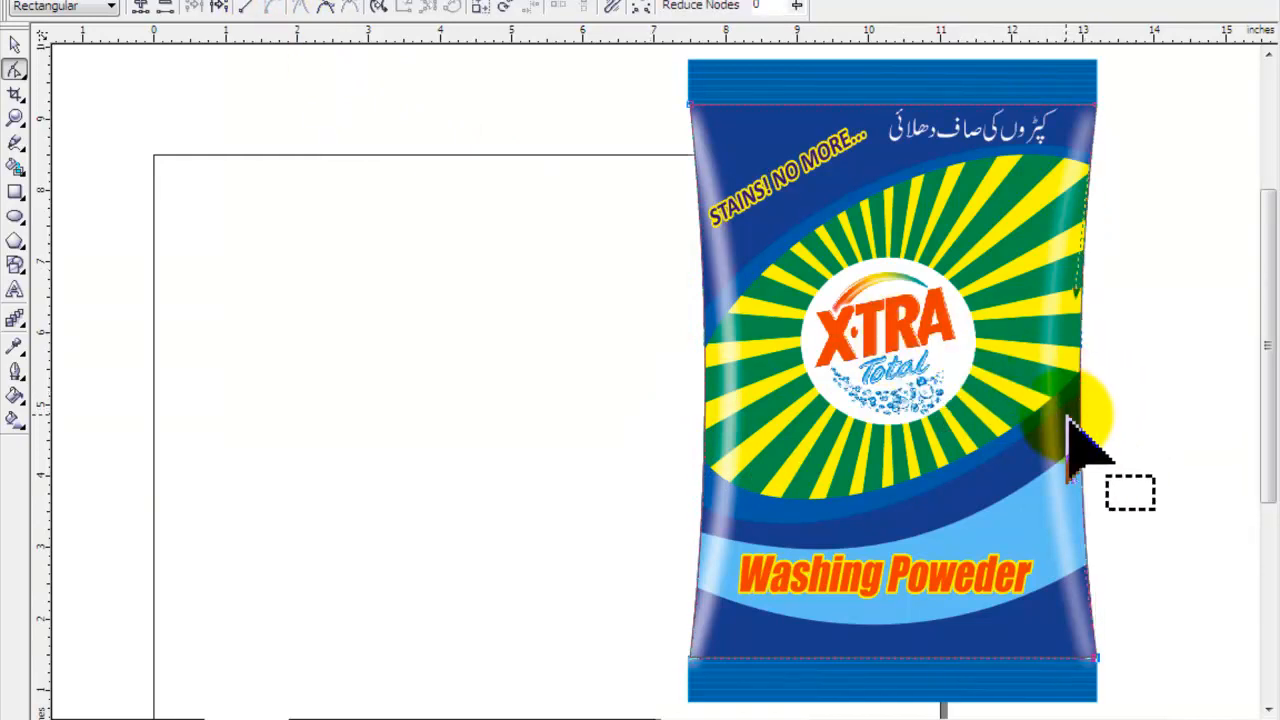
Step: Draw a rectangle about 5.7 in wide and 0.62 in high over the finished pouch's top seal strip
left_click(15, 45)
left_click(15, 192)
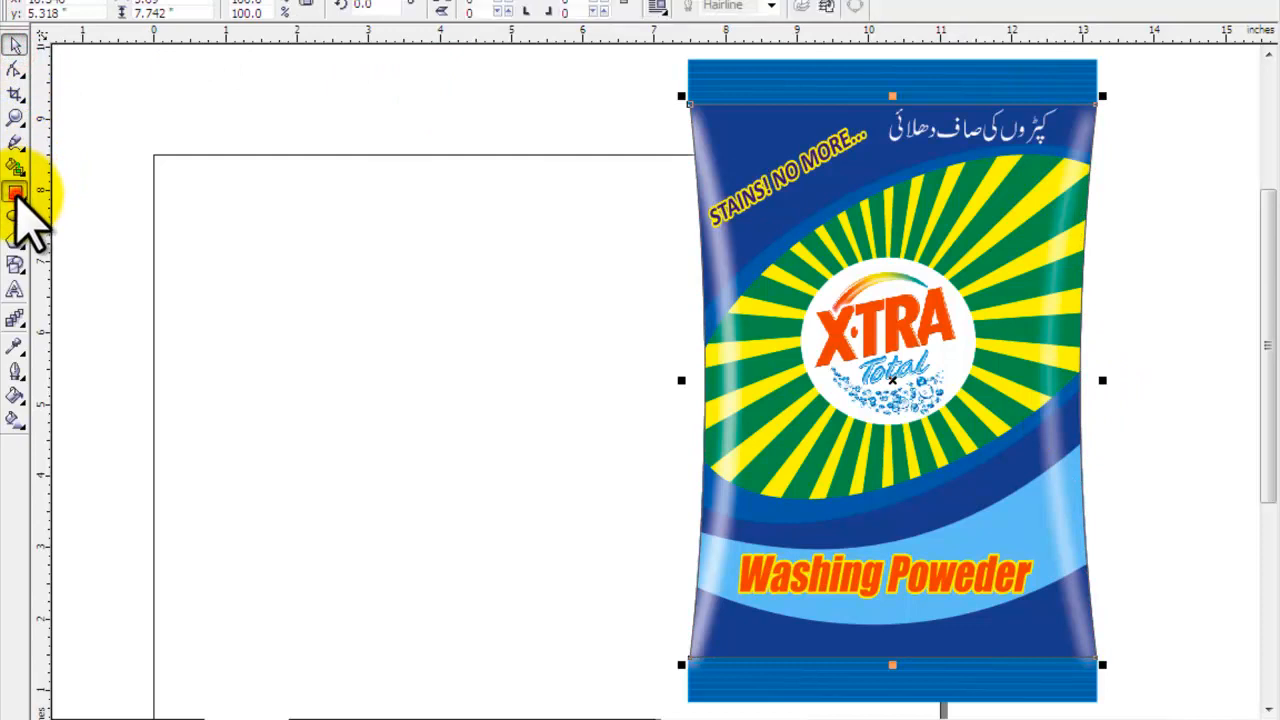
left_click(572, 109)
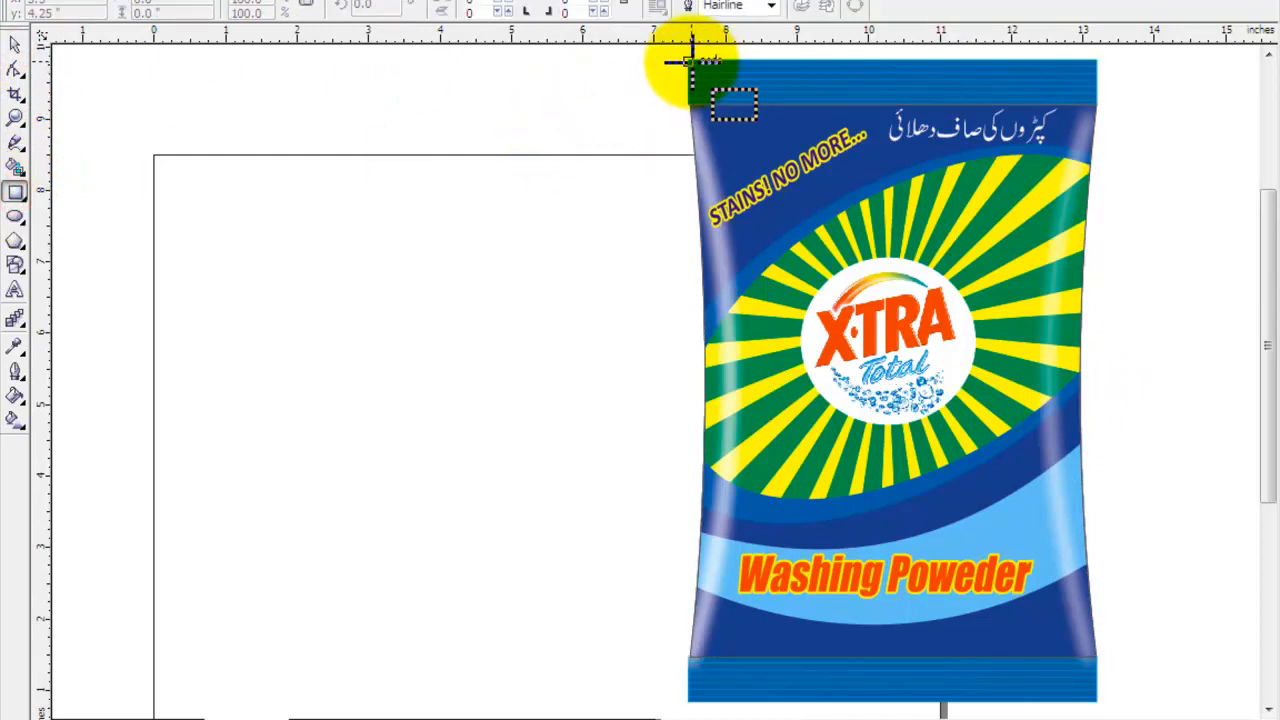
mouse_move(690, 60)
left_mouse_down()
mouse_move(986, 77)
mouse_move(1097, 104)
left_mouse_up()
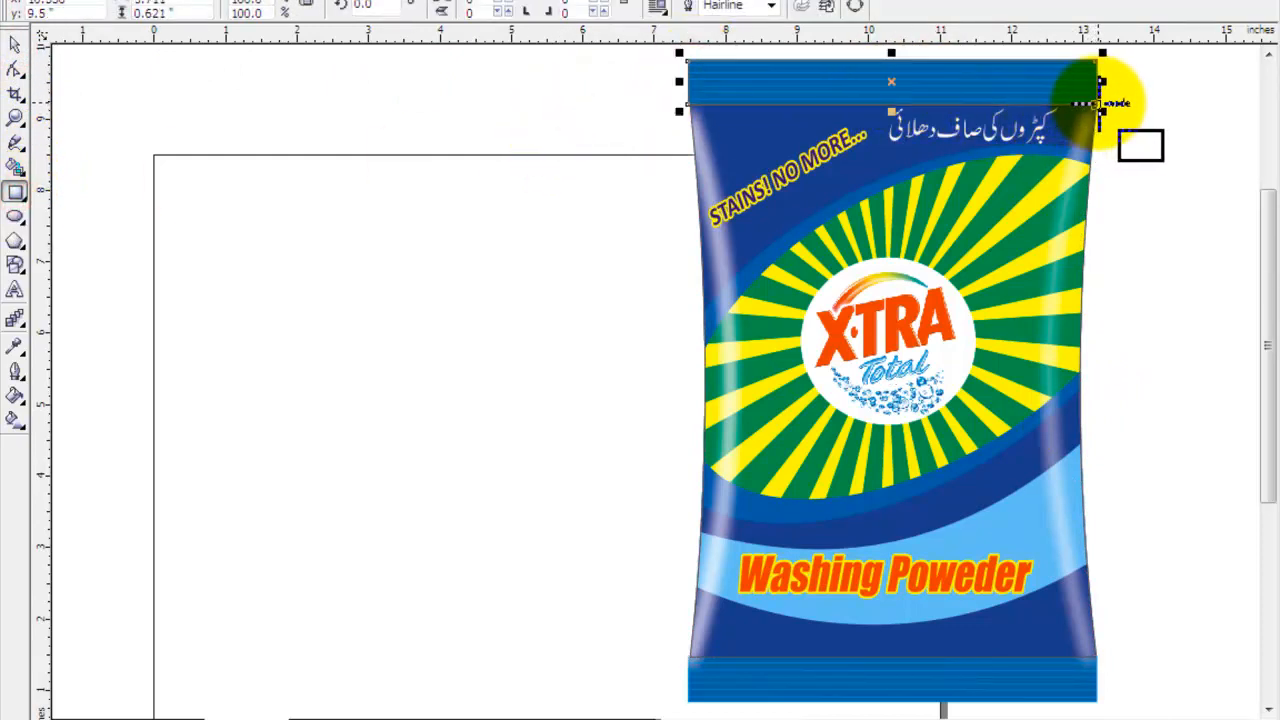
Step: Move the body outline and top strip outline together off the artwork into the empty page area, centred at about x 3.6 in
left_click(12, 45)
left_click(843, 80)
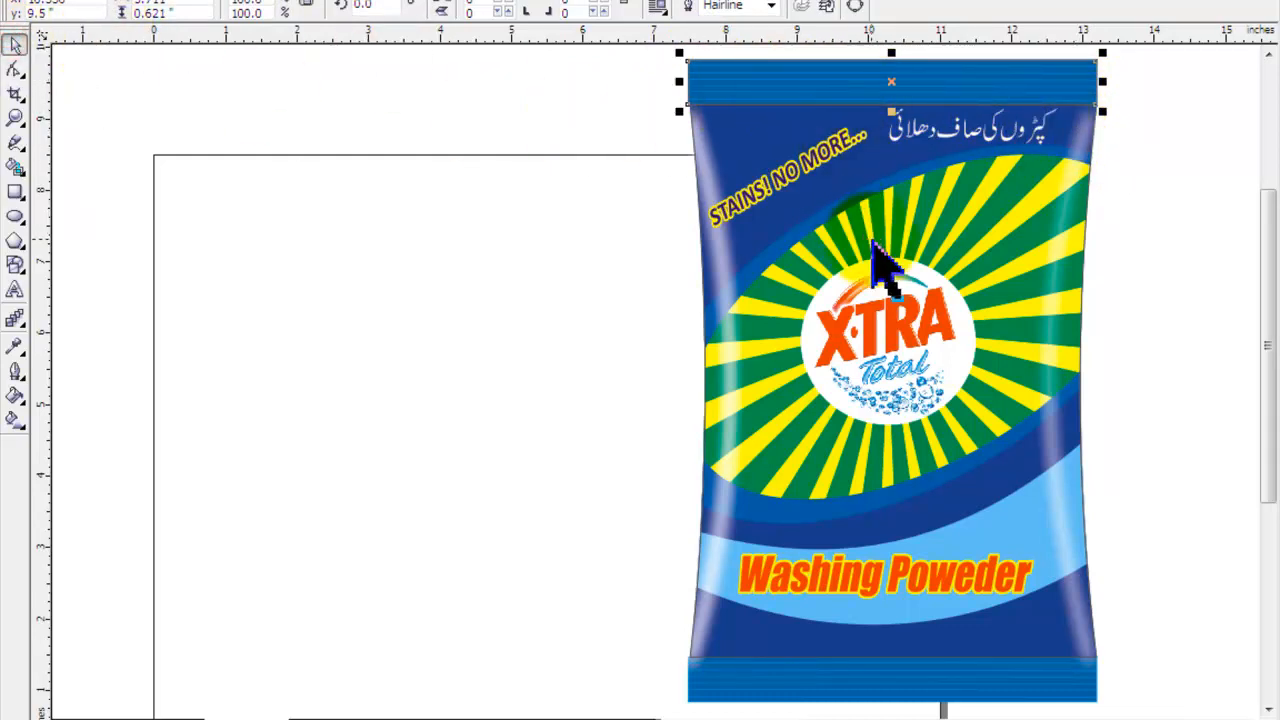
left_click(925, 270)
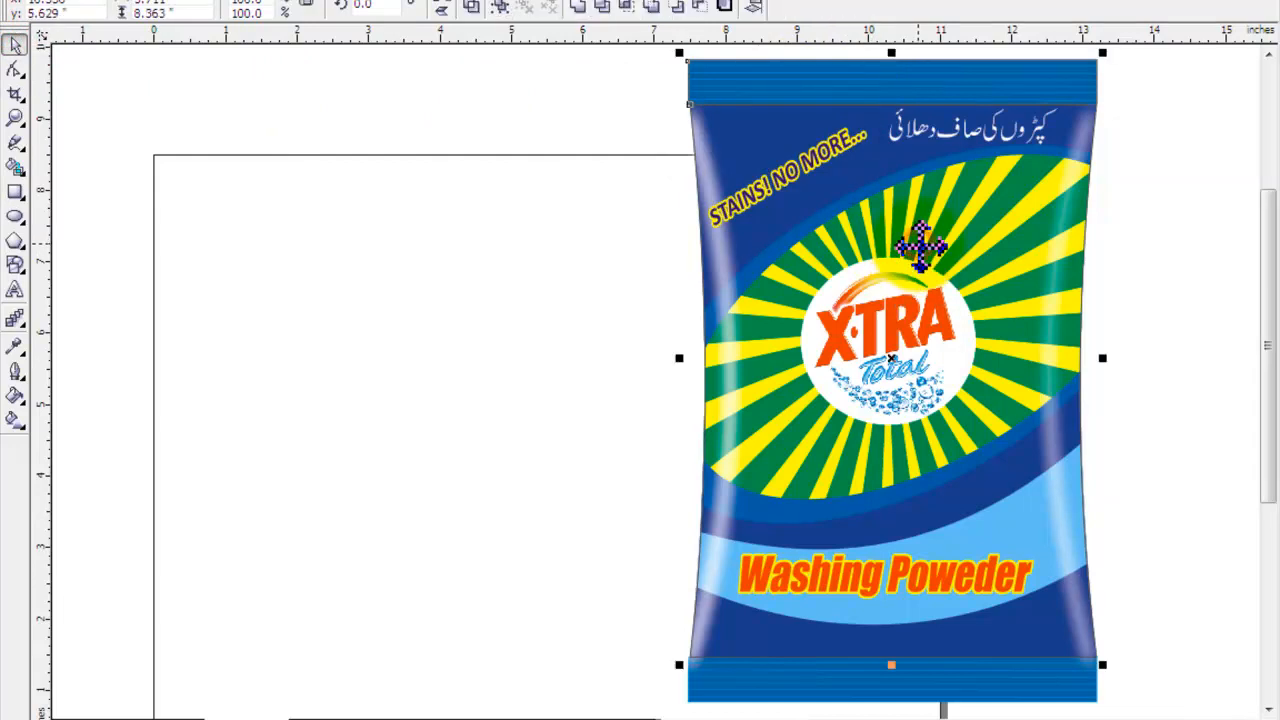
left_click_drag(912, 245, 439, 282)
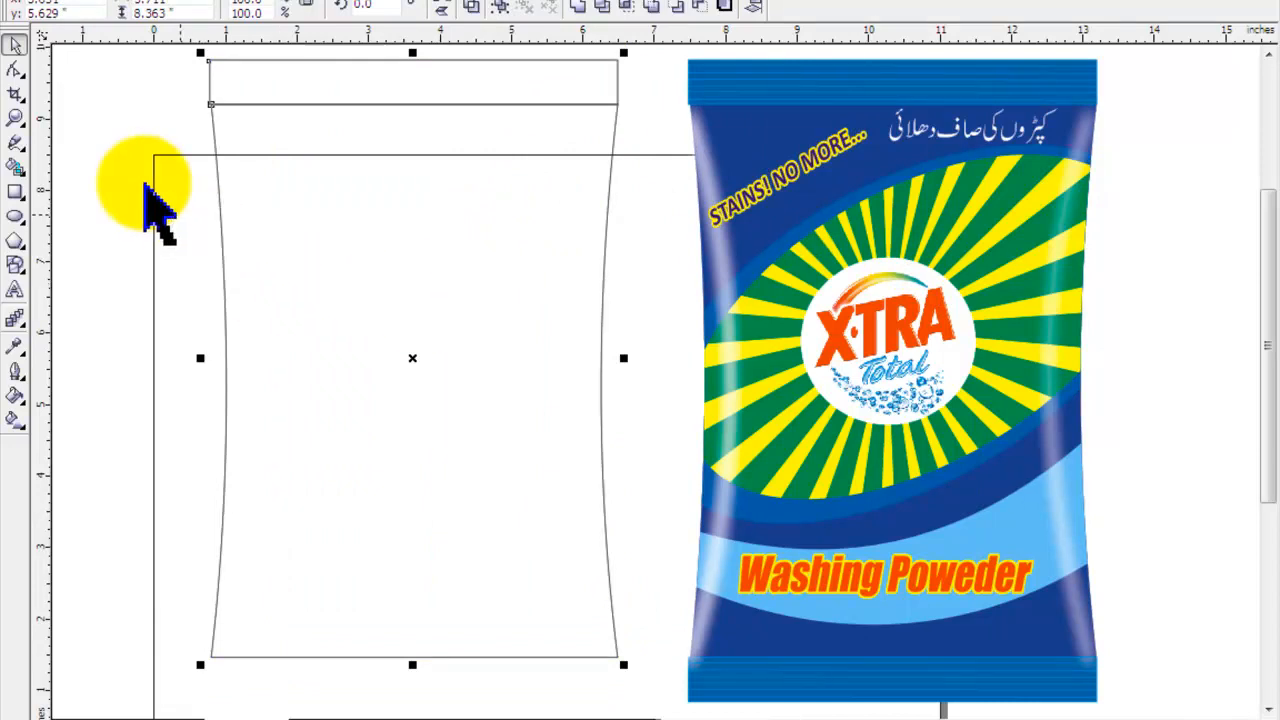
left_click(120, 122)
Step: Fill the new pouch body shape with the dark blue copied from the finished pouch's body
left_click(740, 135)
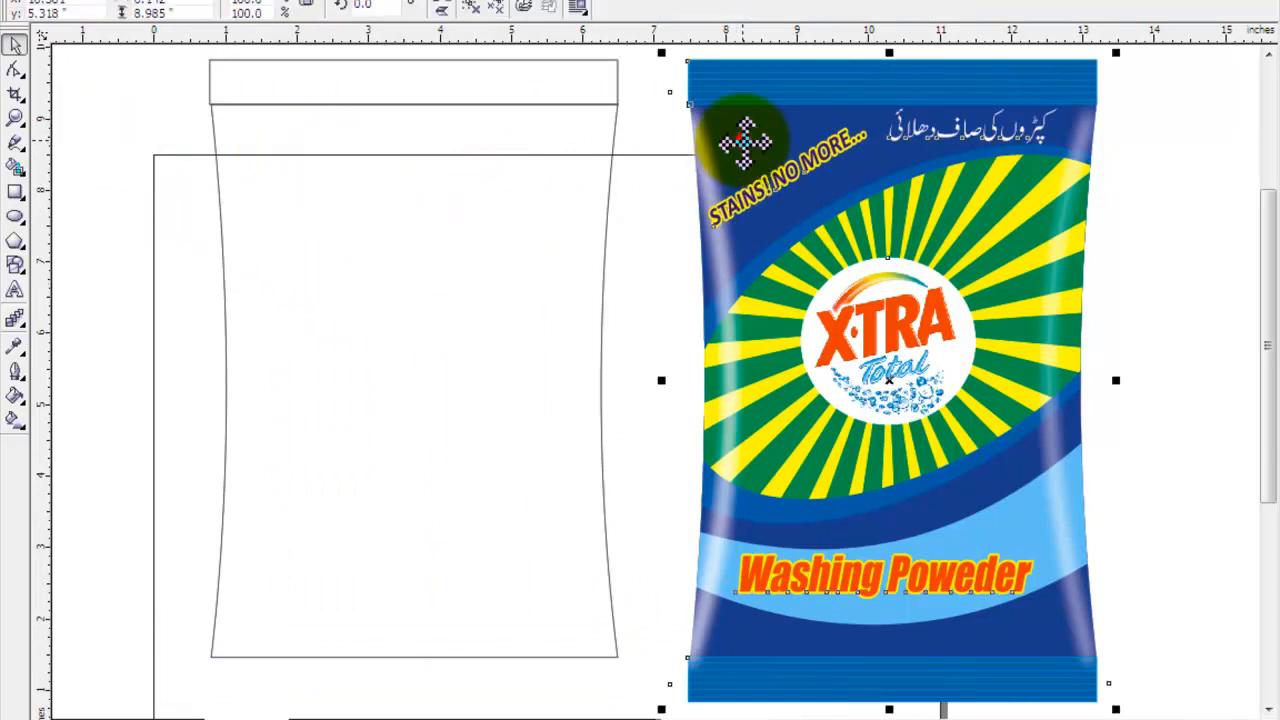
left_click(1155, 110)
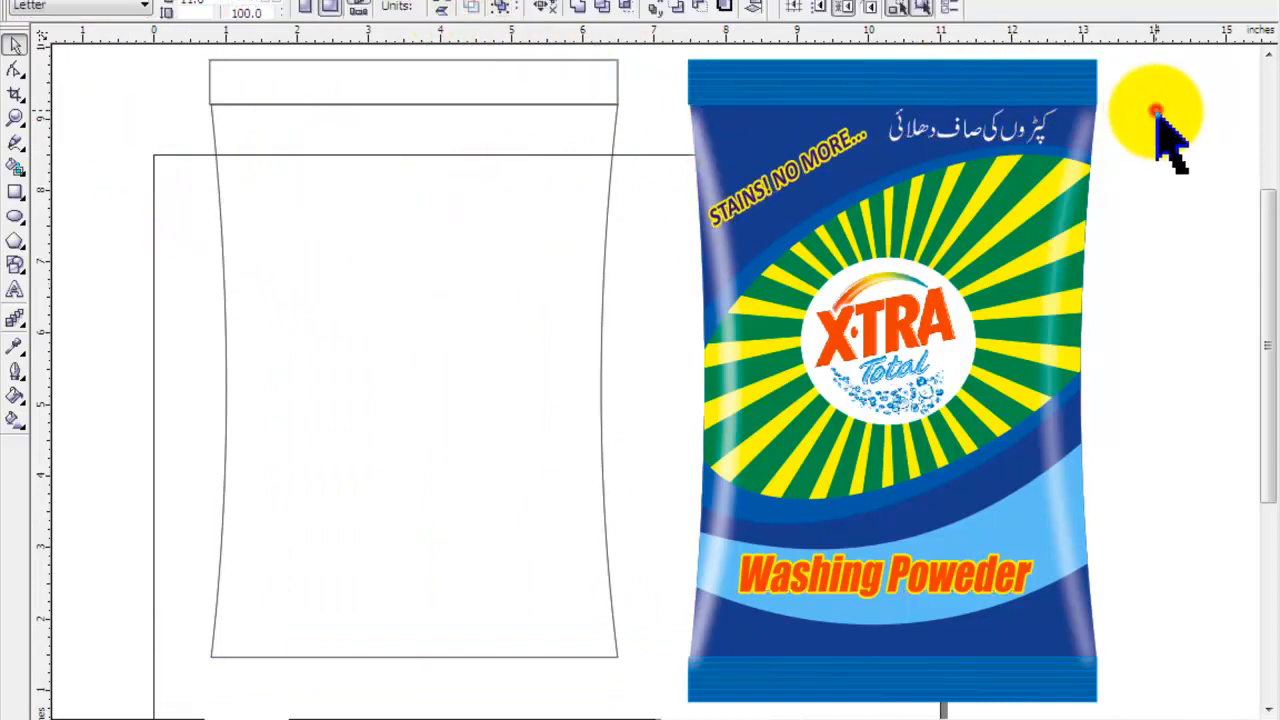
left_click(810, 120)
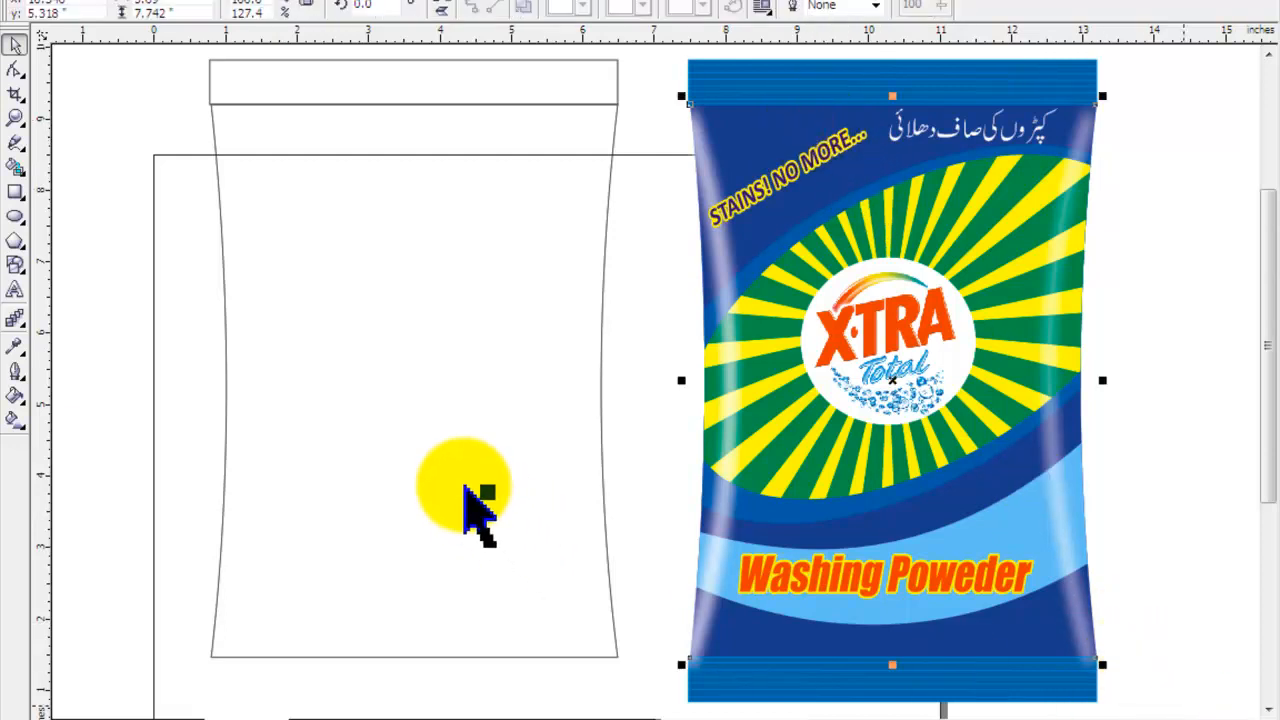
left_click(465, 495)
Step: Fill the new top strip with the medium blue copied from the finished pouch's top seal
left_click(605, 92)
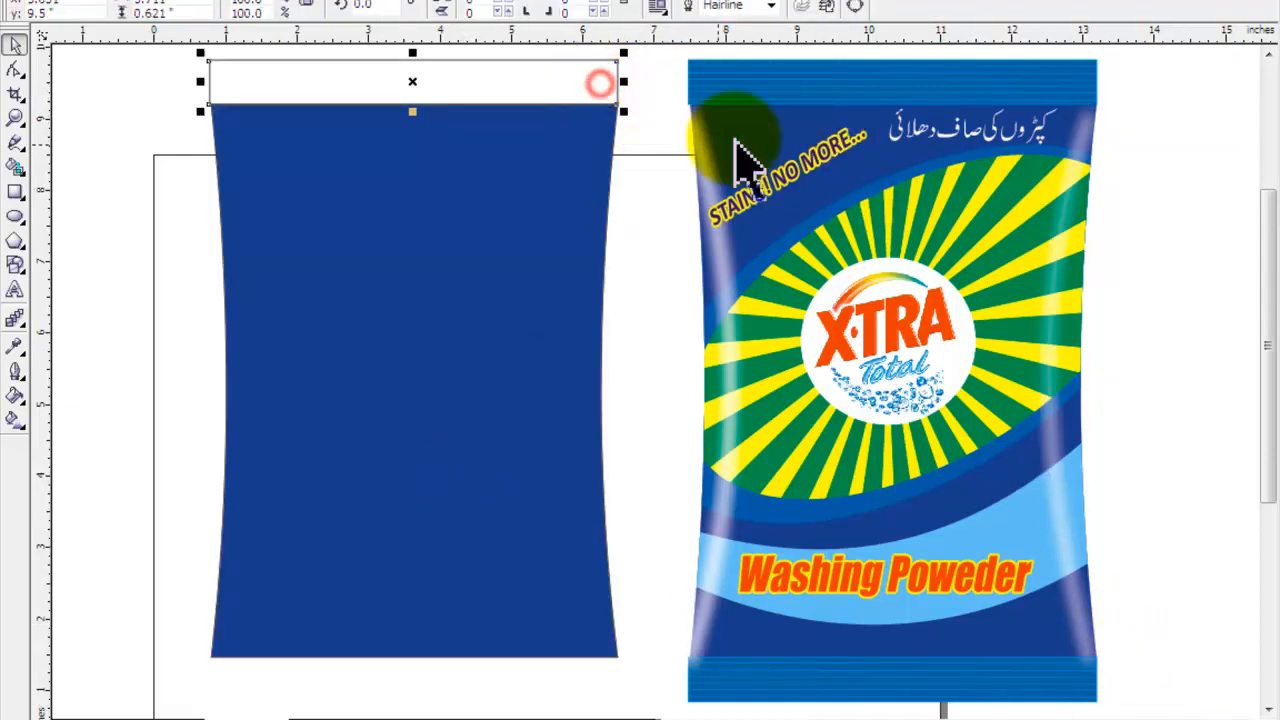
left_click(766, 104)
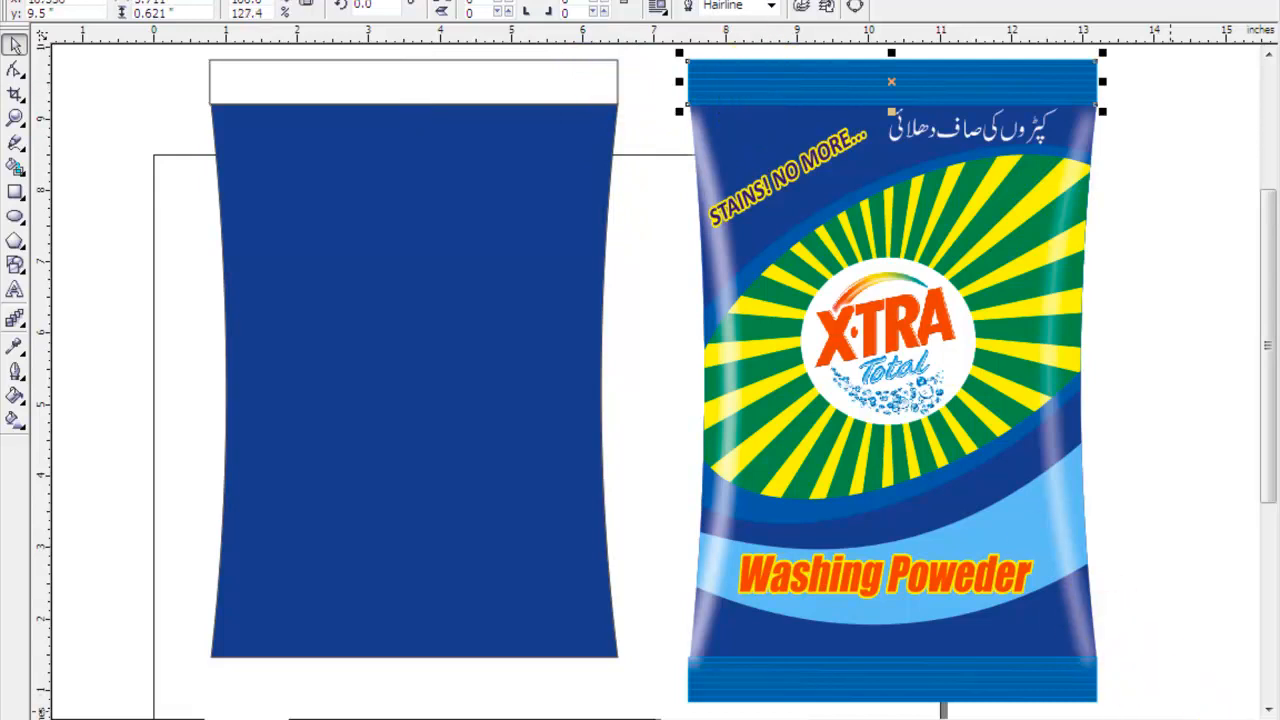
left_click(516, 79)
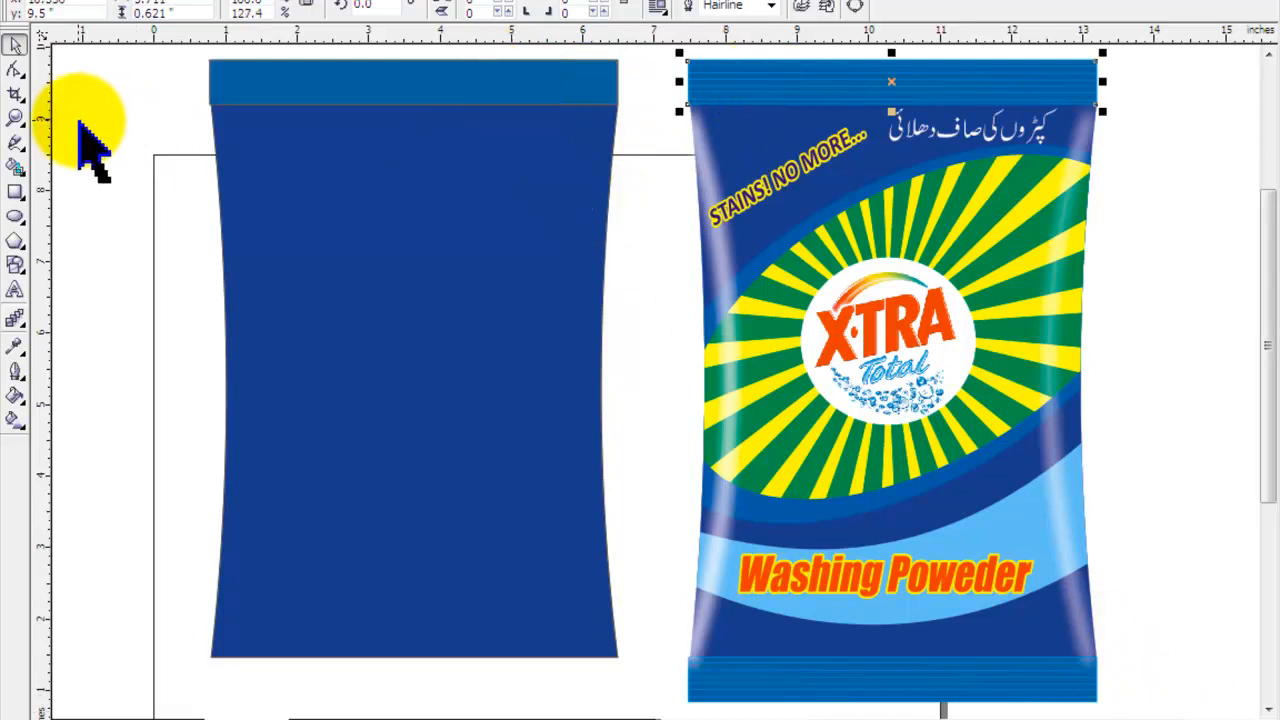
Step: Remove the outlines from the new top strip and pouch body
left_click(235, 84)
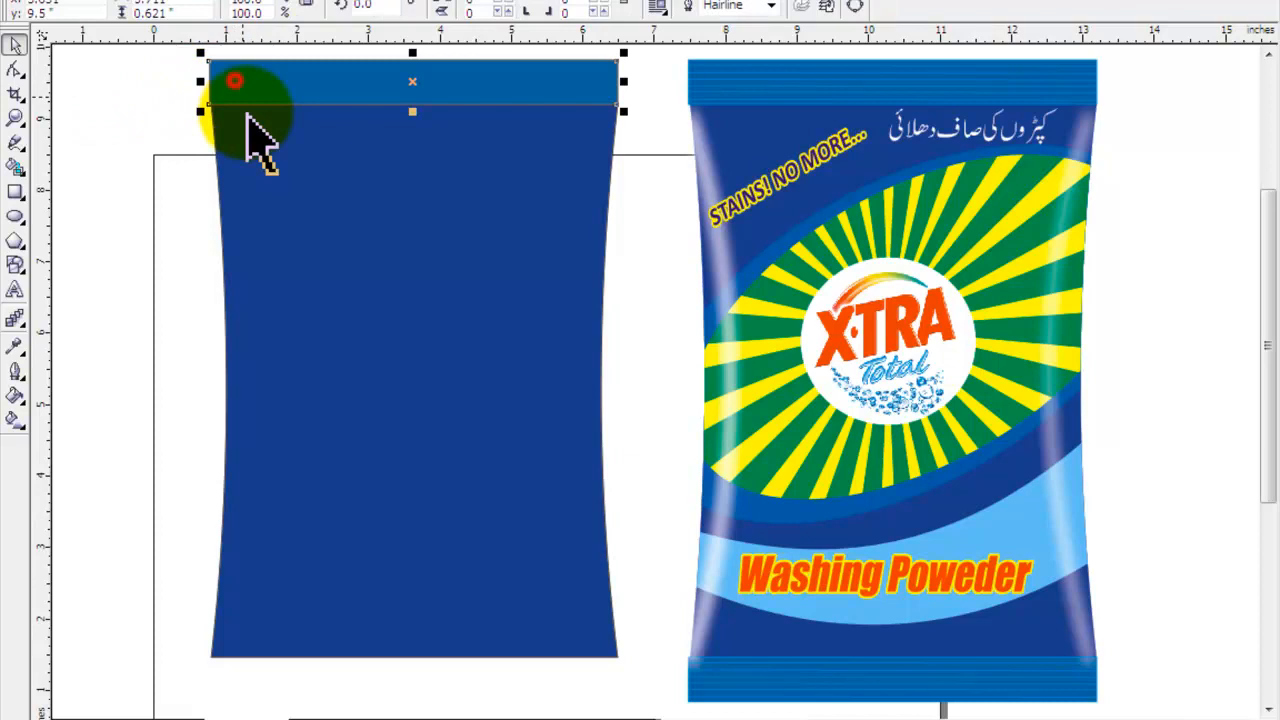
left_click(338, 345)
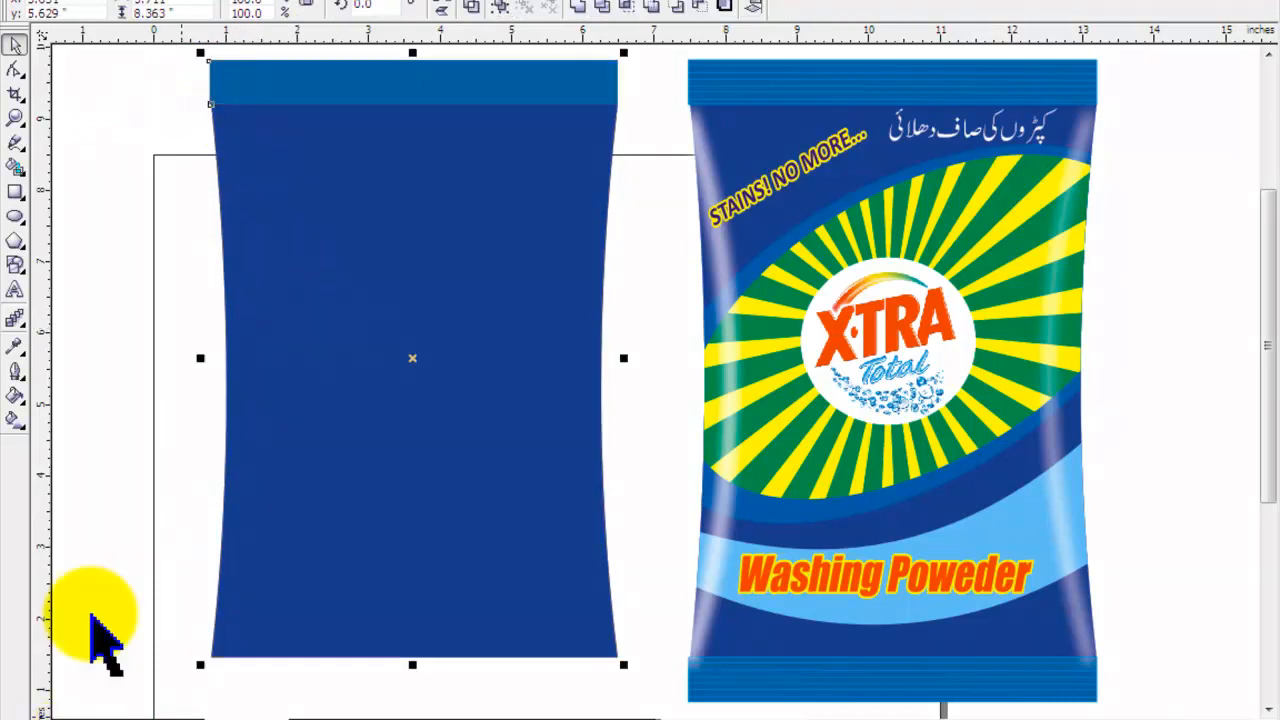
left_click(109, 238)
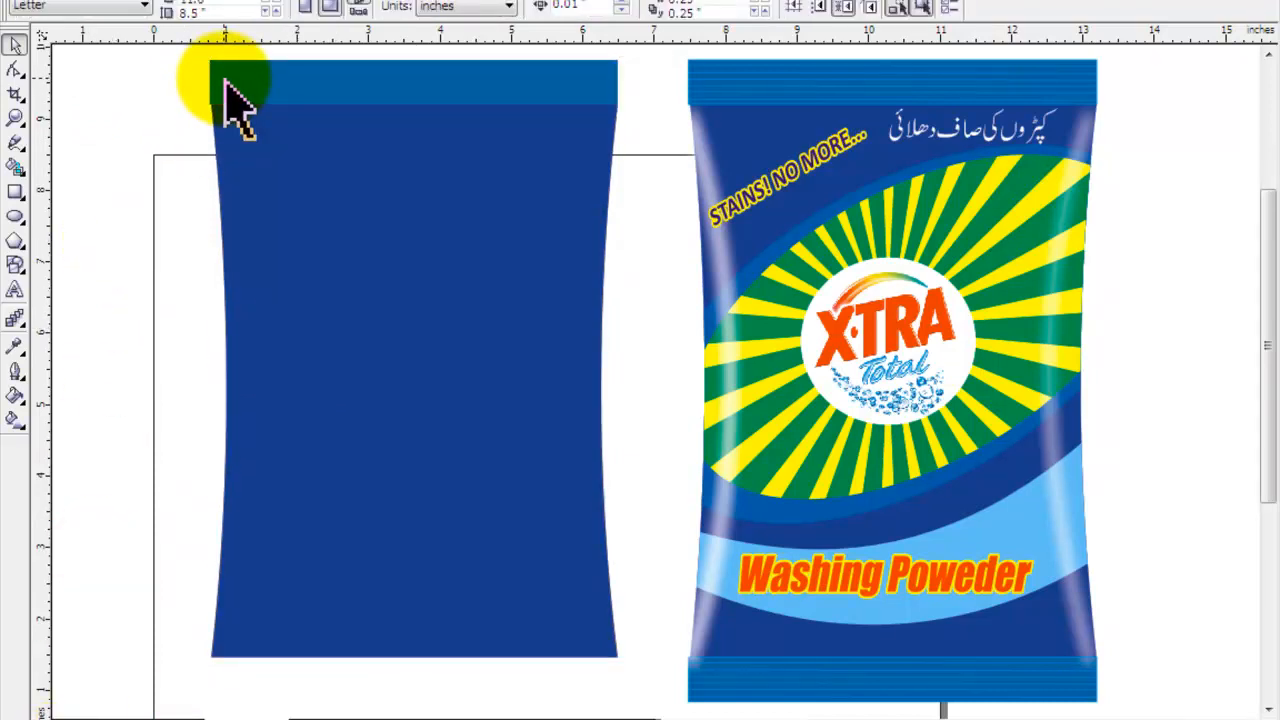
Step: Examine the horizontal stripes on the finished pouch's top seal and compare them with the new pouch's plain top strip
scroll(804, 82, "up", 3)
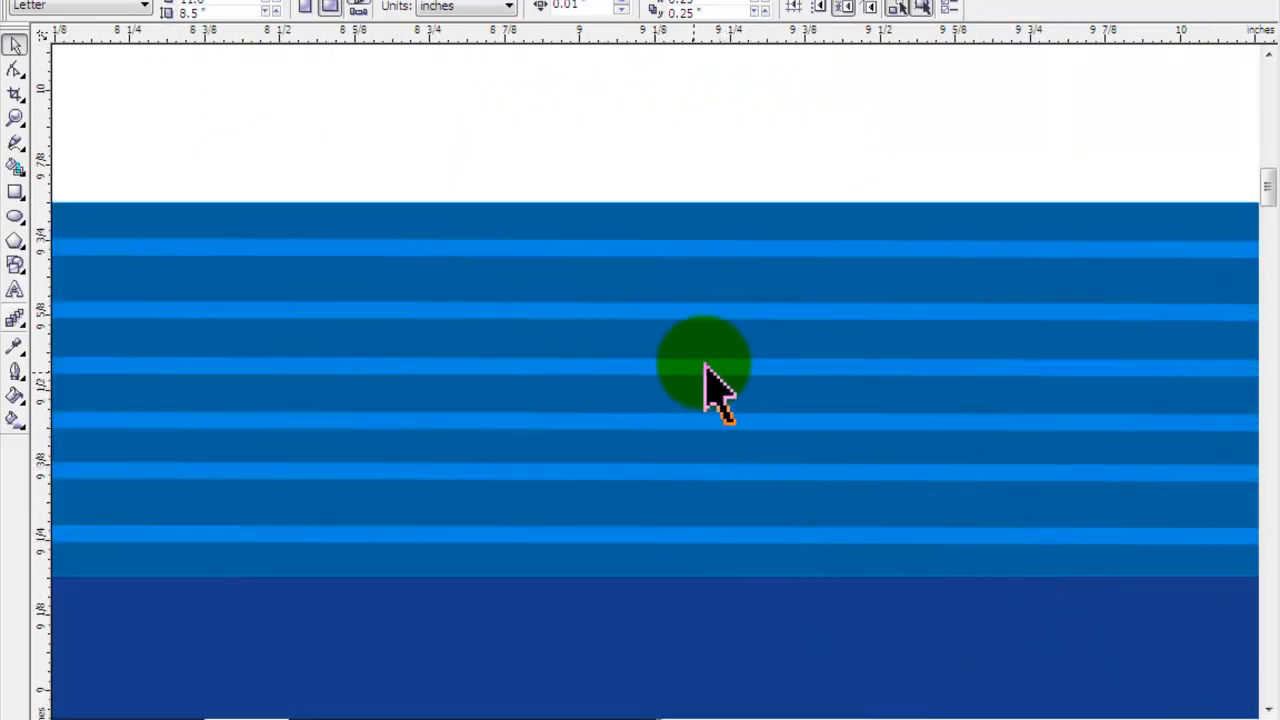
key("F4")
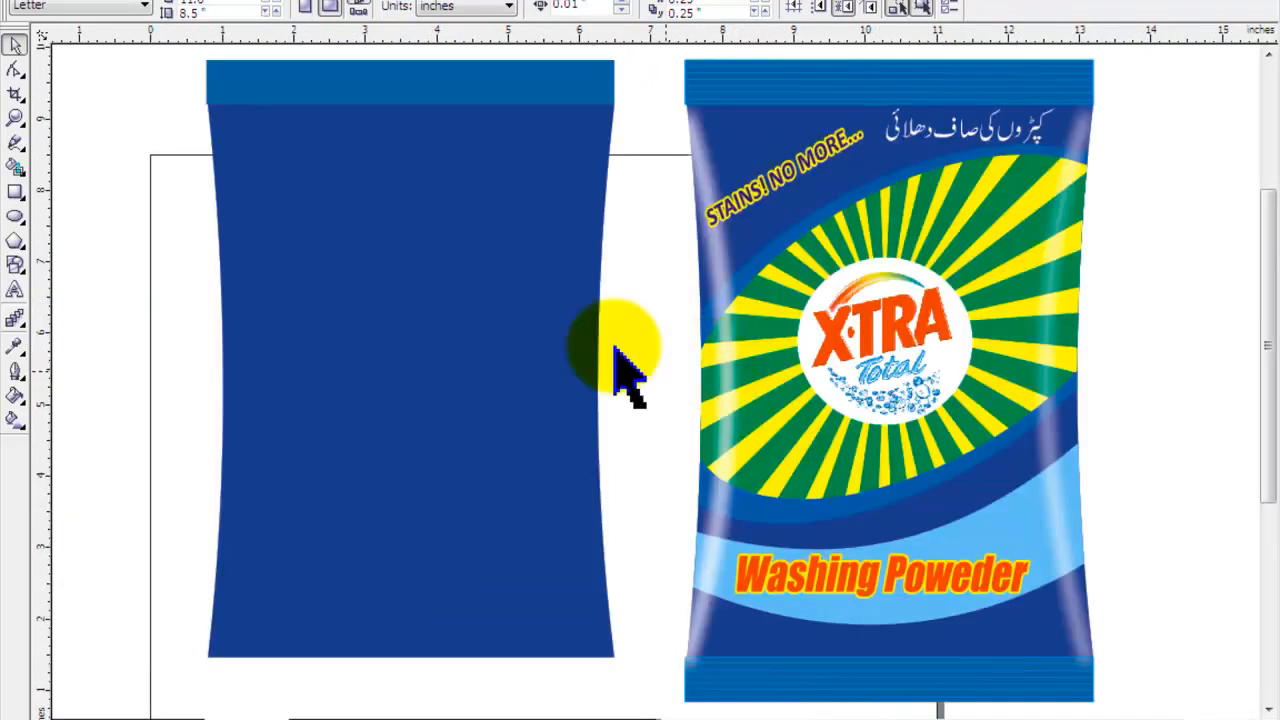
scroll(256, 70, "up", 1)
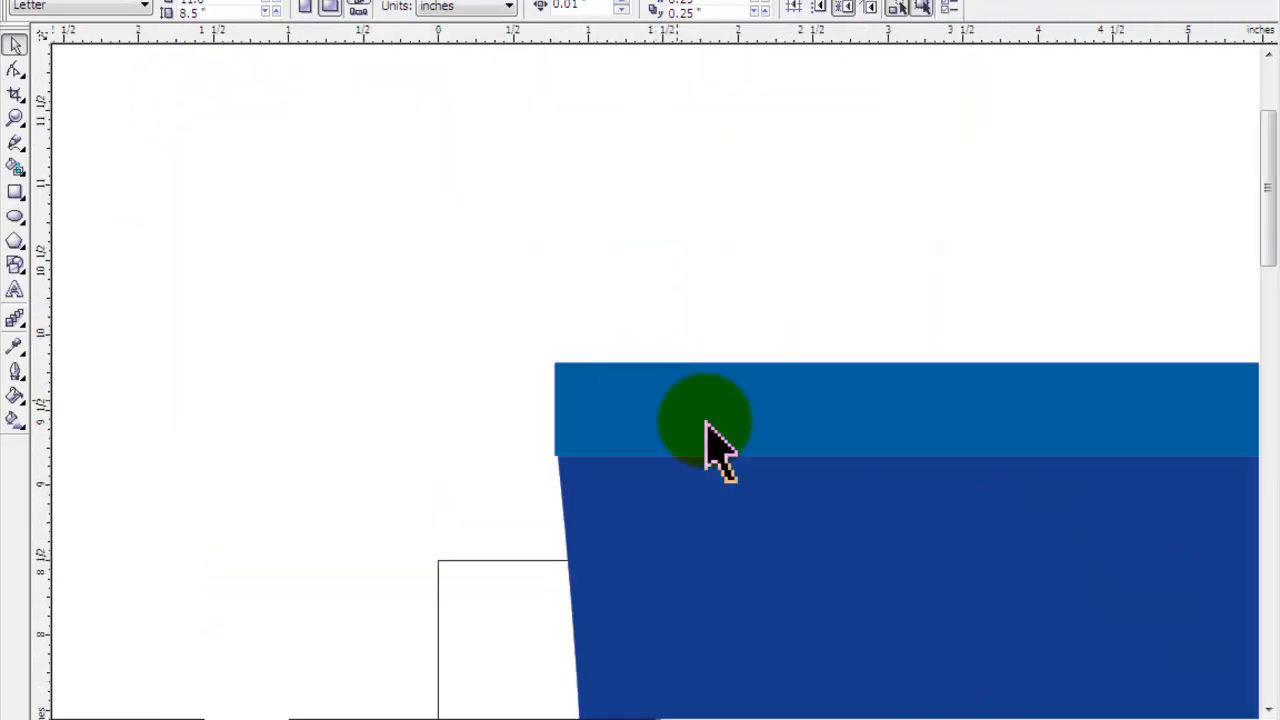
left_click(1250, 719)
left_click(1250, 710)
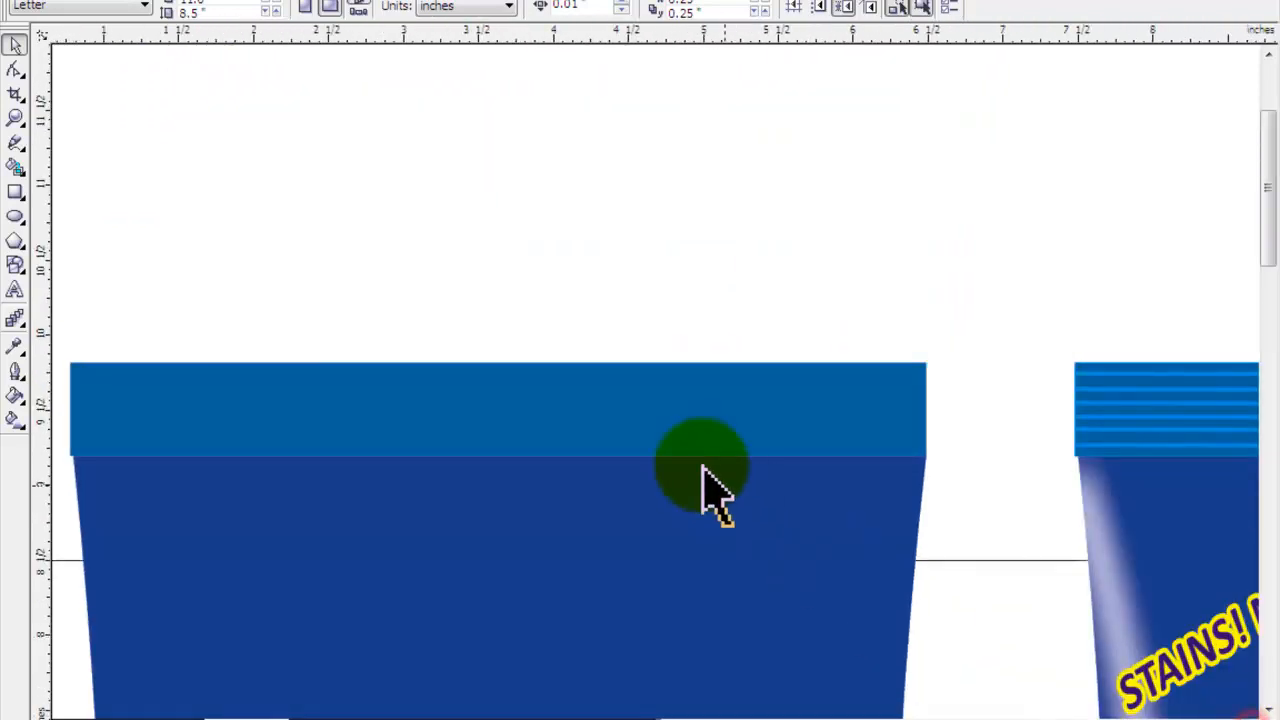
left_click(640, 394)
left_click(194, 174)
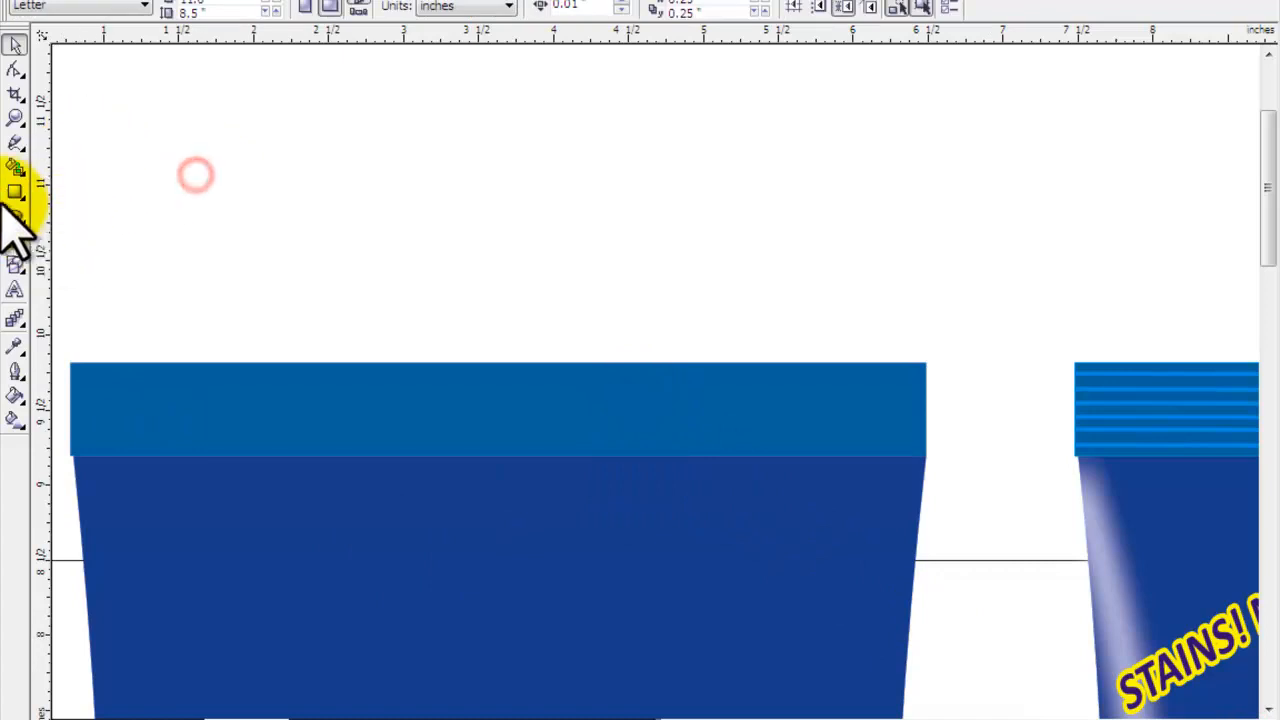
Step: Draw a thin horizontal rectangle about 6.06 in wide and 0.067 in high above the new pouch's top strip
left_click(15, 192)
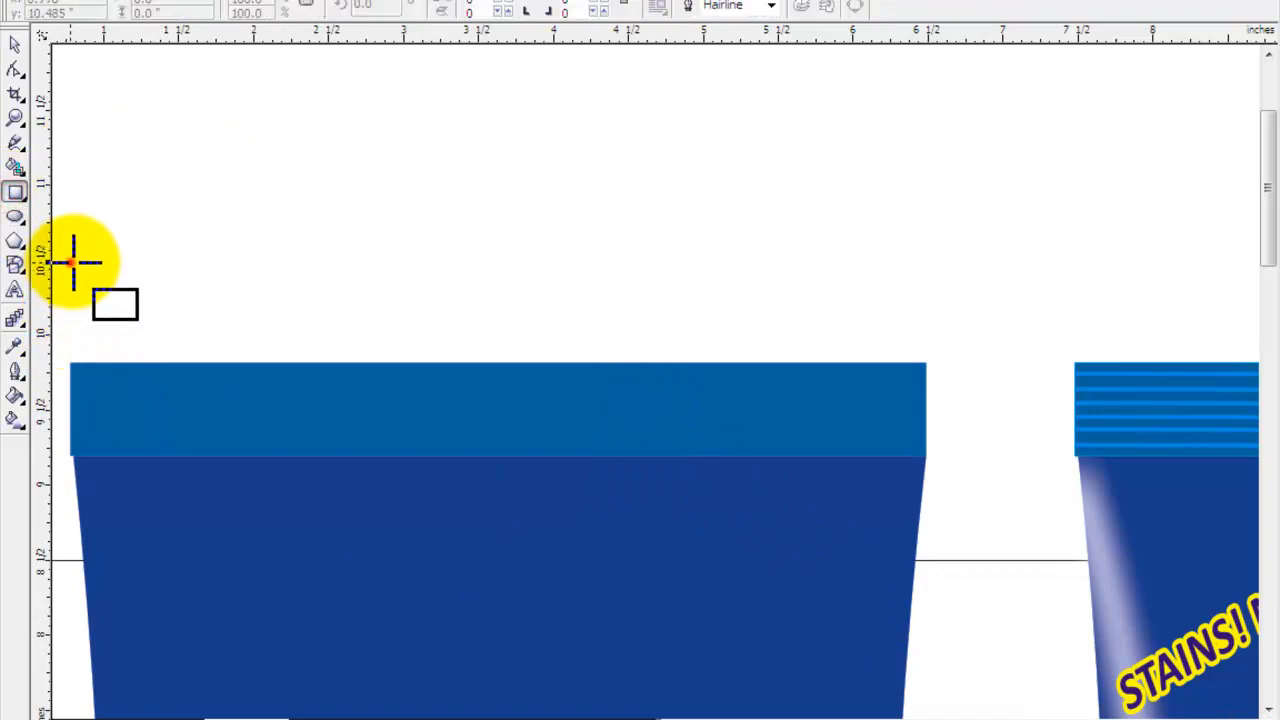
left_click_drag(70, 264, 978, 268)
left_click(14, 45)
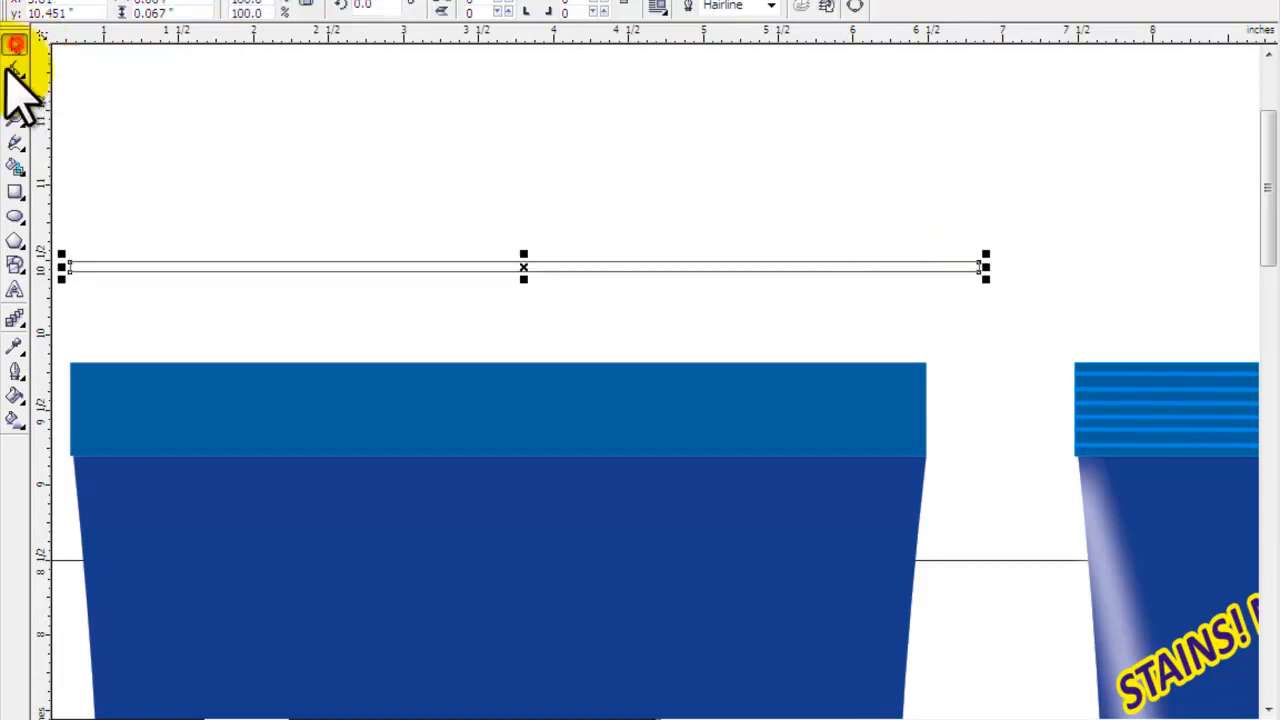
Step: Fill the thin stripe with the light blue copied from the finished seal's stripes and remove its outline
left_click(1143, 429)
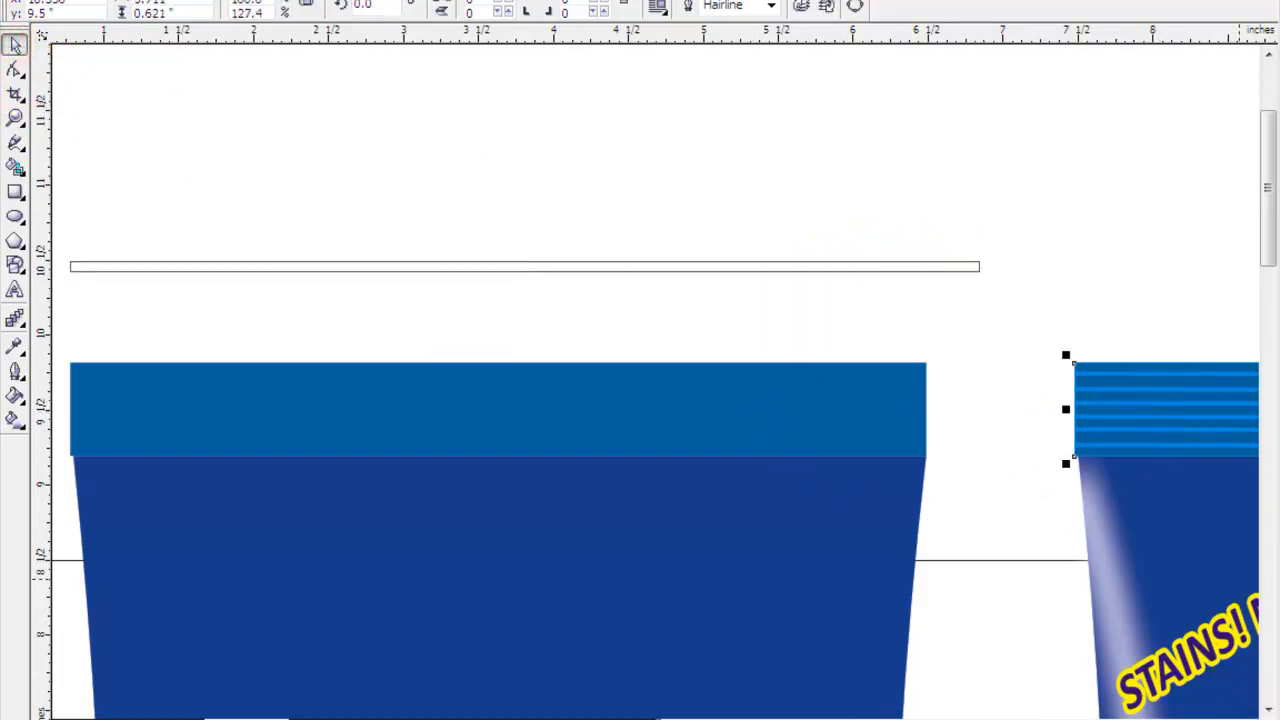
left_click_drag(1278, 590, 779, 269)
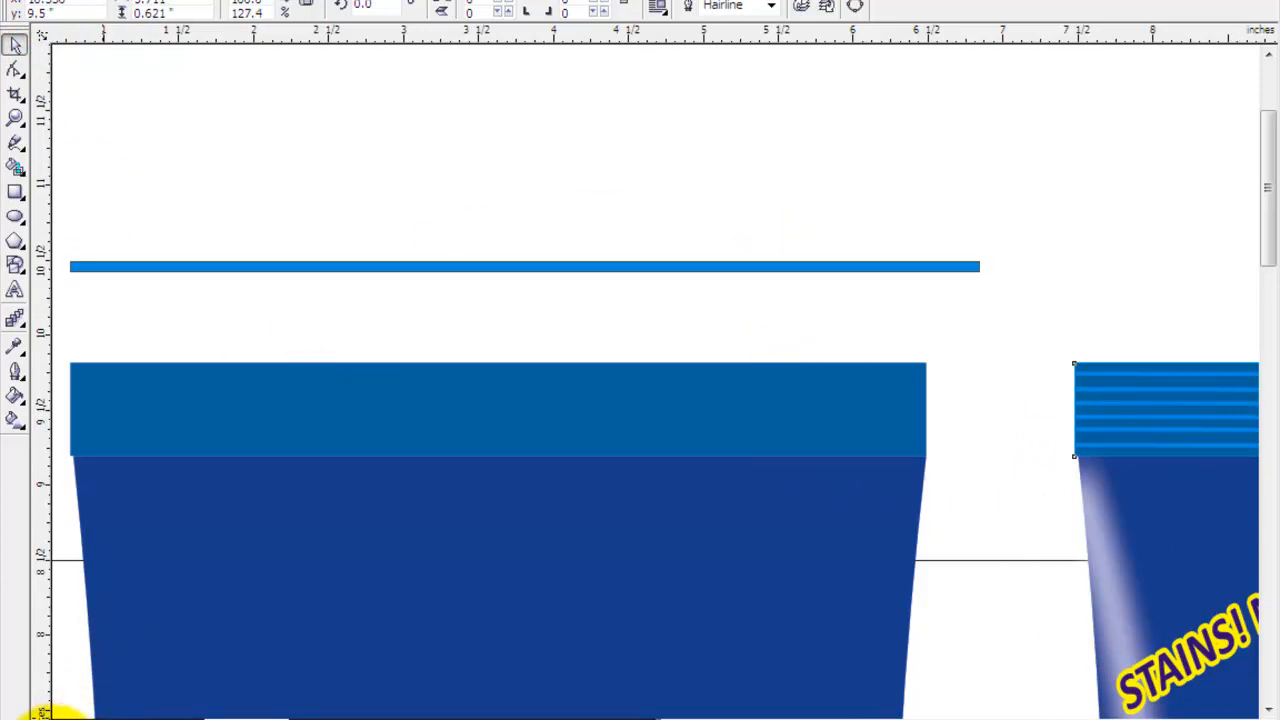
right_click(54, 719)
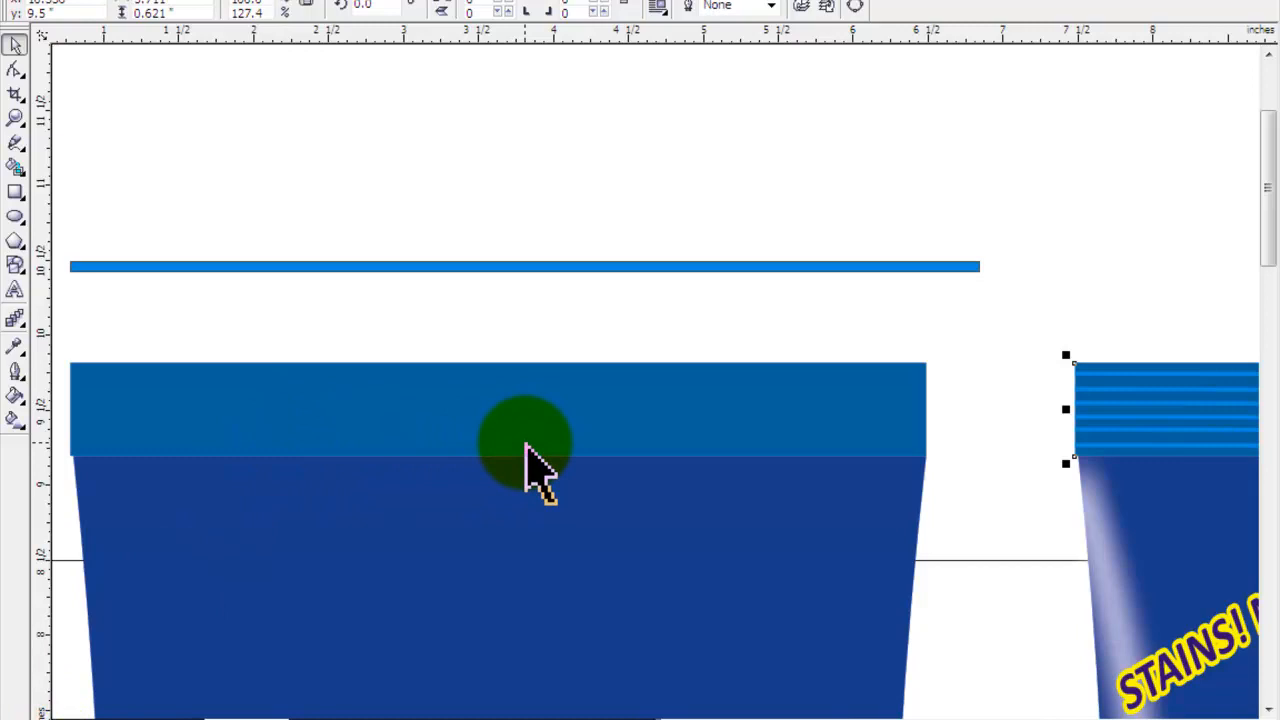
left_click(609, 266)
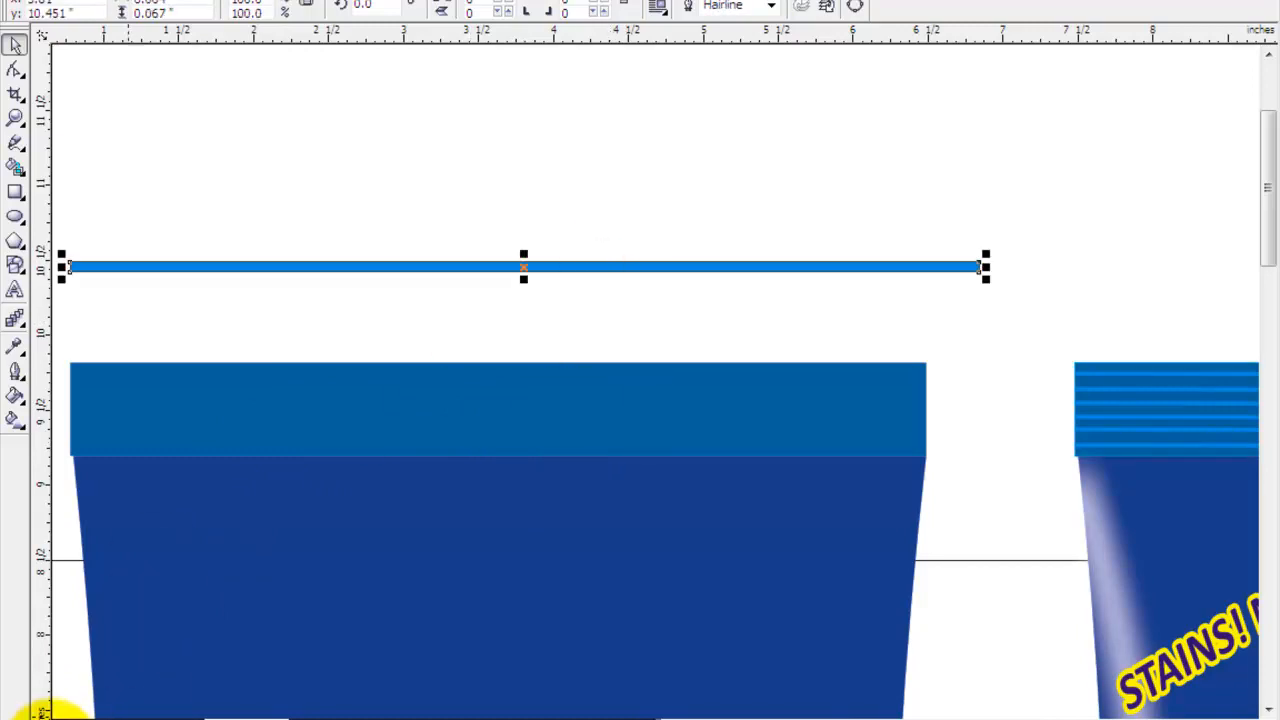
Step: Centre the light blue stripe horizontally and vertically on the new pouch's top strip
left_click(365, 400, "shift")
key("c")
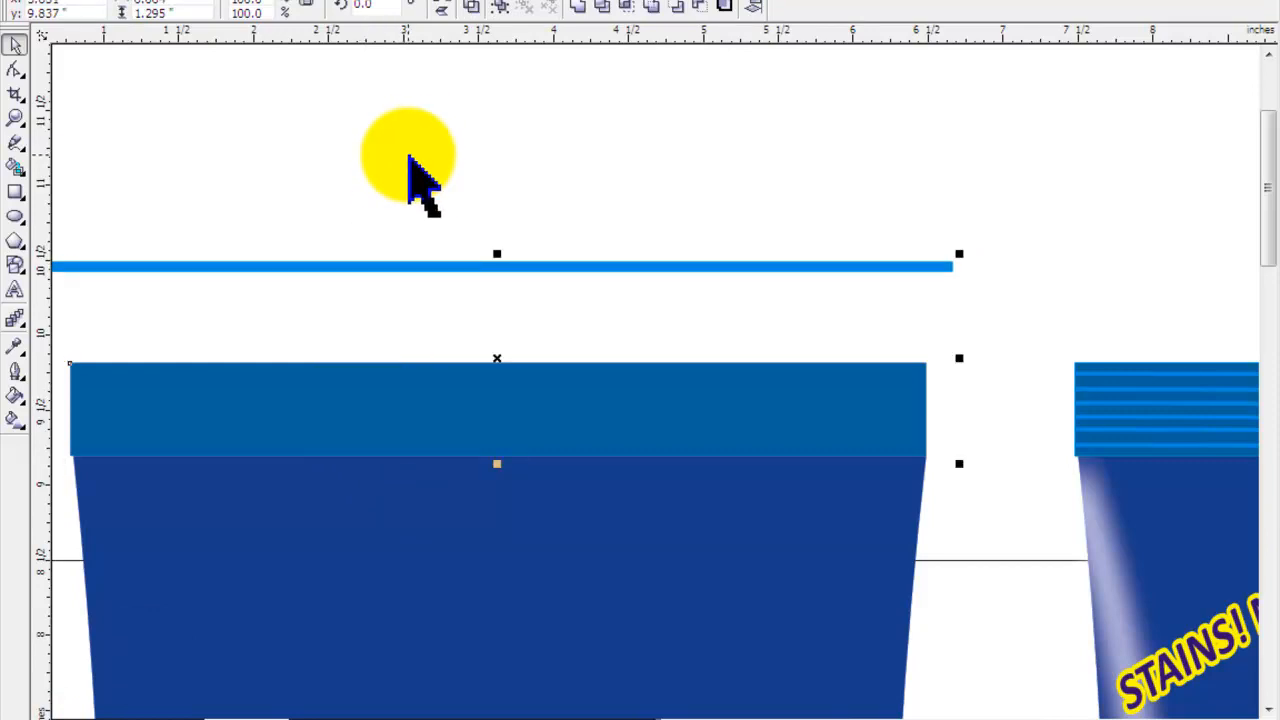
key("e")
left_click(475, 172)
Step: Move the stripe near the strip's upper edge and repeat copies downward, making five stripes about 0.13 in apart
left_click(447, 411)
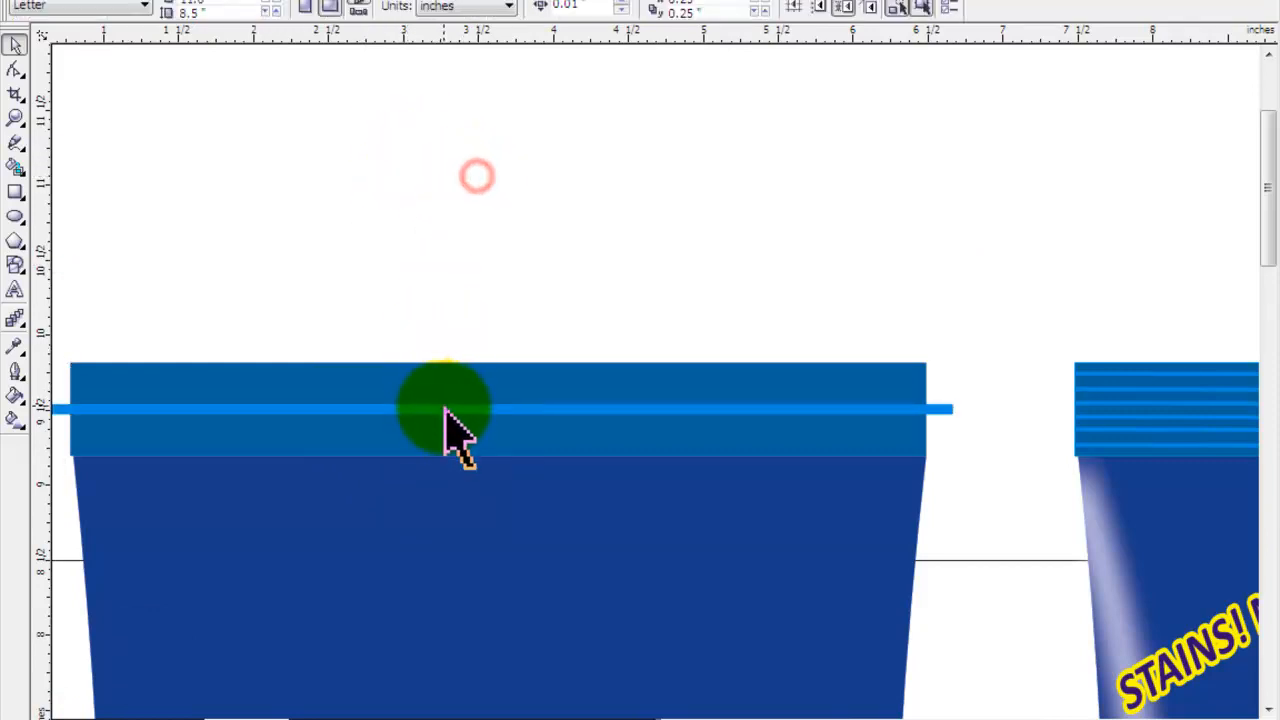
mouse_move(447, 411)
left_mouse_down()
mouse_move(451, 381)
mouse_move(452, 404)
left_mouse_up()
key("ctrl+r")
key("ctrl+r")
key("ctrl+r")
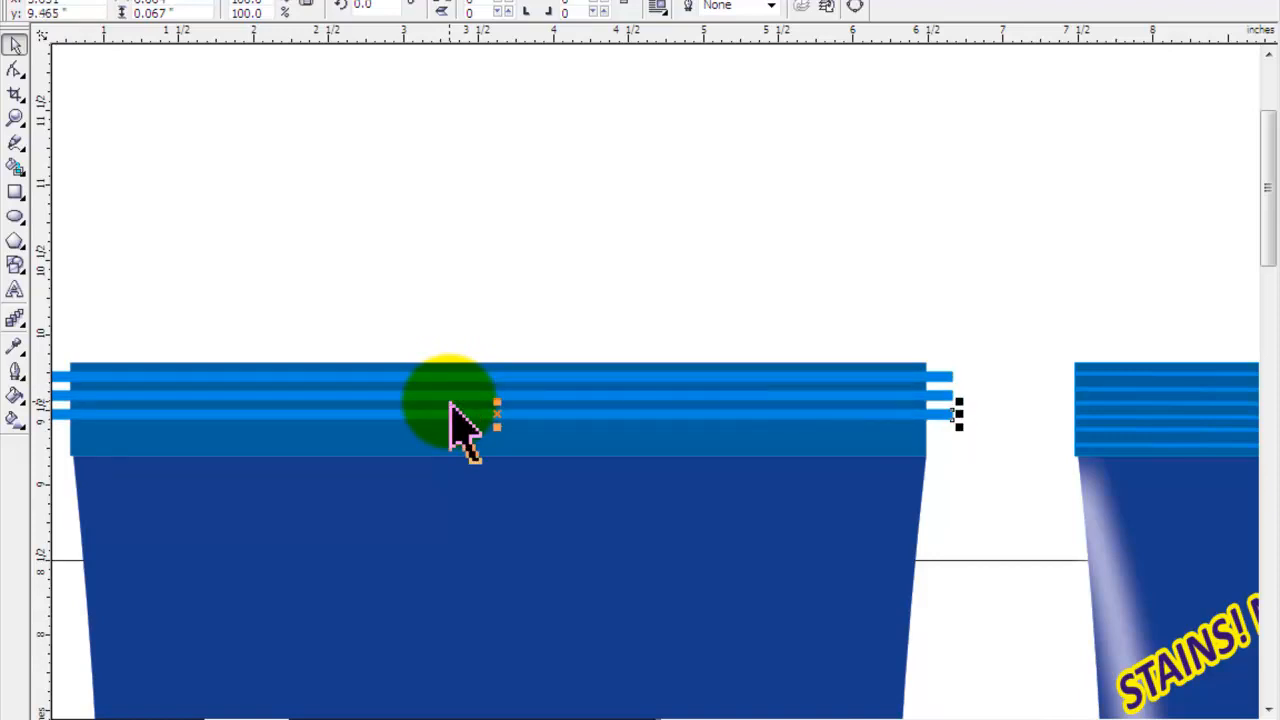
left_click(730, 233)
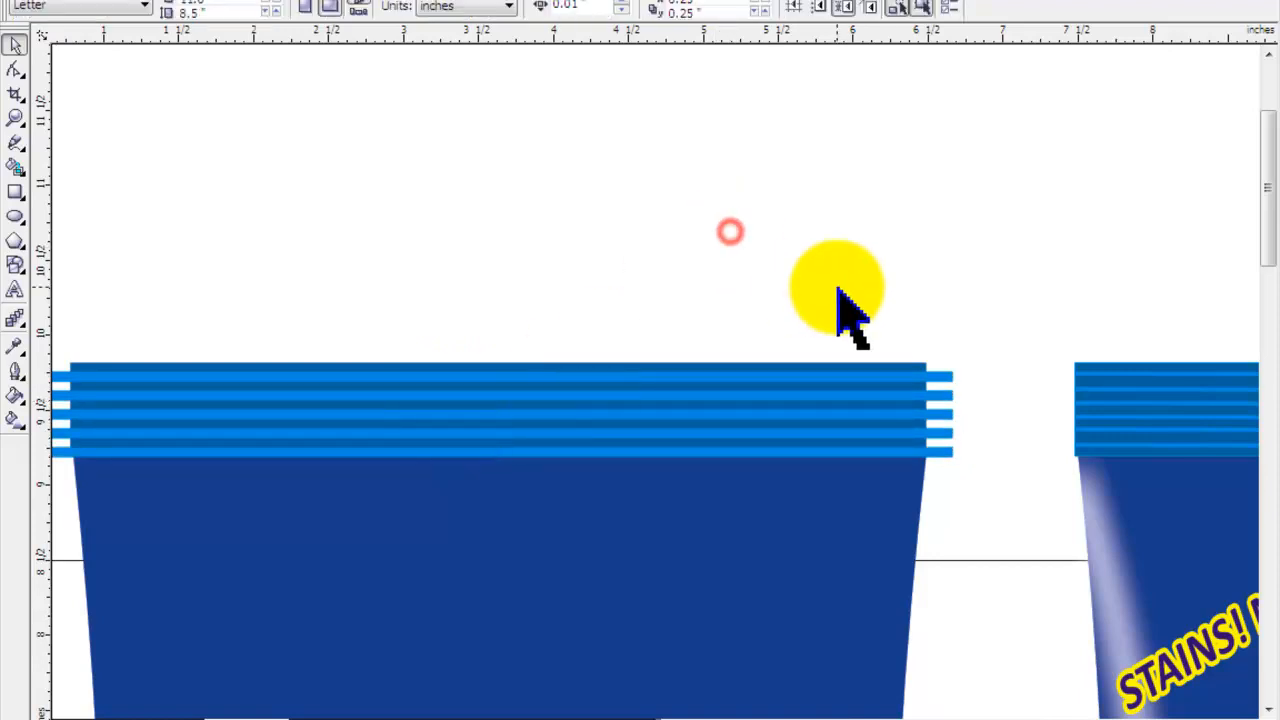
Step: Group the five light blue stripes on the top strip
left_click(948, 382)
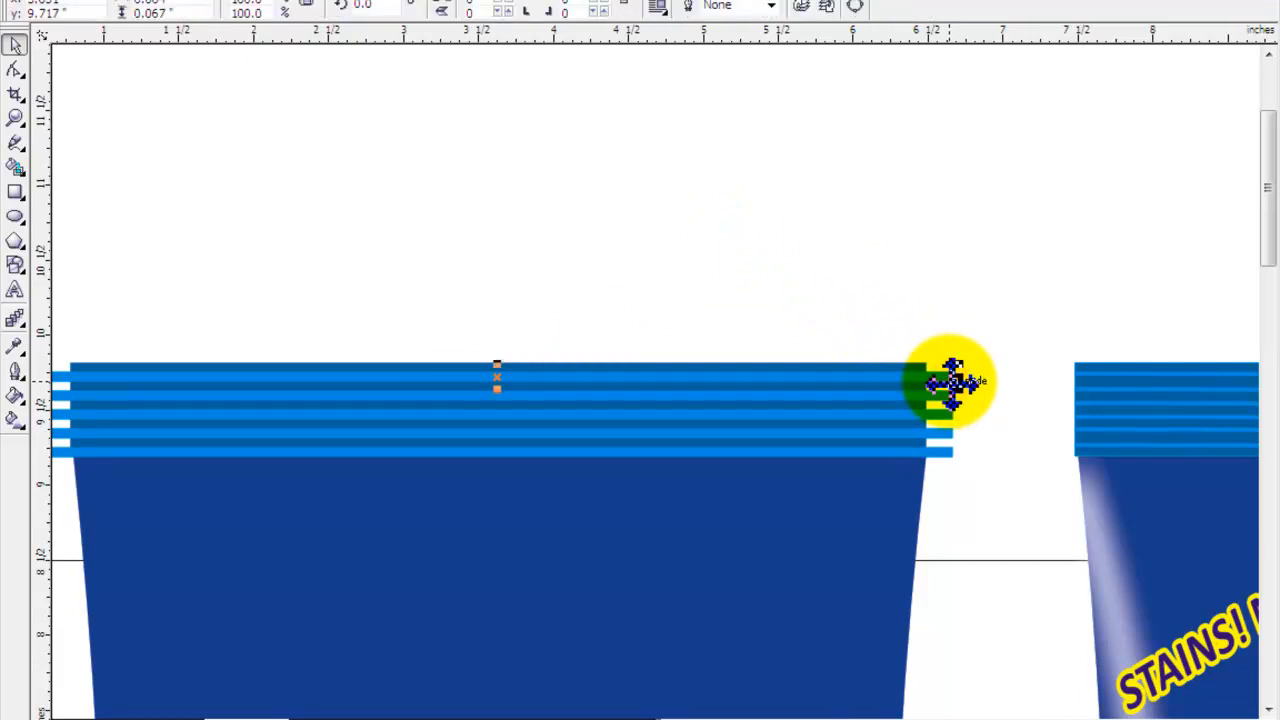
left_click(951, 405, "shift")
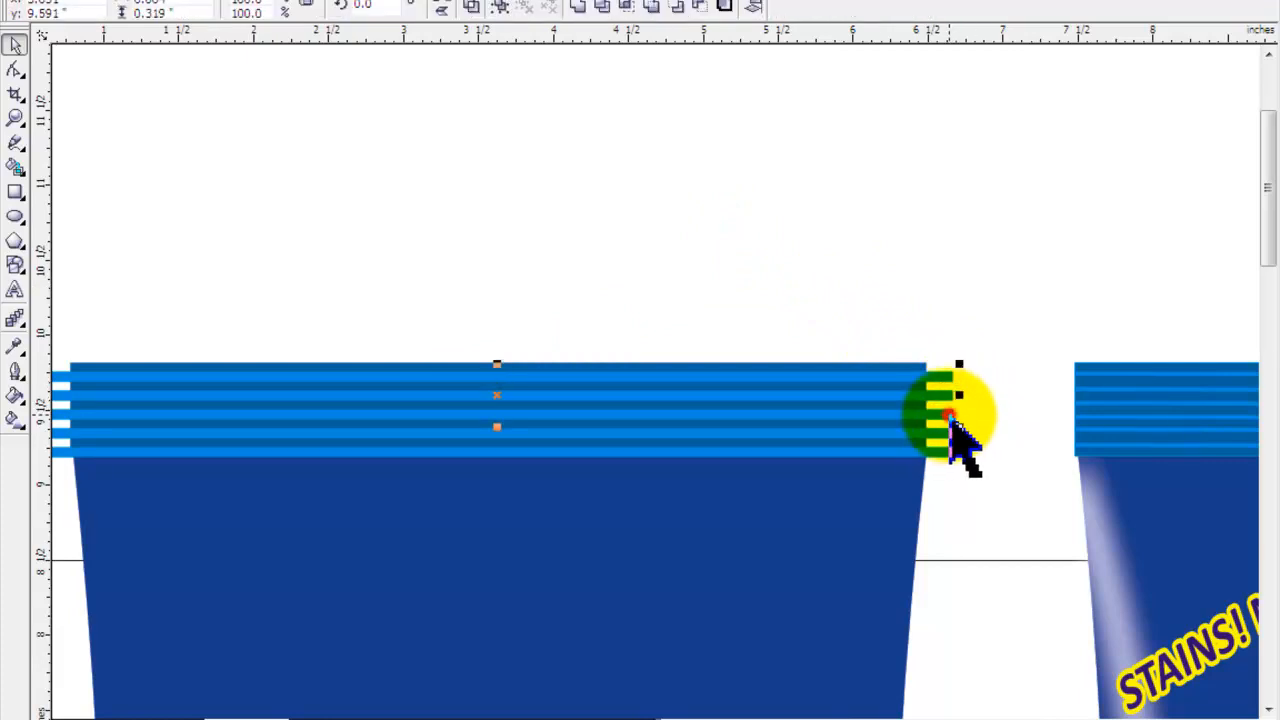
left_click(949, 440, "shift")
left_click(947, 457, "shift")
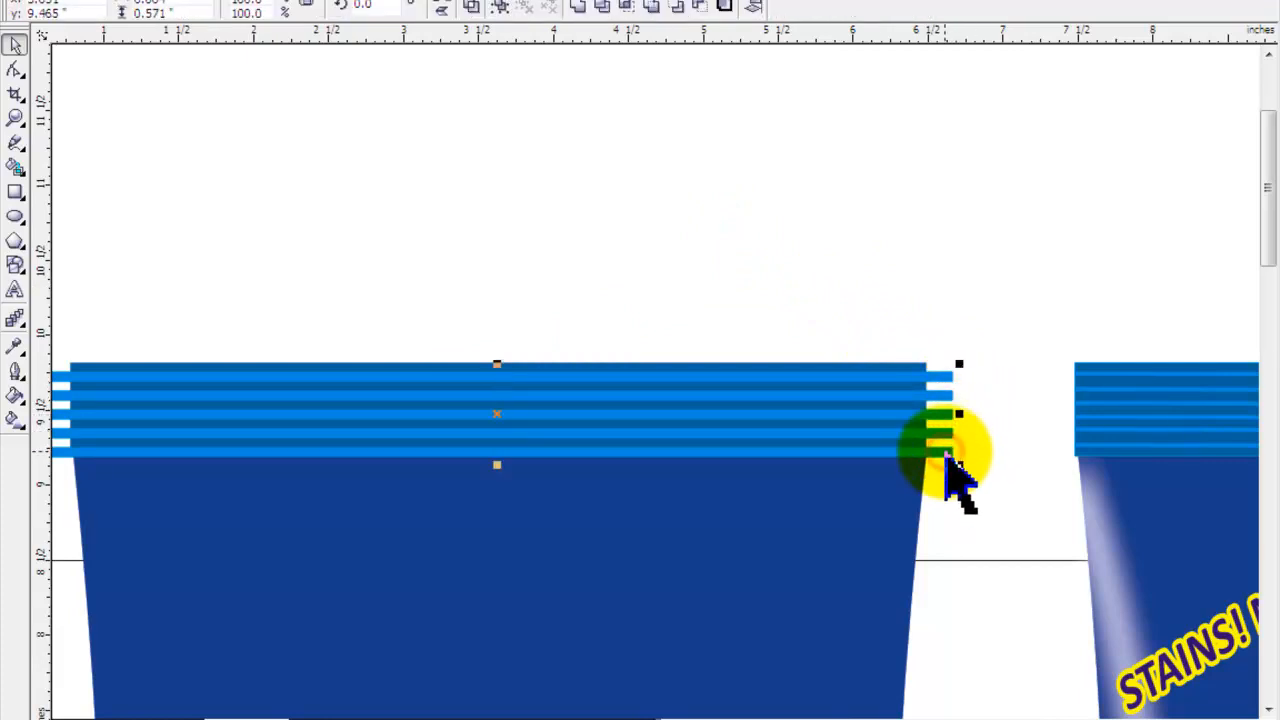
key("ctrl+g")
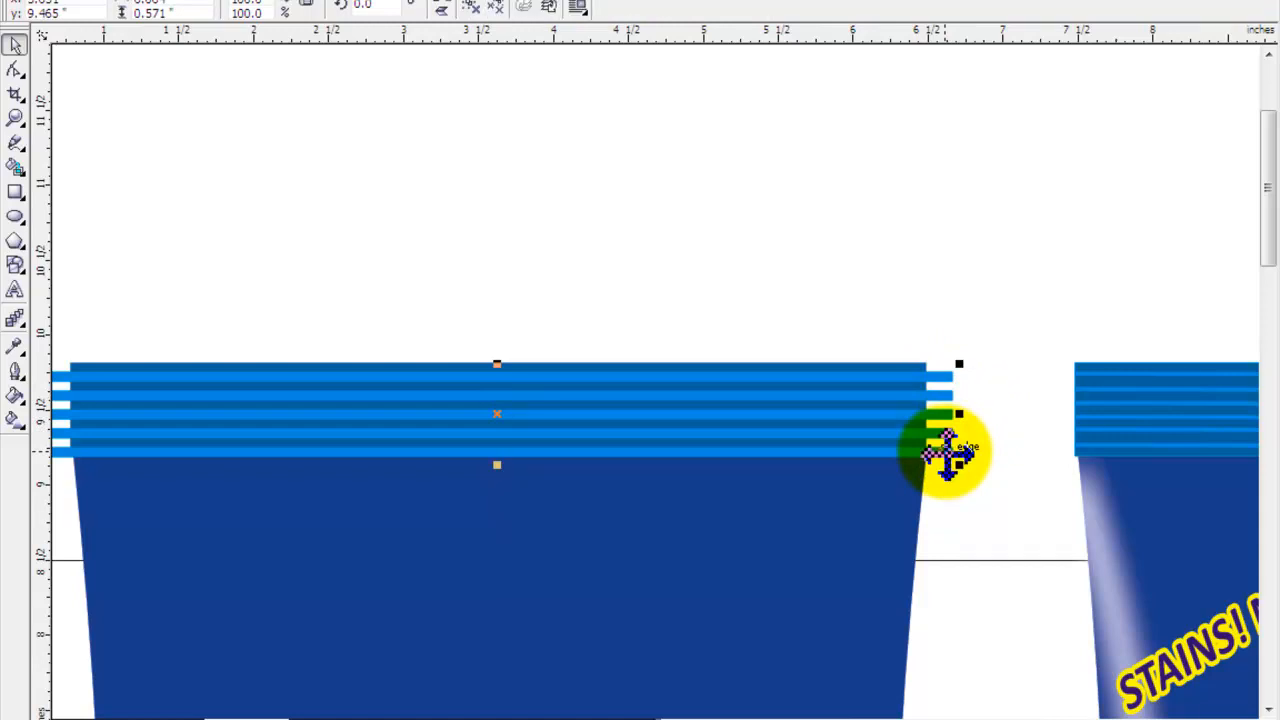
Step: Send the stripe group to the back and PowerClip it inside the new pouch's top strip
key("shift+Page_Down")
left_click(328, 0)
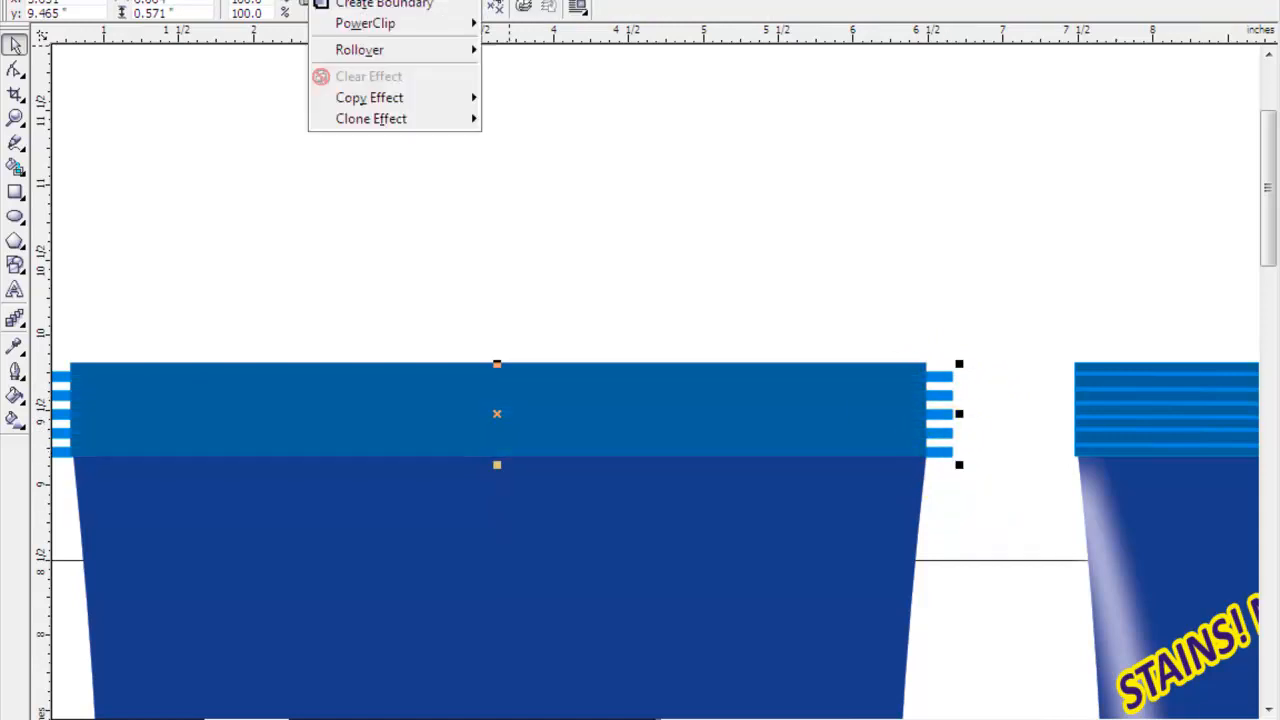
mouse_move(390, 226)
left_click(500, 229)
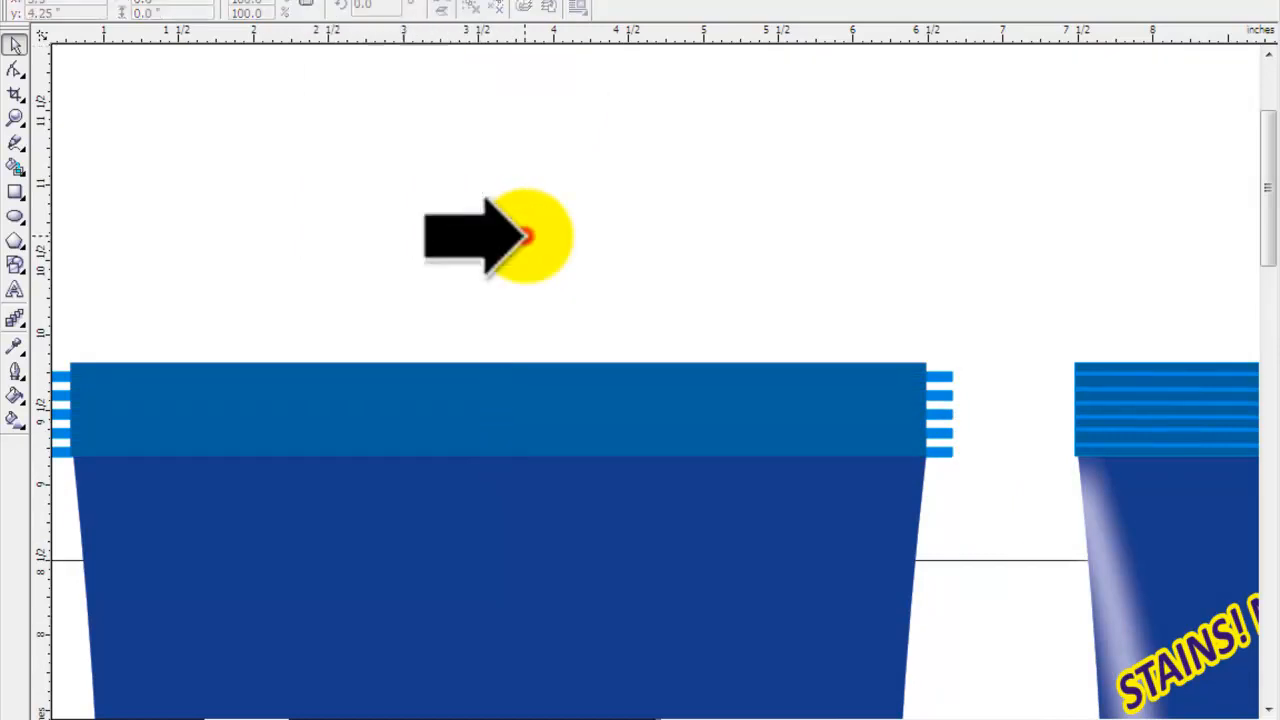
left_click(531, 414)
left_click(617, 311)
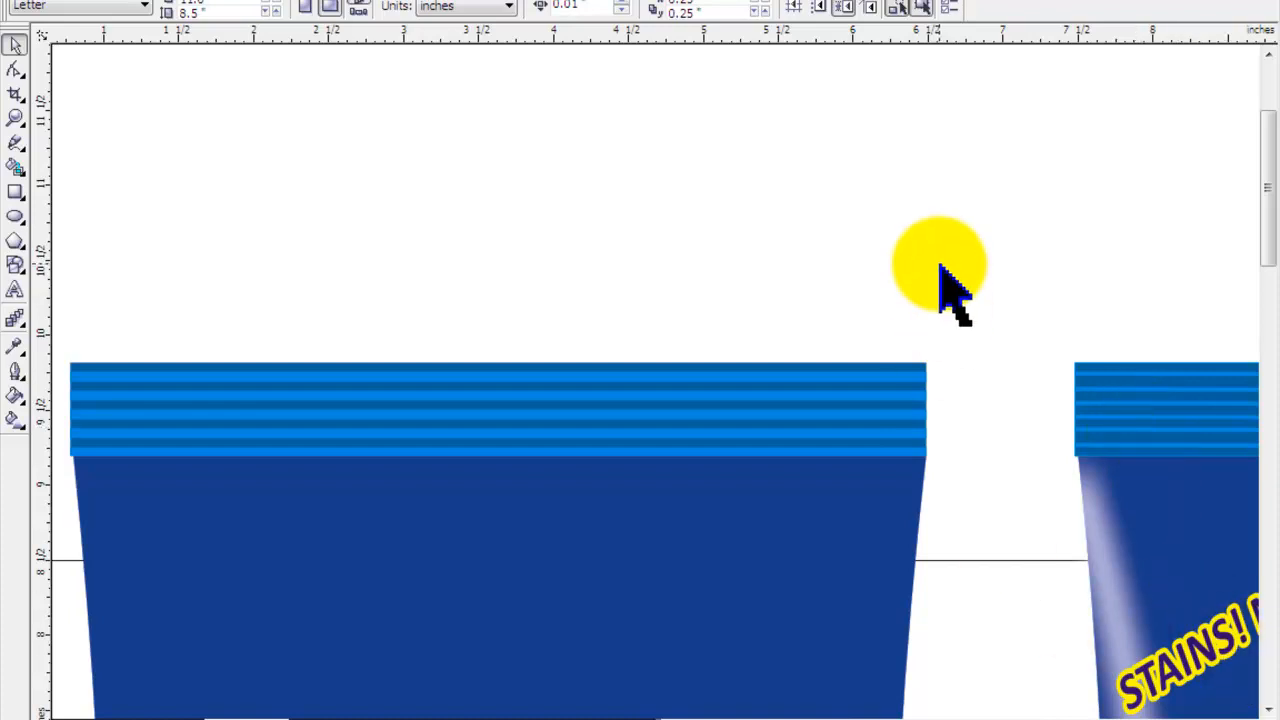
Step: Place a copy of the striped top seal along the bottom edge of the new pouch body
scroll(938, 263, "down", 1)
left_click(1269, 709)
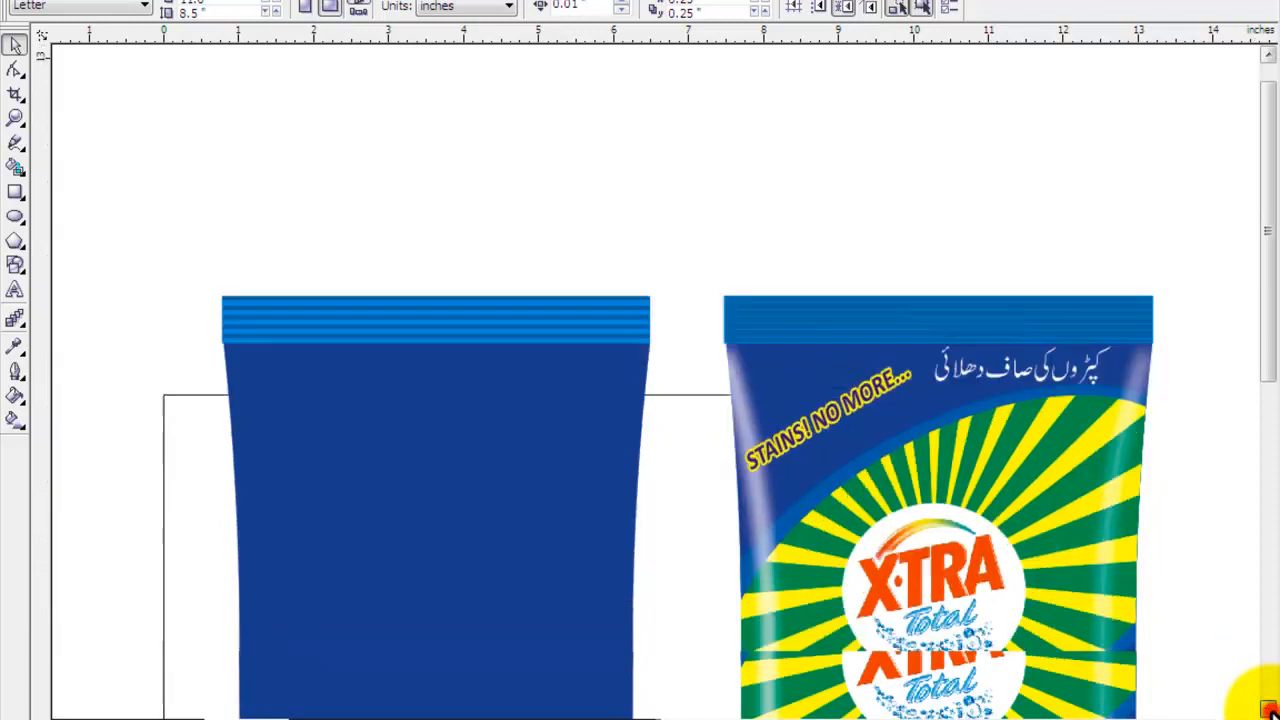
left_click(320, 126)
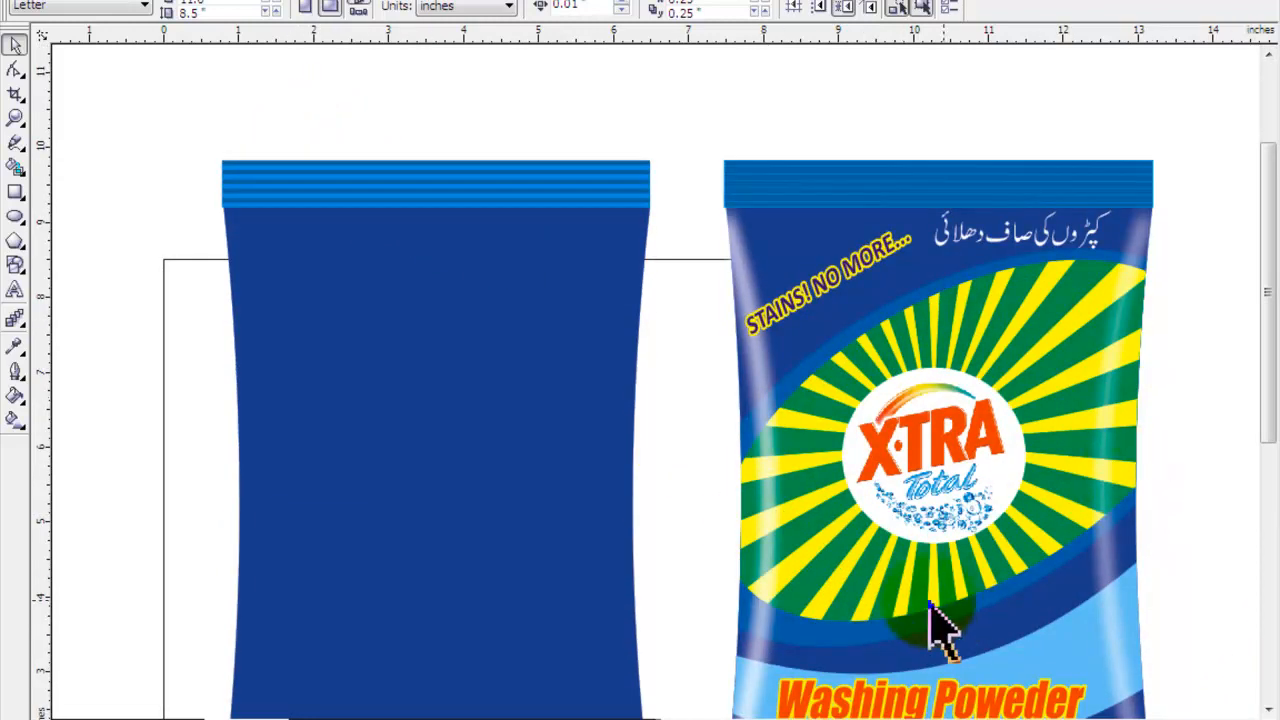
left_click(1269, 709)
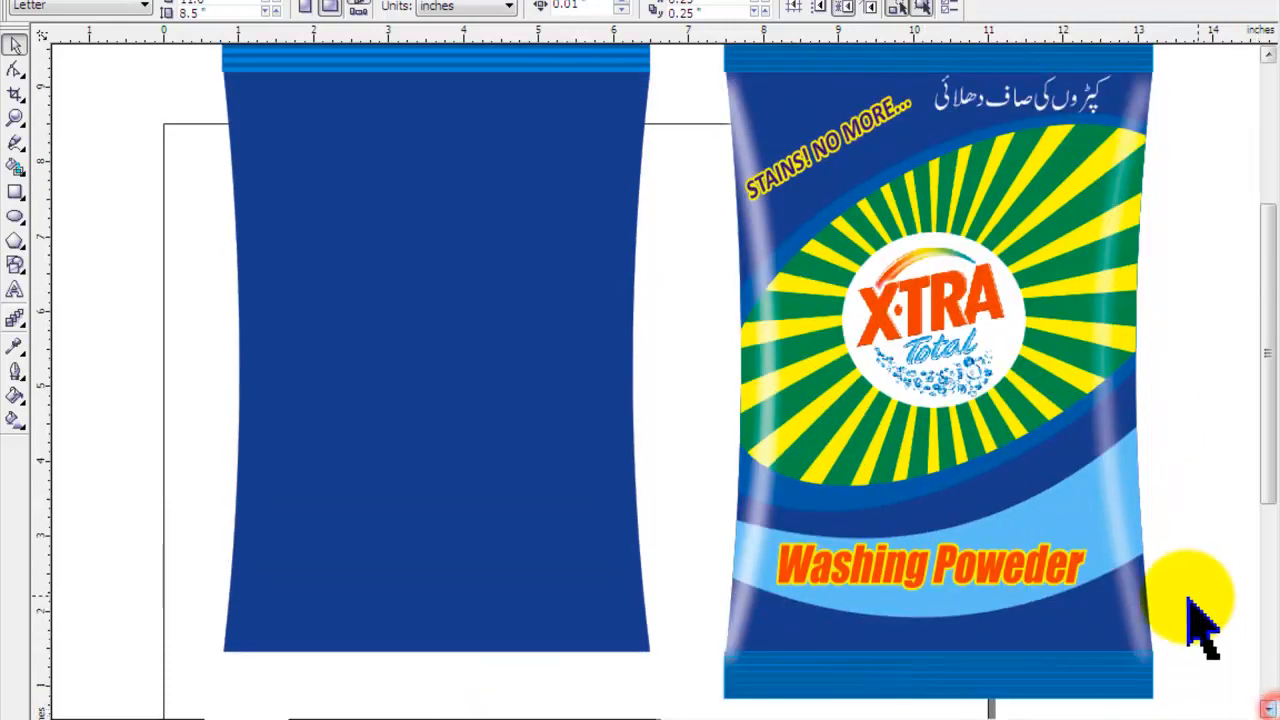
left_click(1268, 55)
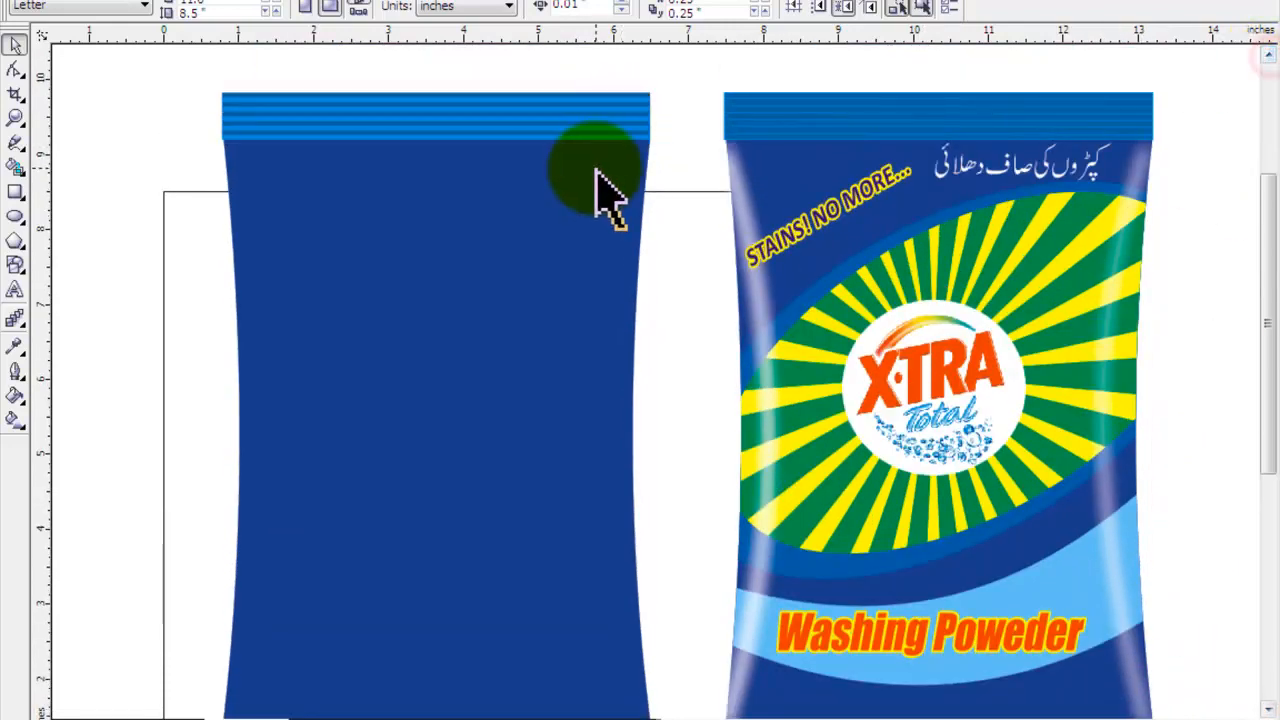
scroll(595, 185, "down", 2)
left_click(645, 363)
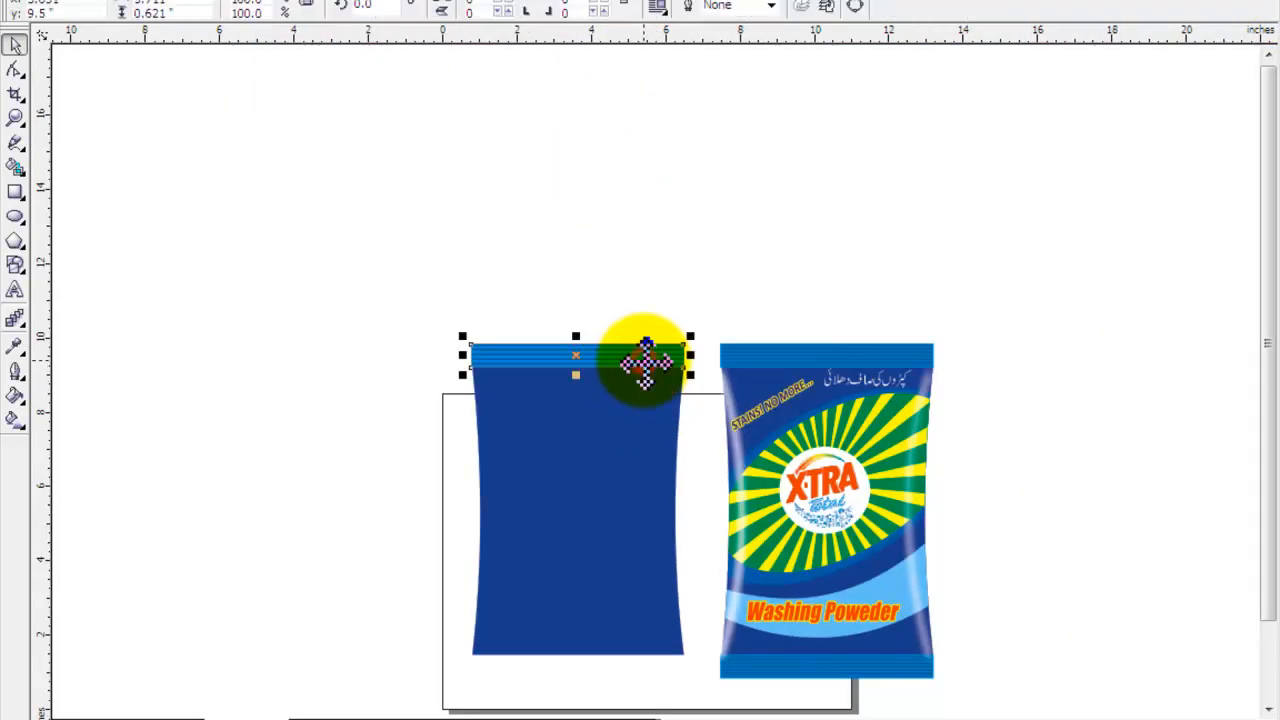
left_click_drag(645, 363, 660, 668)
left_click(265, 580)
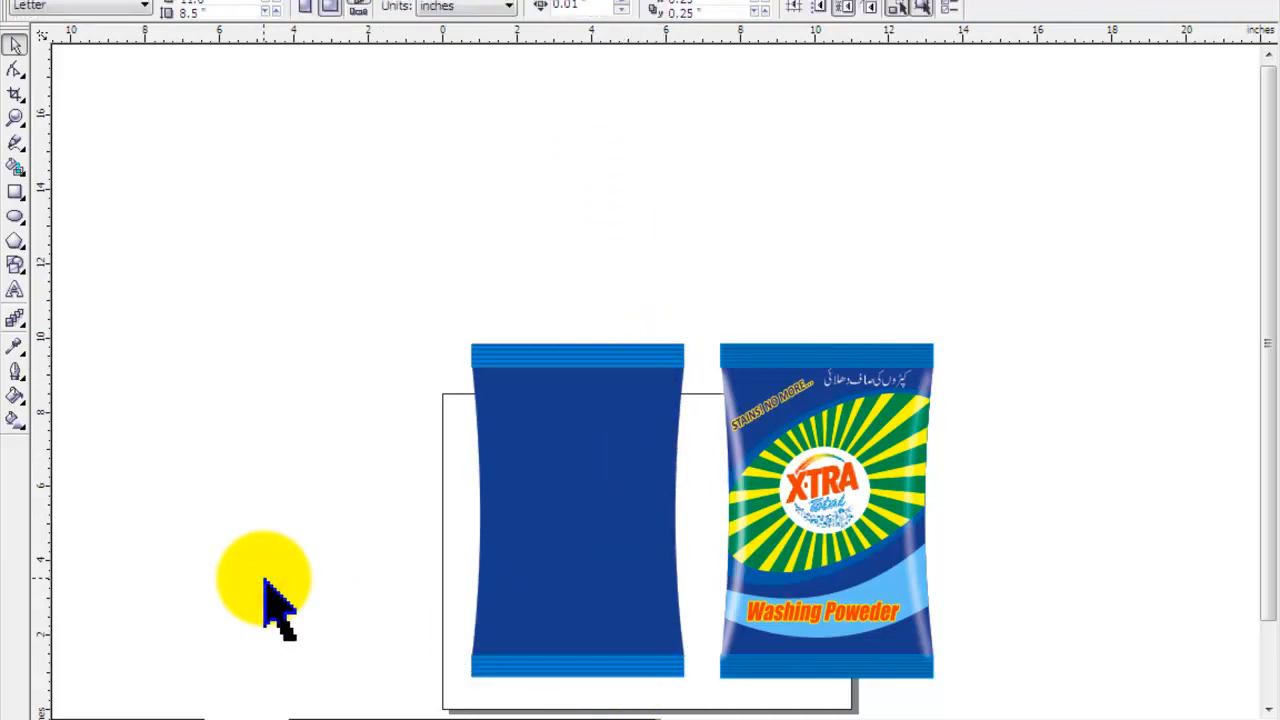
key("F4")
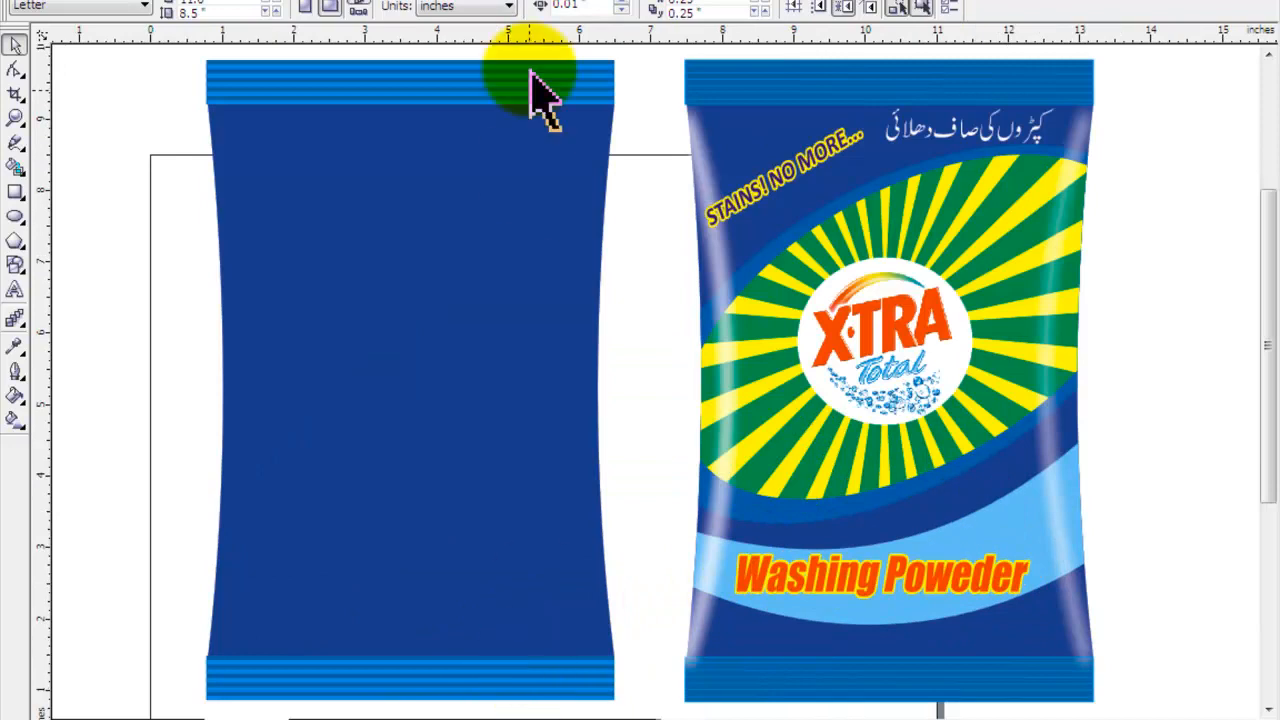
left_click(96, 112)
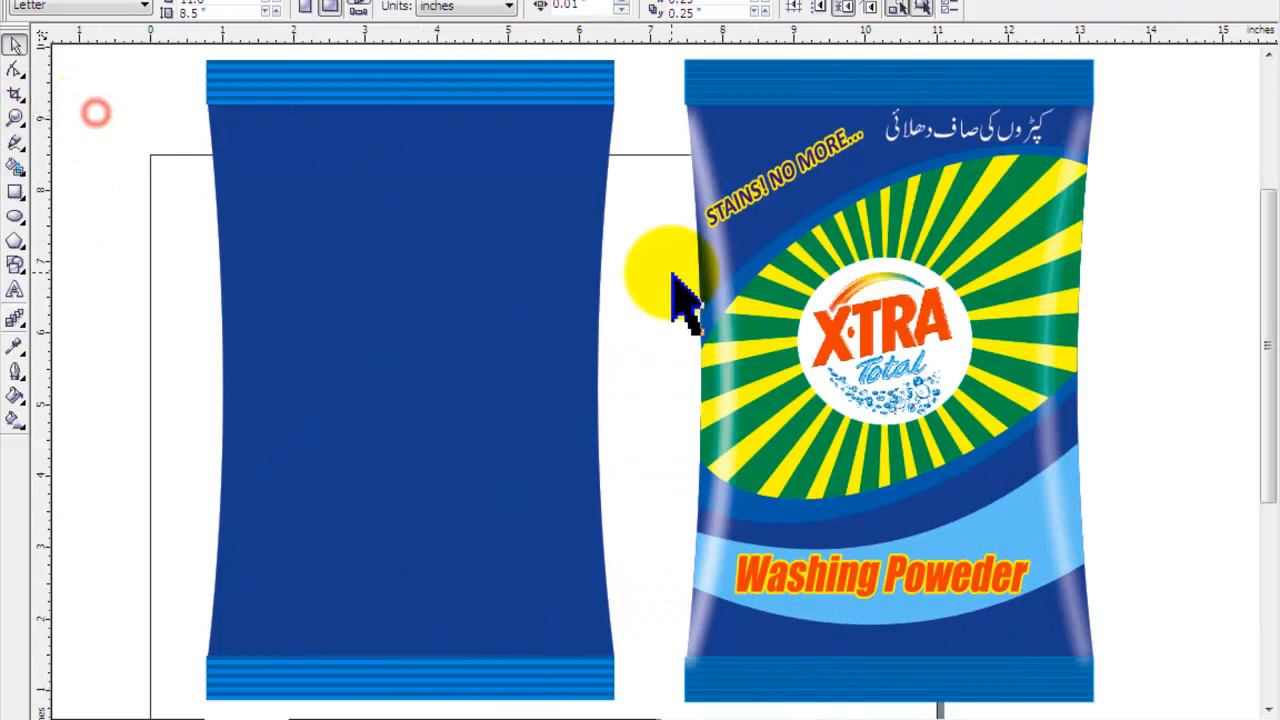
Step: Draw a wide ellipse about 7.6 by 4.6 in across the middle of the new pouch body
left_click(15, 216)
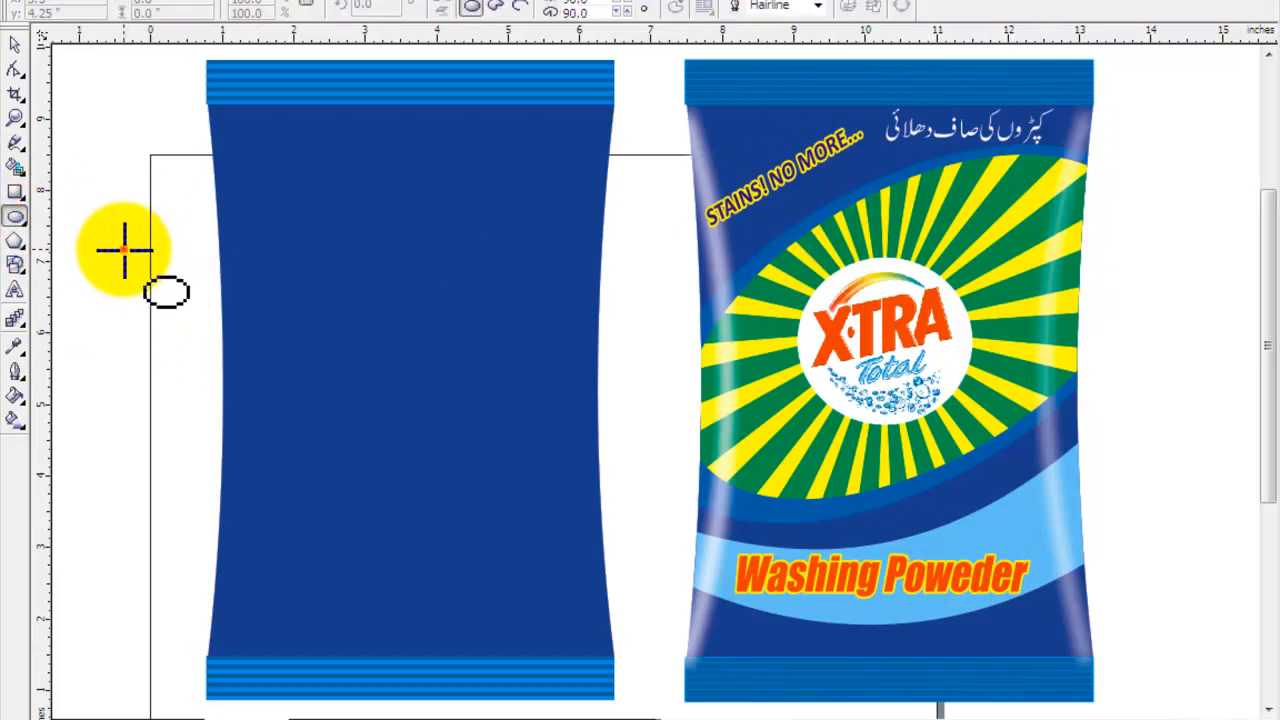
left_click_drag(123, 249, 673, 587)
left_click(15, 45)
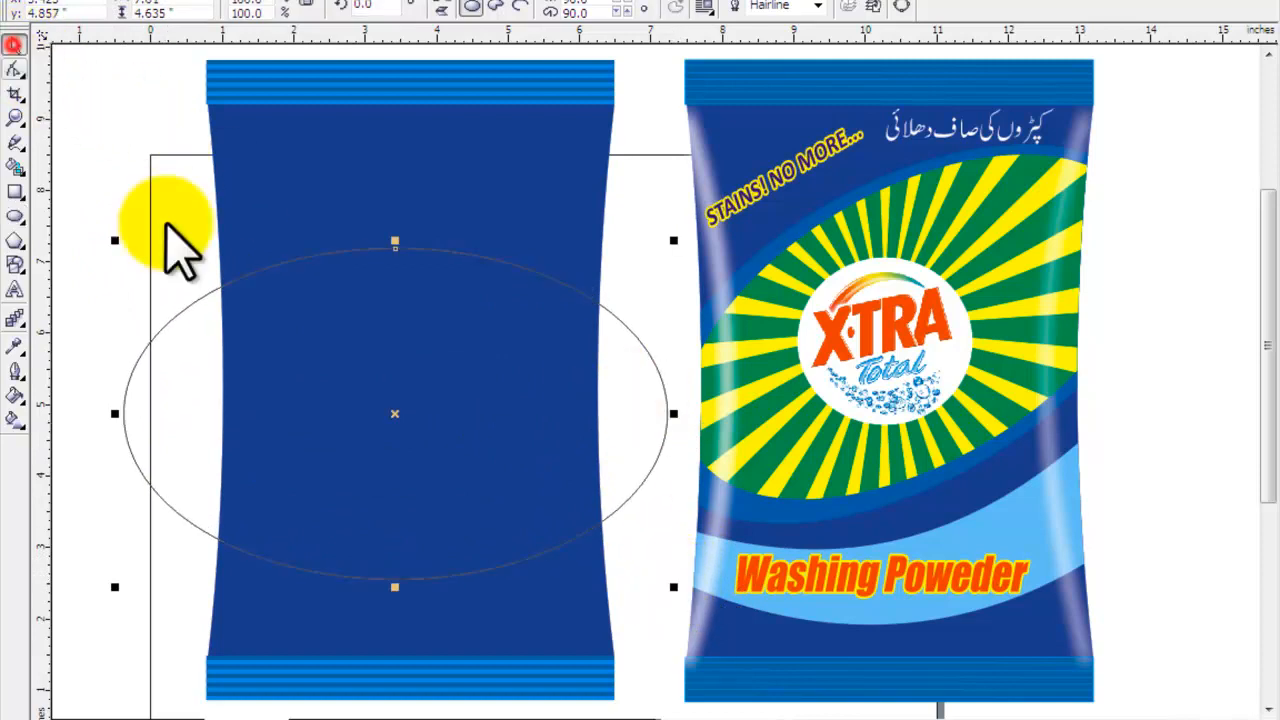
Step: Rotate the ellipse about 30.9 degrees so it slants upward to the right like the finished pouch's oval
left_click(586, 457)
left_click_drag(673, 590, 684, 415)
left_click_drag(414, 480, 472, 420)
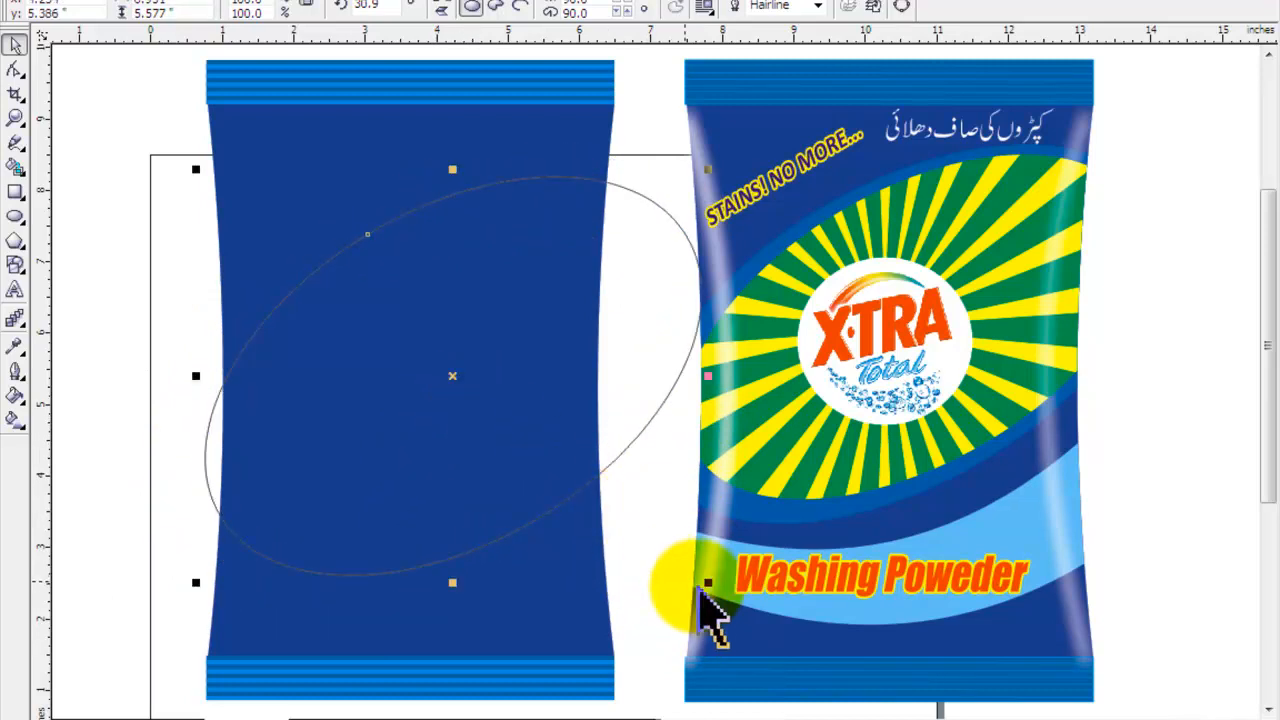
Step: Resize the slanted ellipse to about 6.6 by 4.45 in and position it across the upper-middle of the new pouch body
left_click_drag(700, 590, 658, 542)
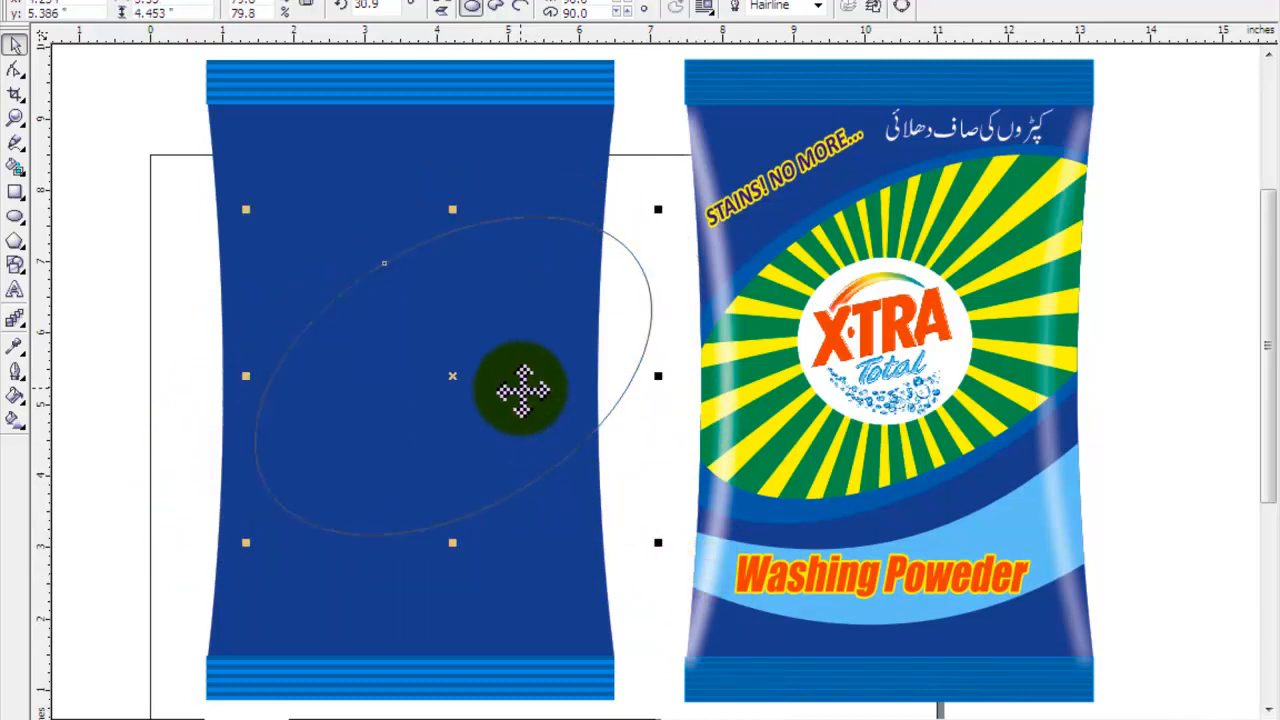
left_click_drag(522, 390, 486, 380)
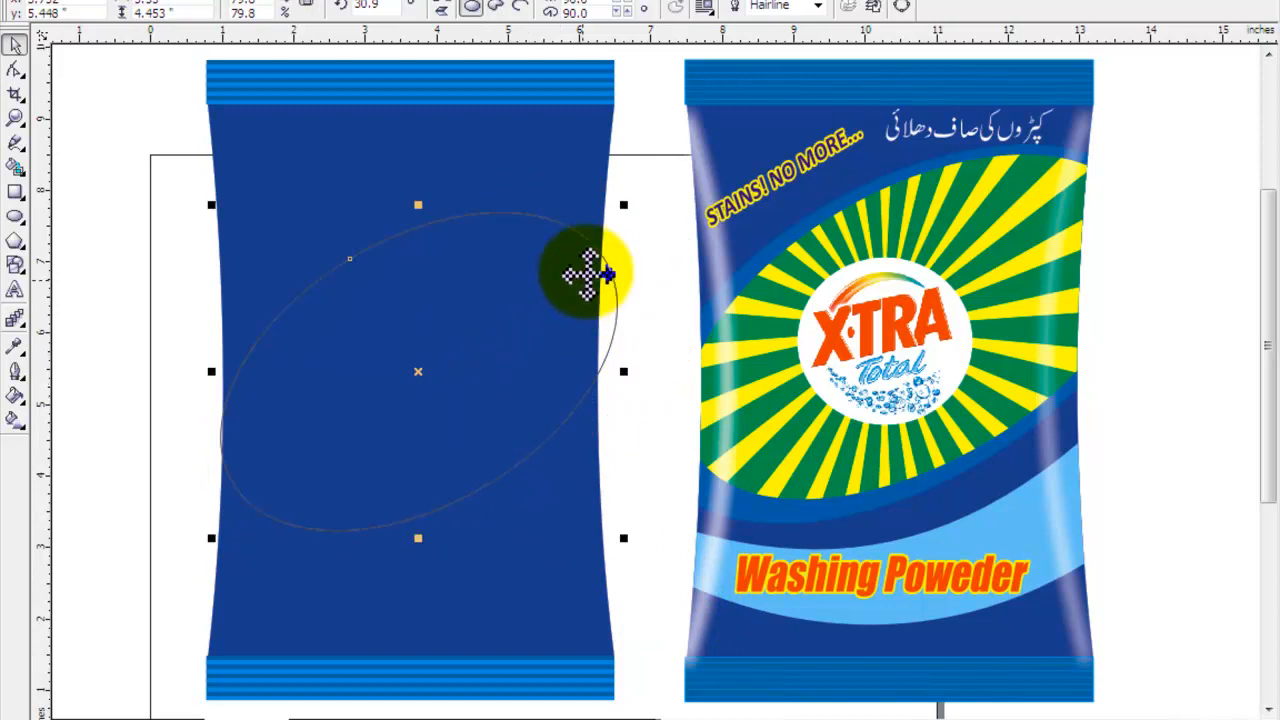
left_click_drag(627, 371, 672, 364)
left_click_drag(608, 337, 624, 287)
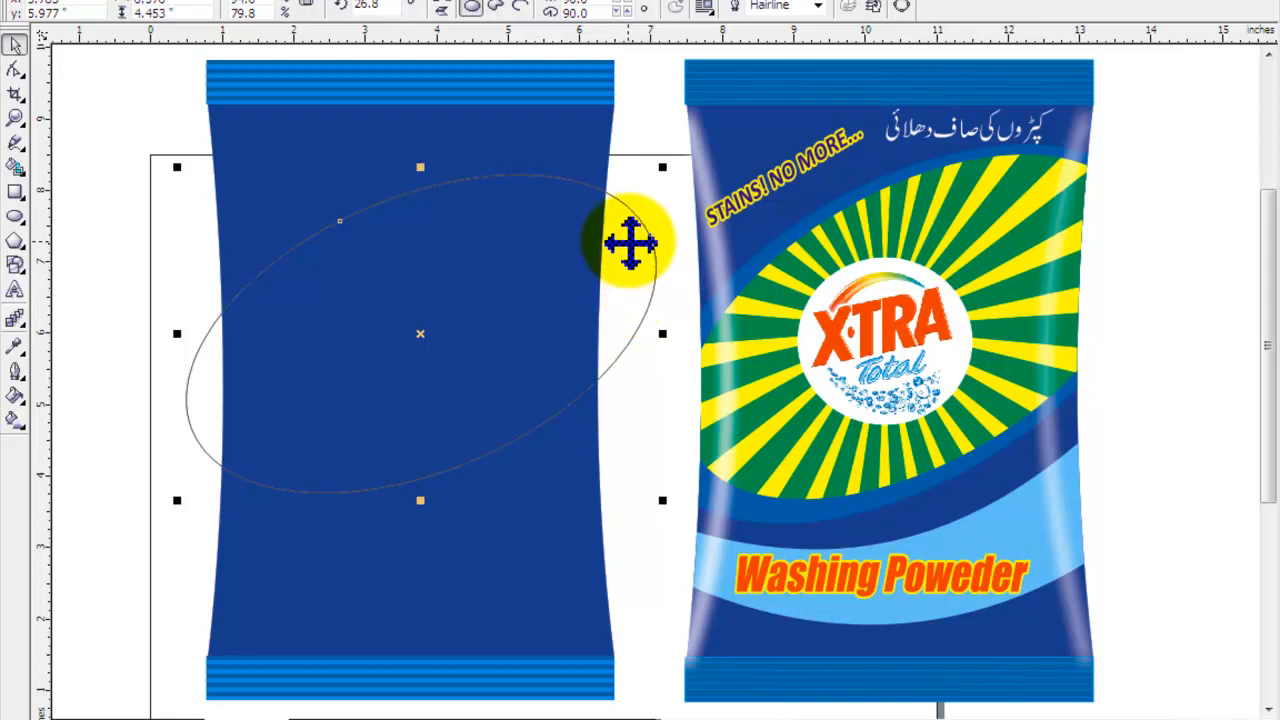
Step: Make a smaller copy of the ellipse inside the first and widen it toward the right to about 6.12 by 3.98 in
left_click_drag(662, 167, 651, 183)
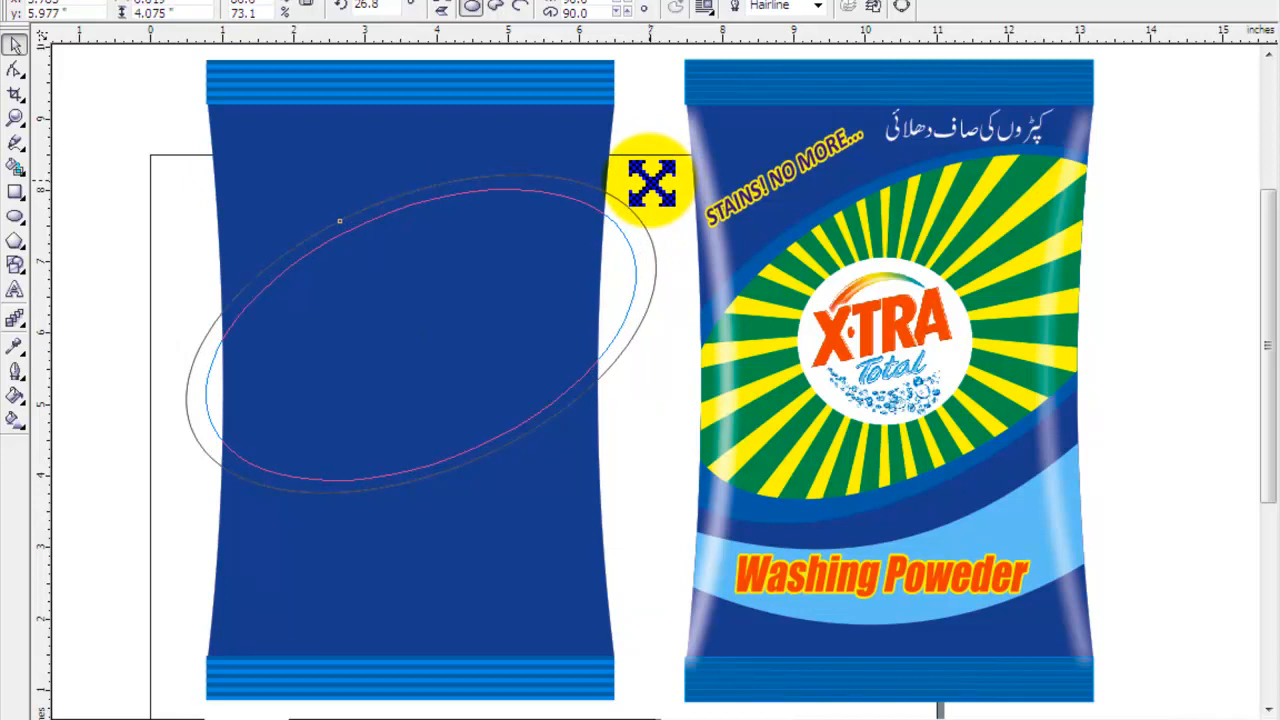
left_click_drag(651, 183, 644, 187)
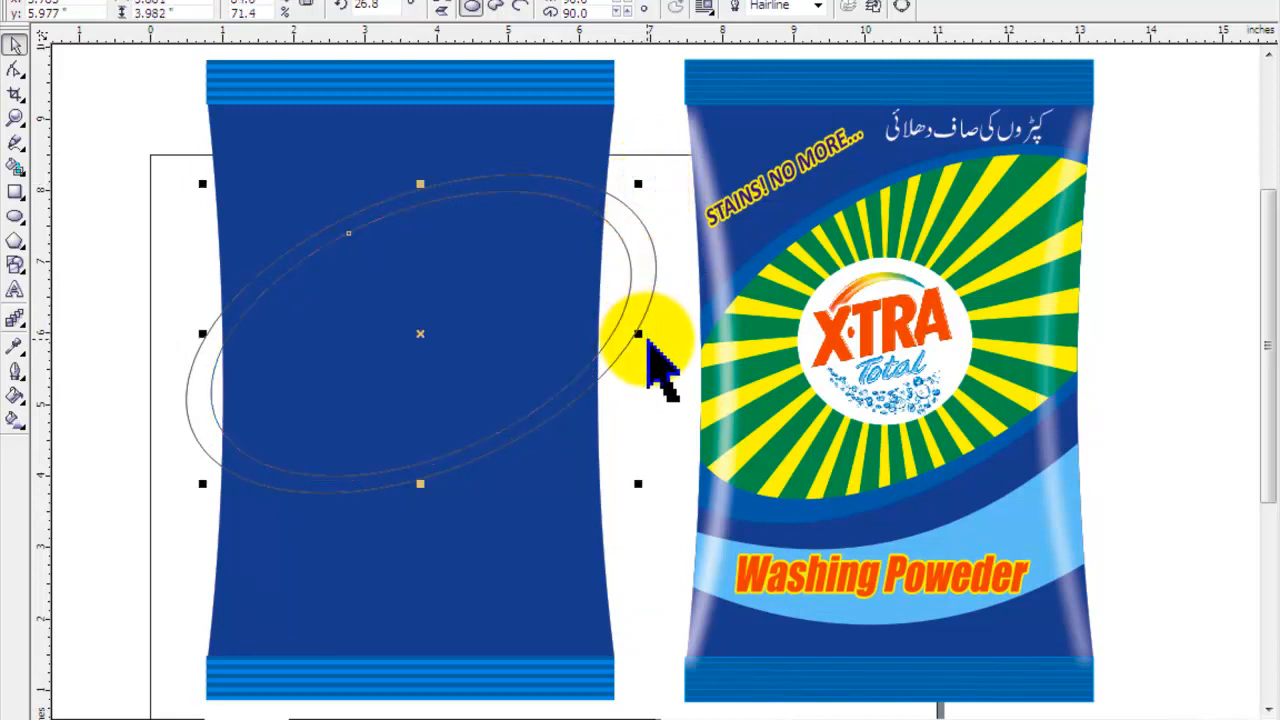
left_click_drag(640, 334, 655, 335)
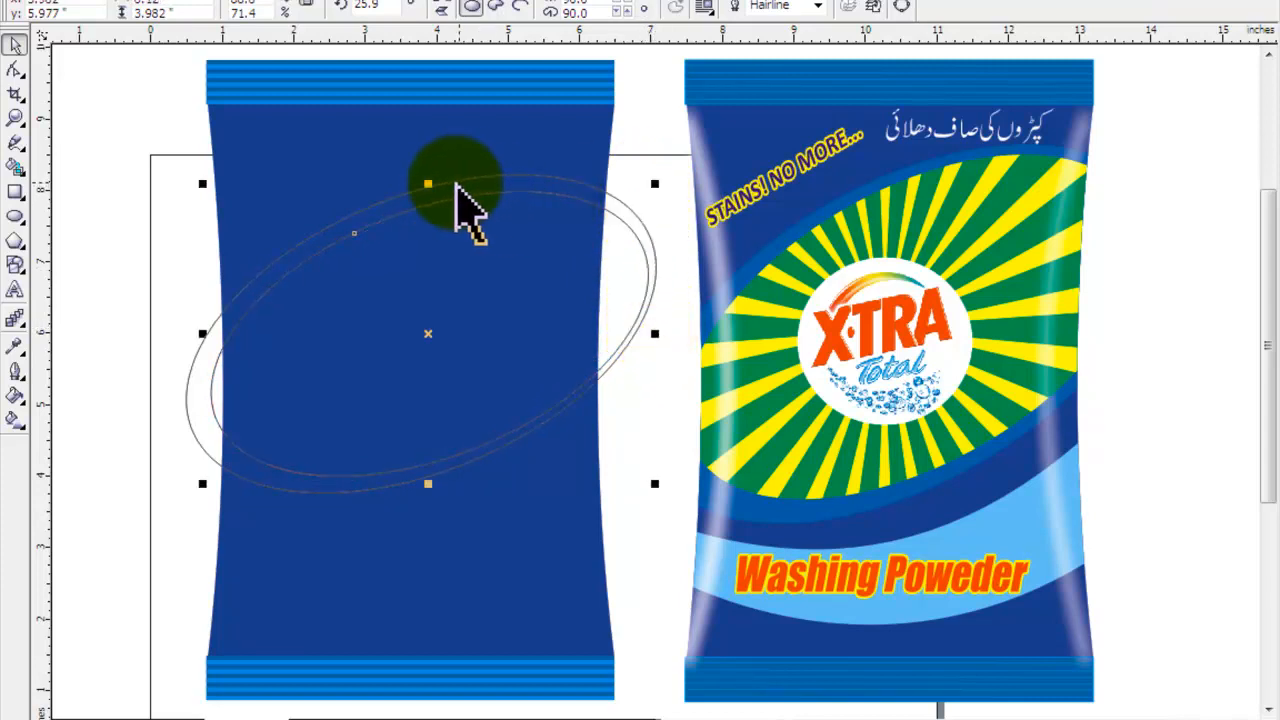
left_click_drag(426, 189, 432, 177)
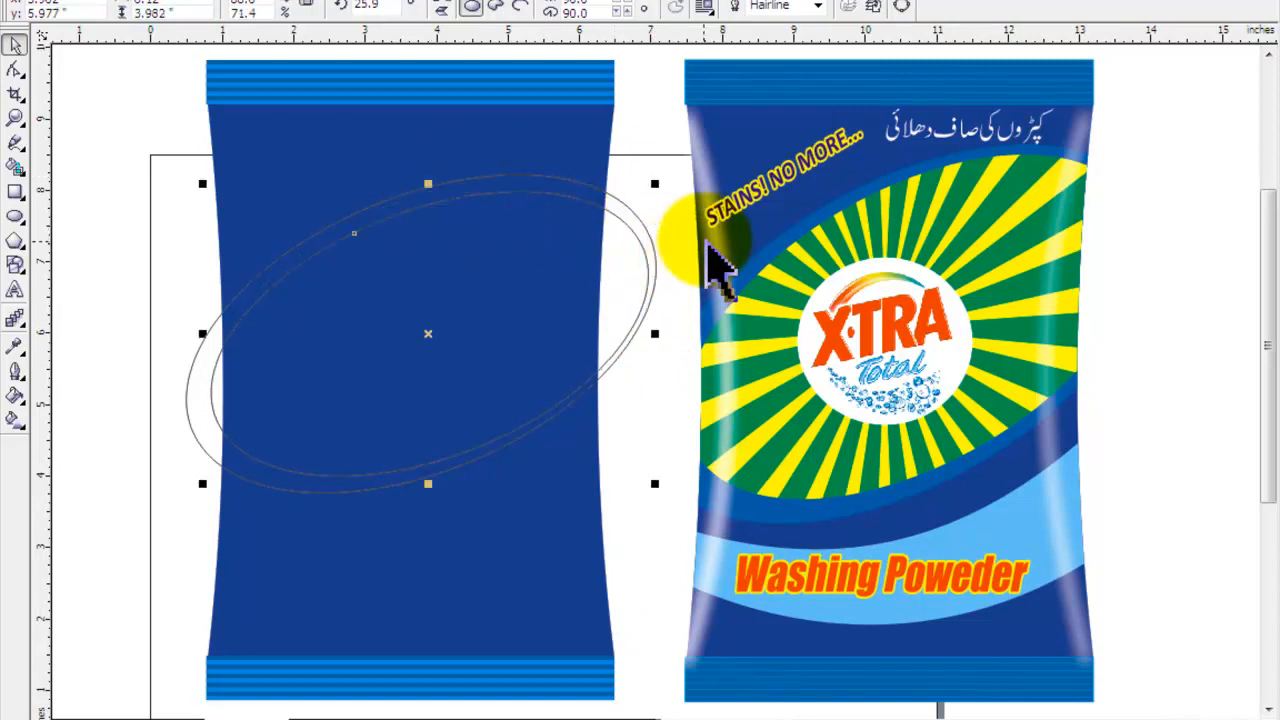
Step: Enlarge the inner ellipse to about 6.2 by 4.03 in, fill it white and remove its outline
left_click_drag(656, 173, 663, 181)
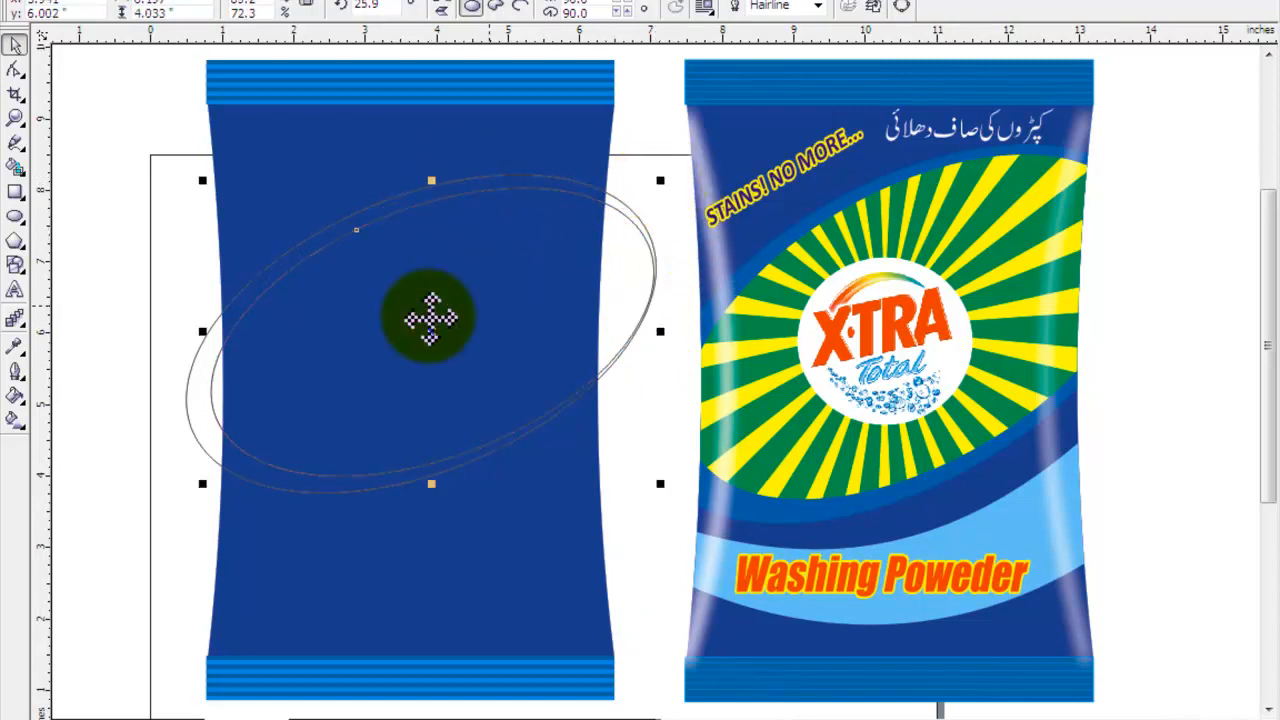
left_click(112, 202)
left_click(357, 371)
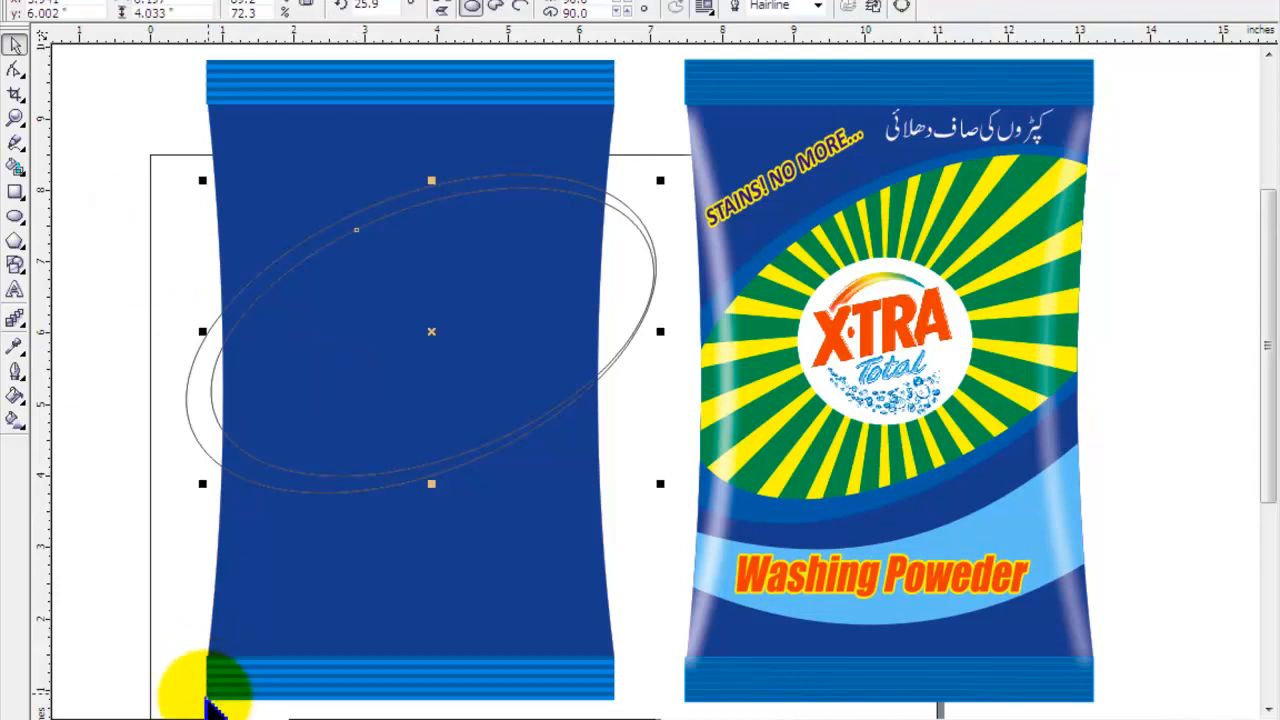
left_click(278, 706)
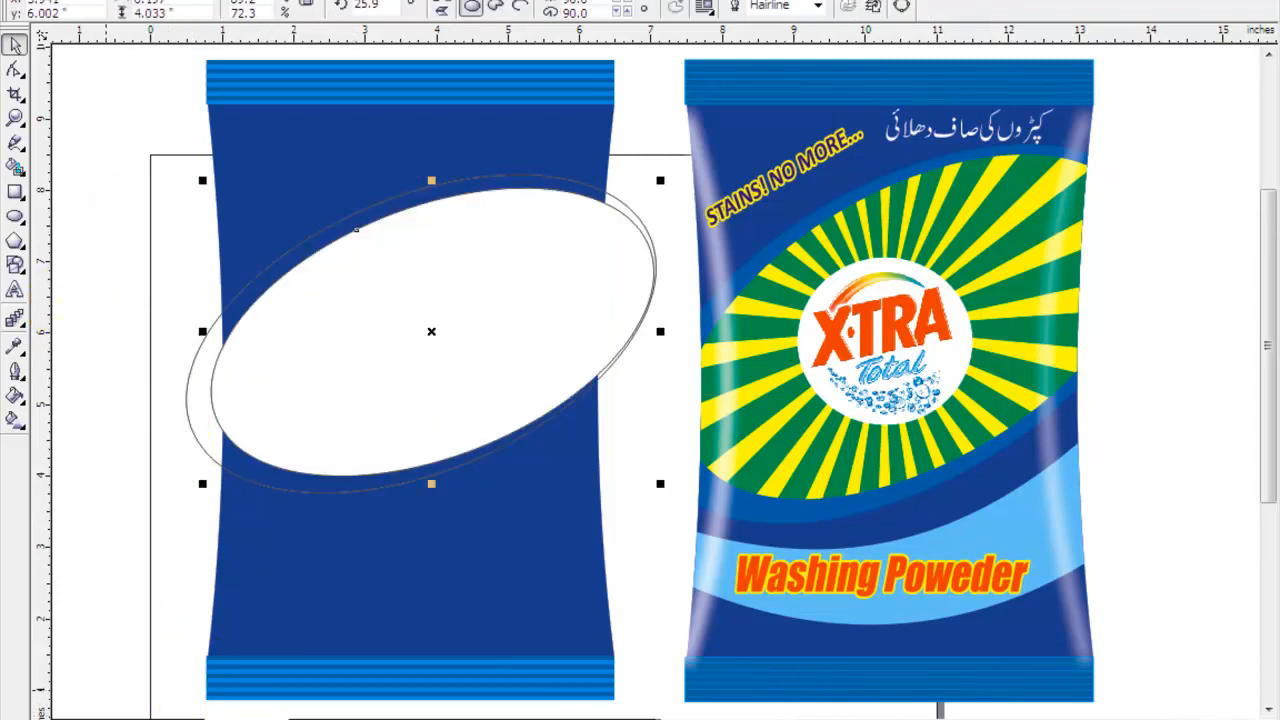
left_click(103, 297)
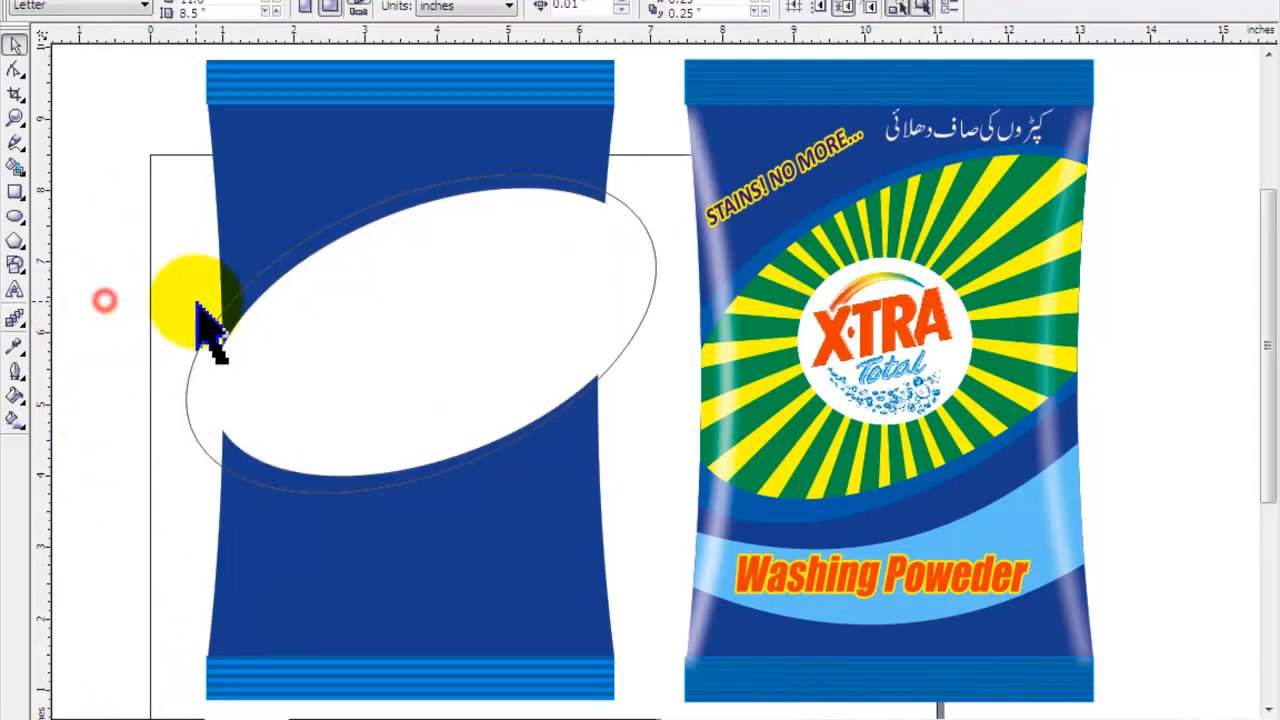
Step: Fill the outer ellipse with the dark blue of the finished pouch's body
left_click(740, 292)
left_click(1075, 565)
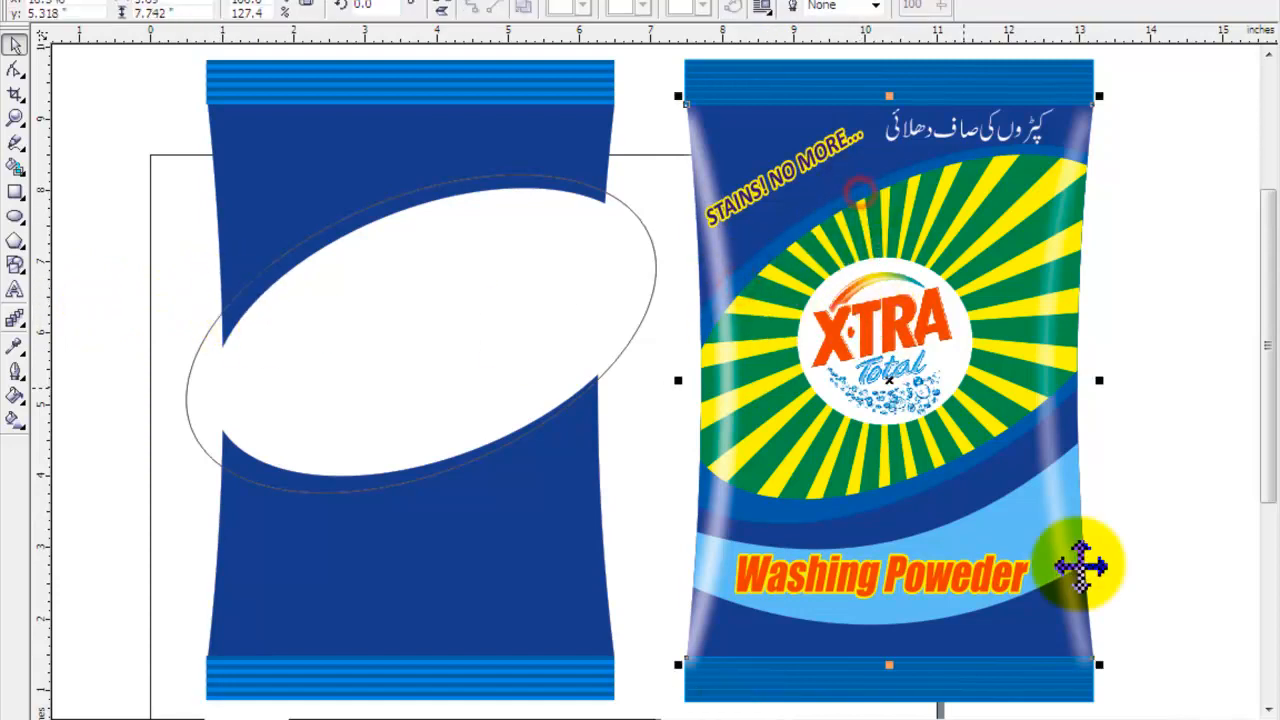
left_click(269, 276)
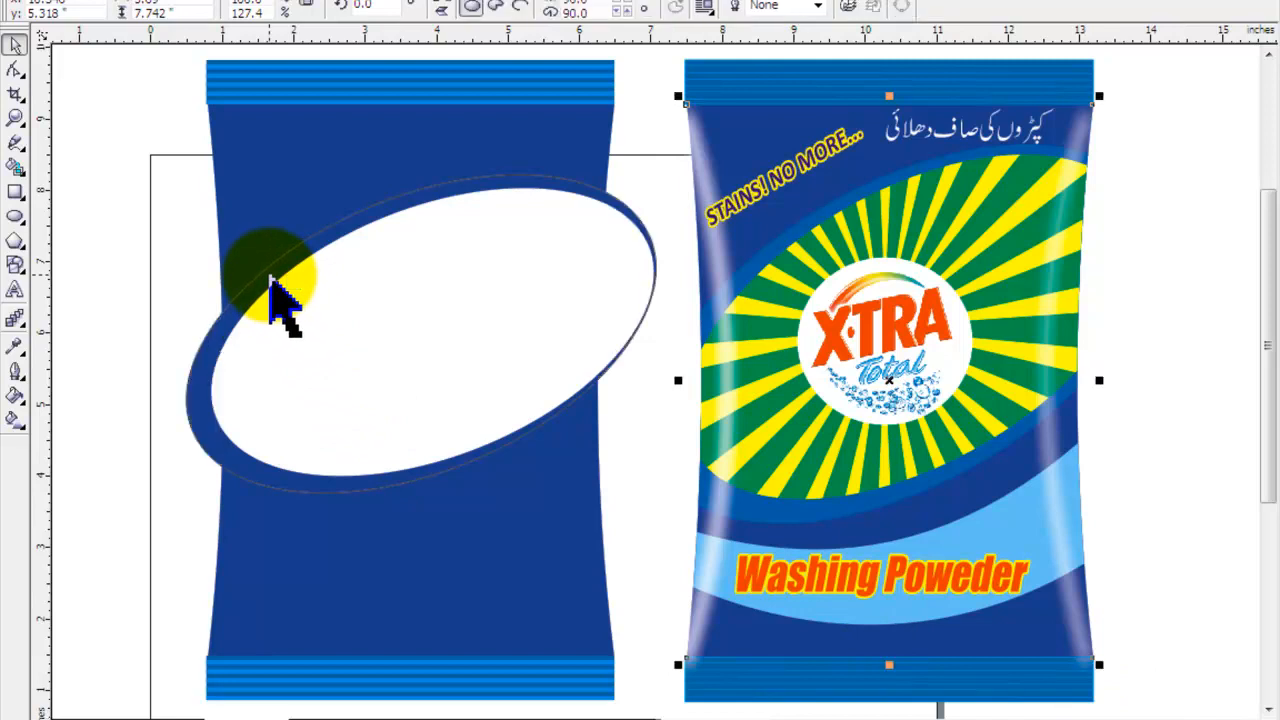
left_click(783, 253)
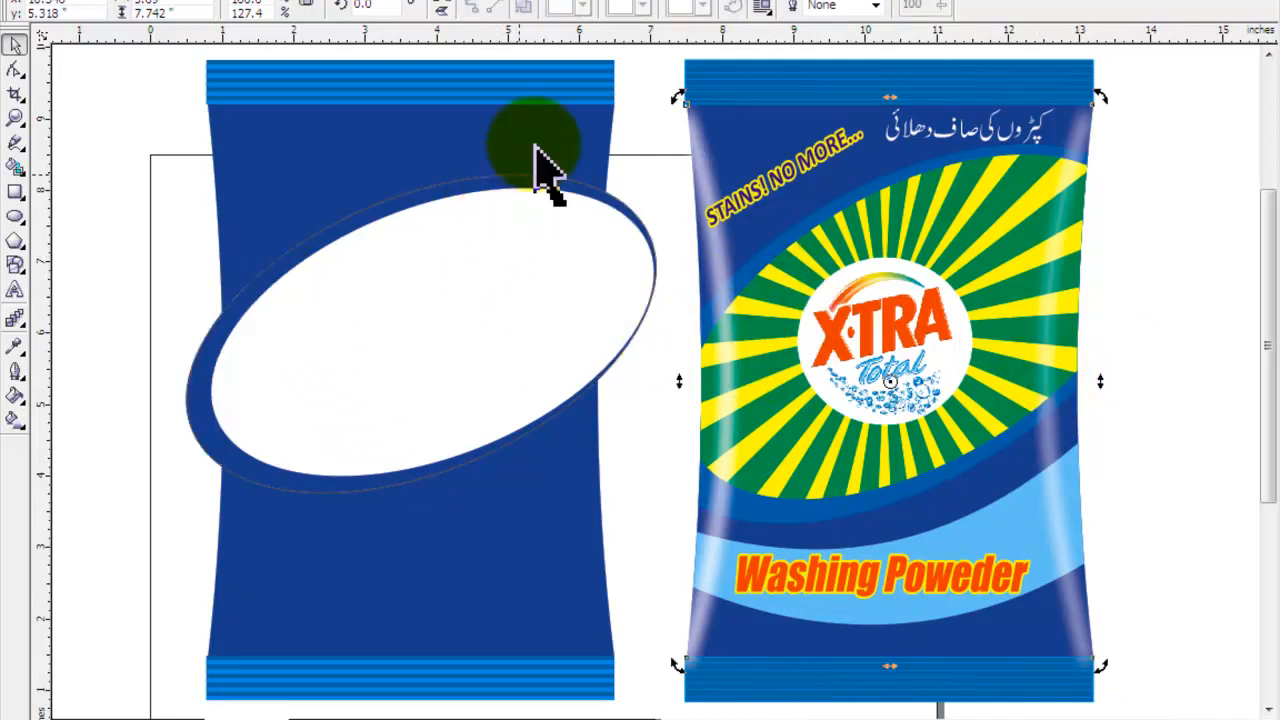
Step: Fill the outer ellipse with the medium blue of the pouch seals and remove its outline
left_click(565, 90)
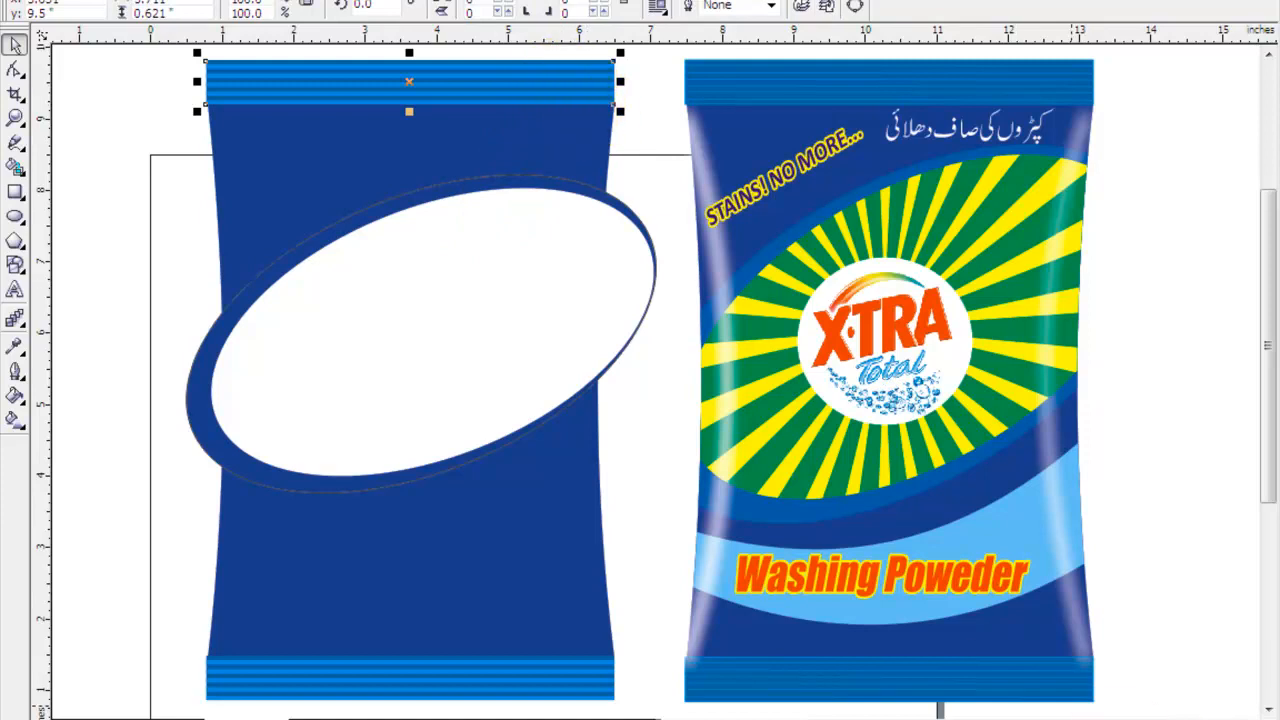
left_click_drag(1272, 712, 235, 310)
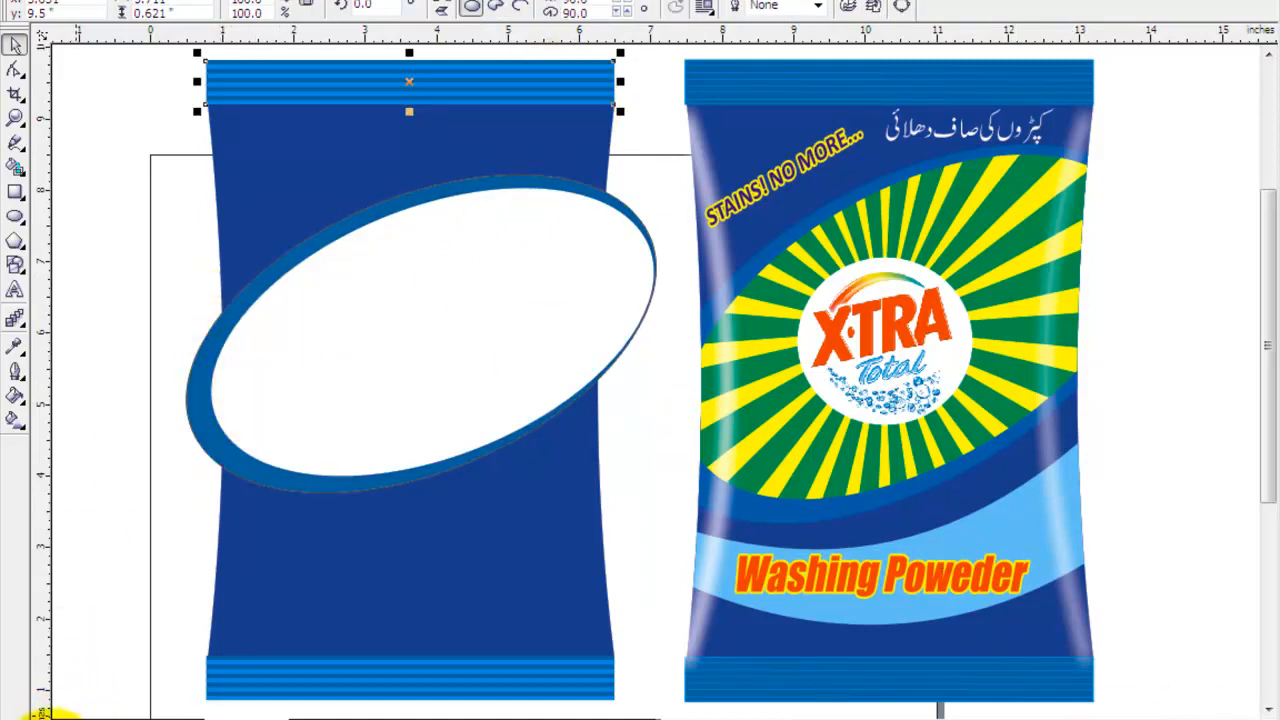
left_click(107, 305)
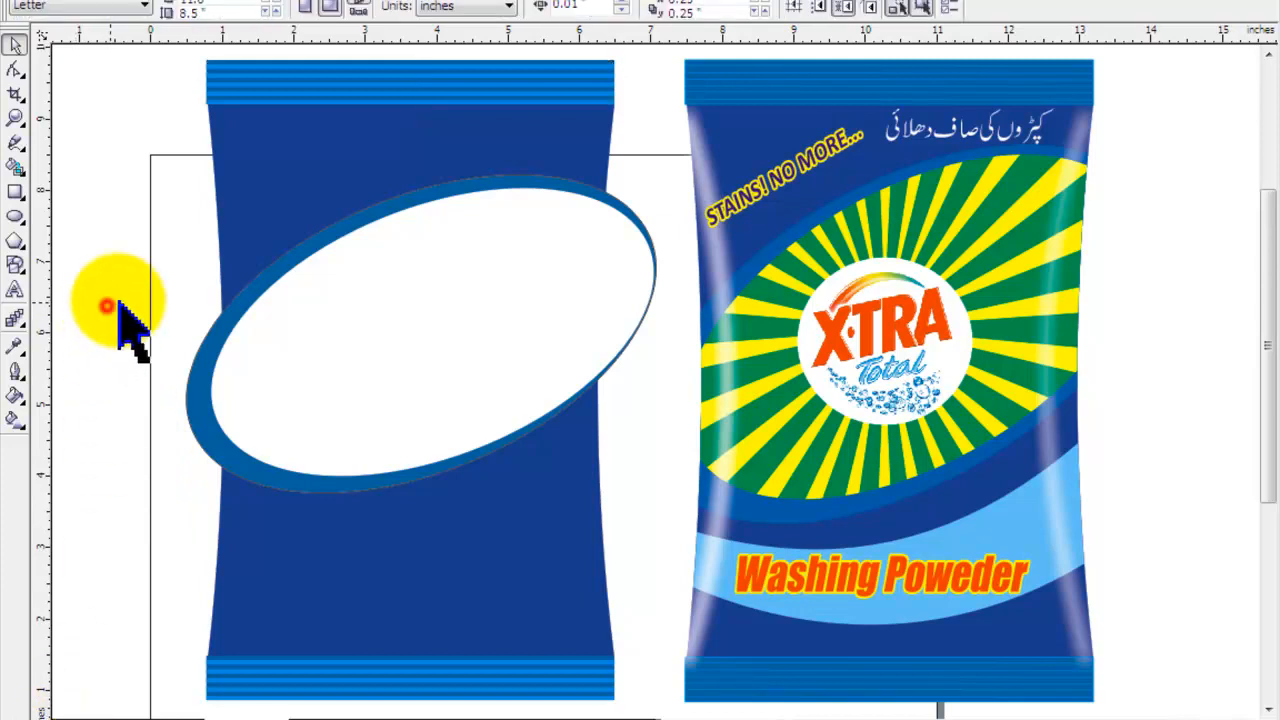
left_click(262, 290)
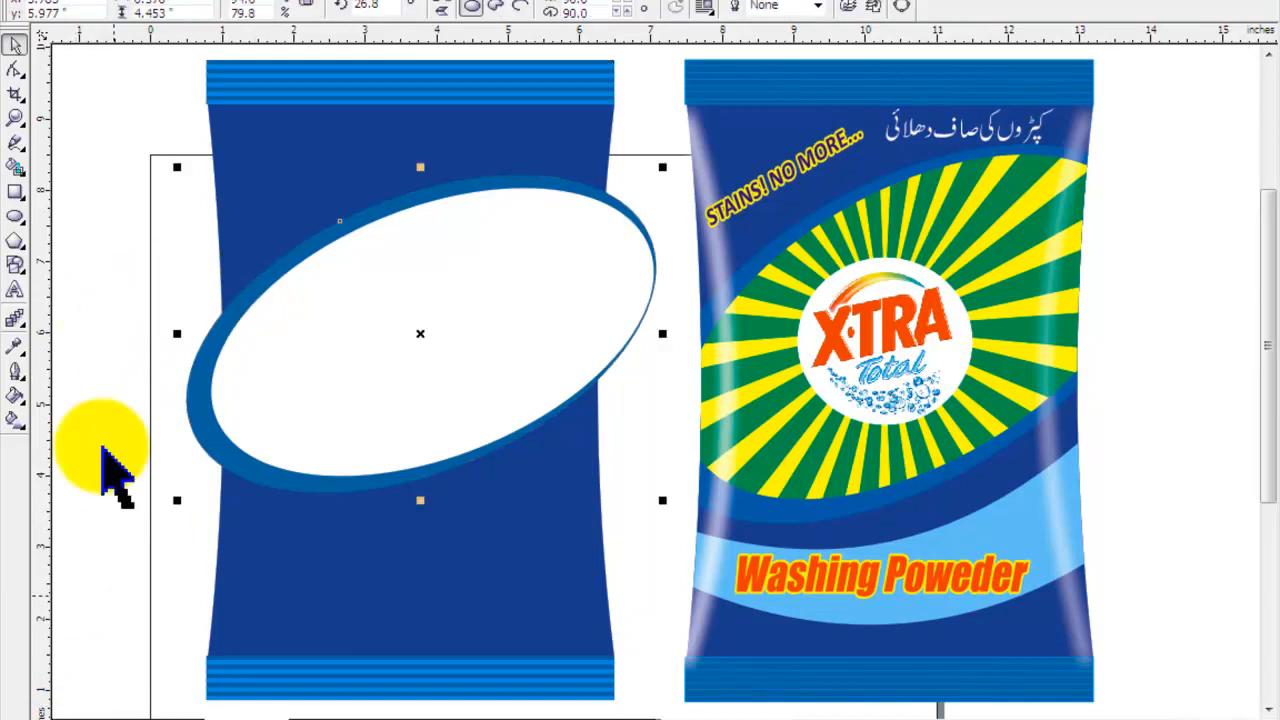
left_click(100, 262)
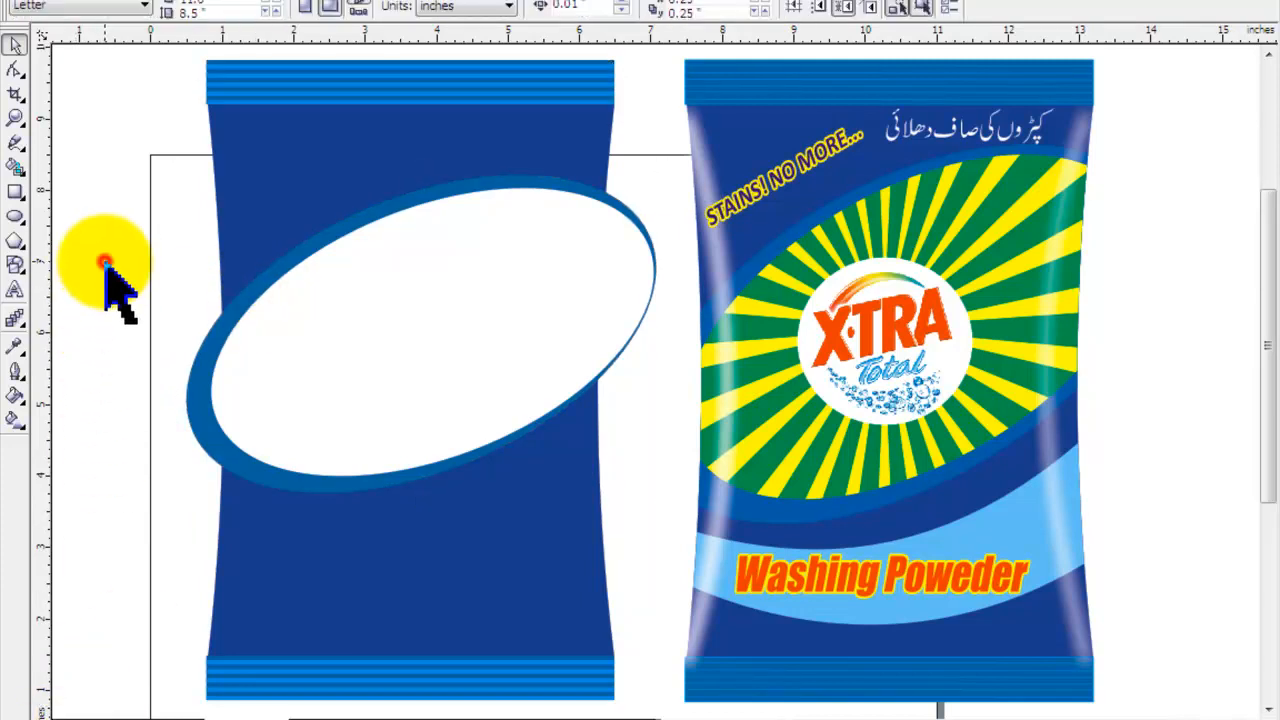
Step: Fill the inner ellipse with the green used behind the finished pouch's sunburst
left_click(340, 358)
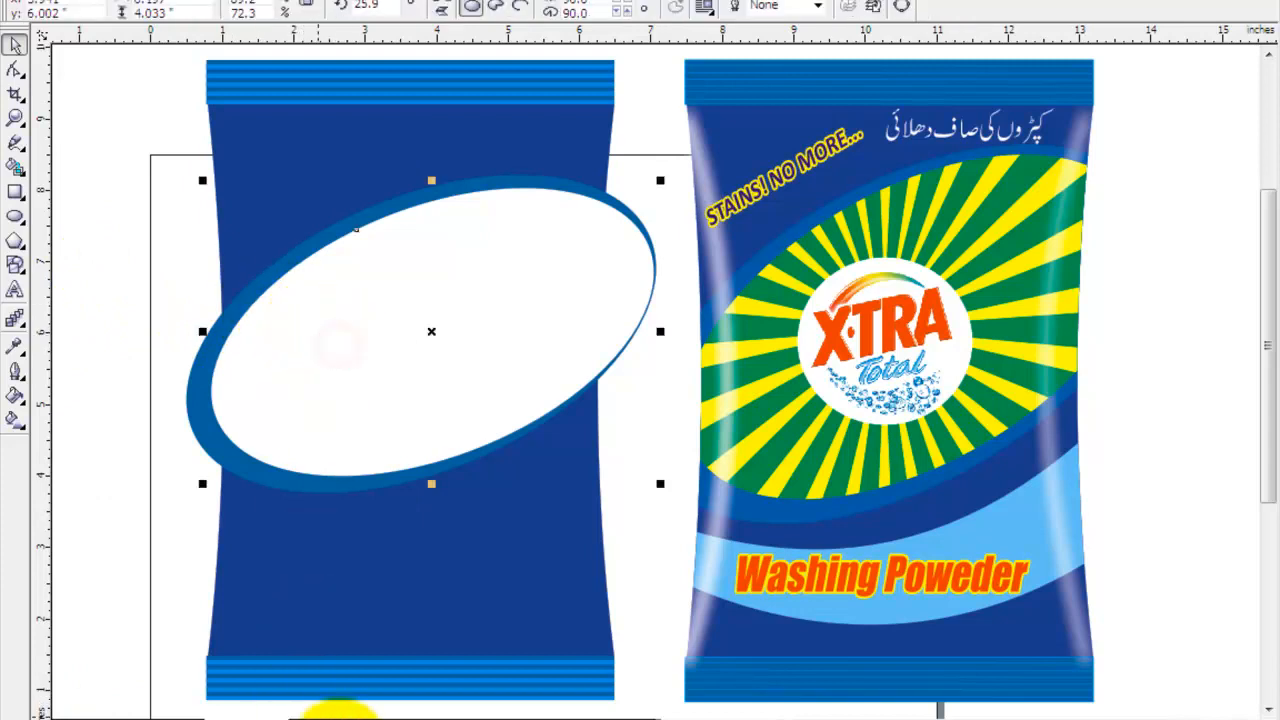
left_click(355, 716)
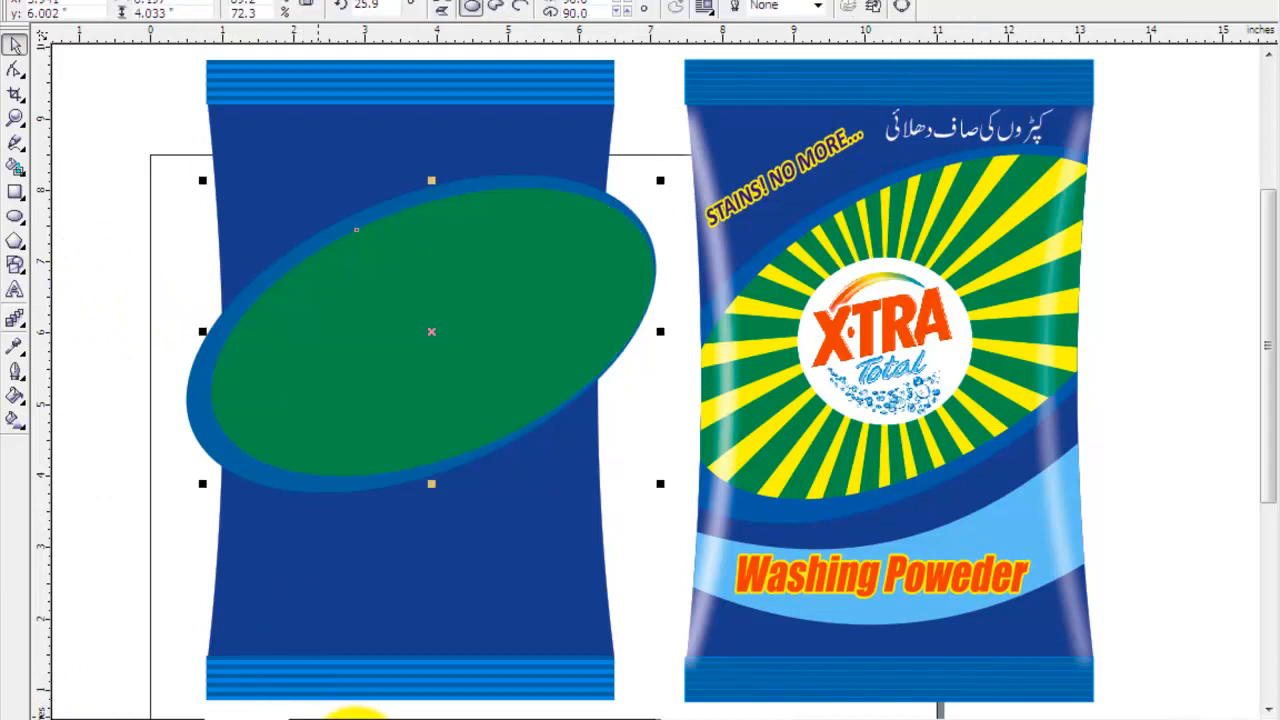
left_click(100, 123)
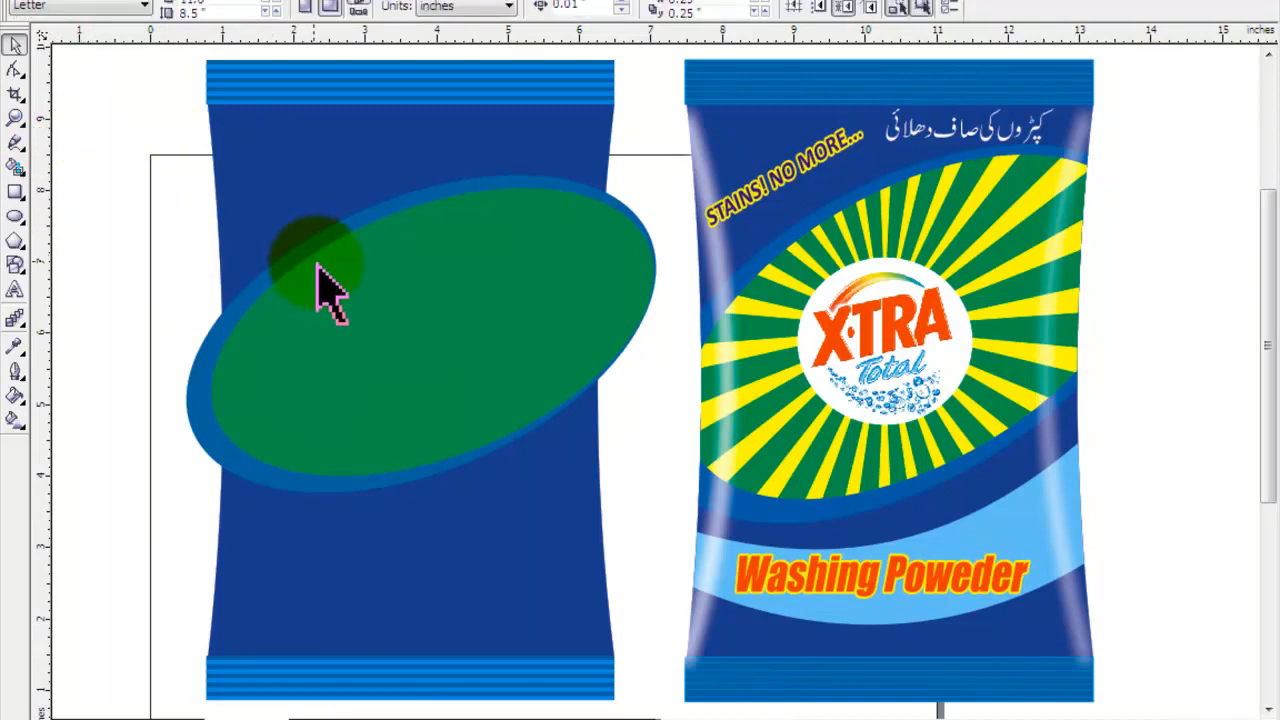
Step: Draw a tall, narrow three-sided polygon beside the new pouch and narrow it to about 0.32 by 4.07 in
left_click(15, 217)
key("F3")
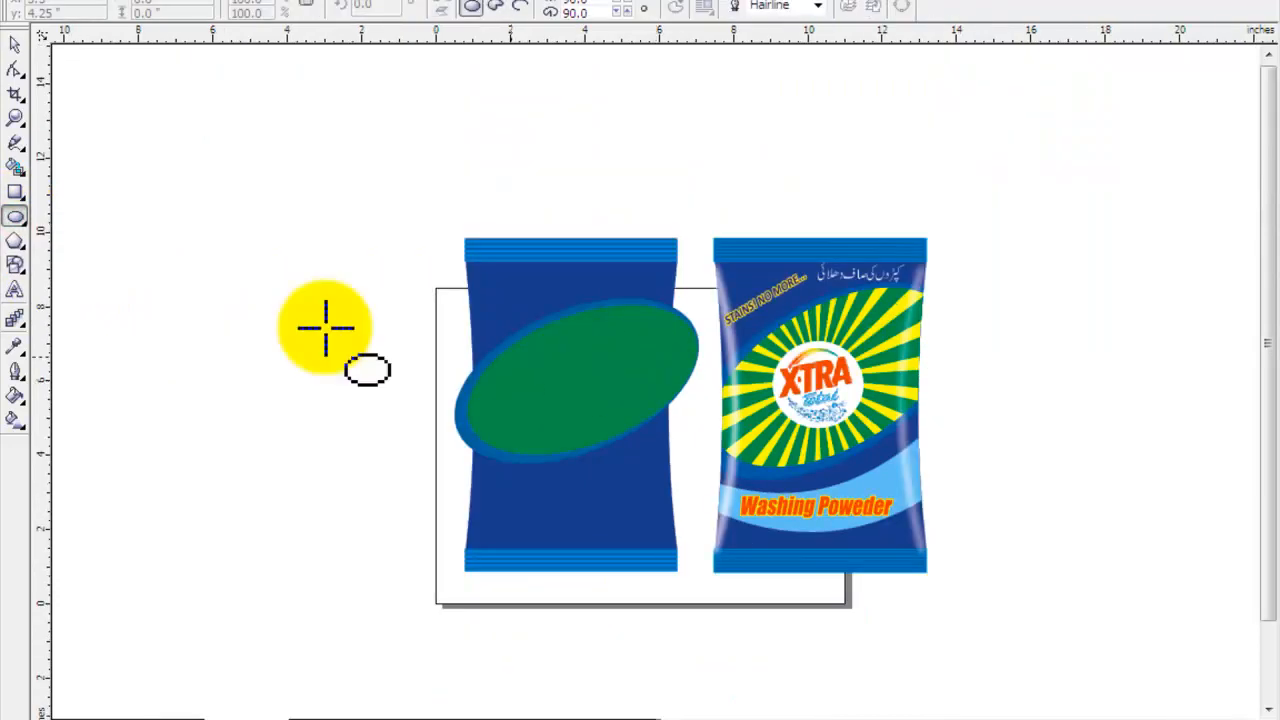
left_click(16, 44)
left_click(614, 370)
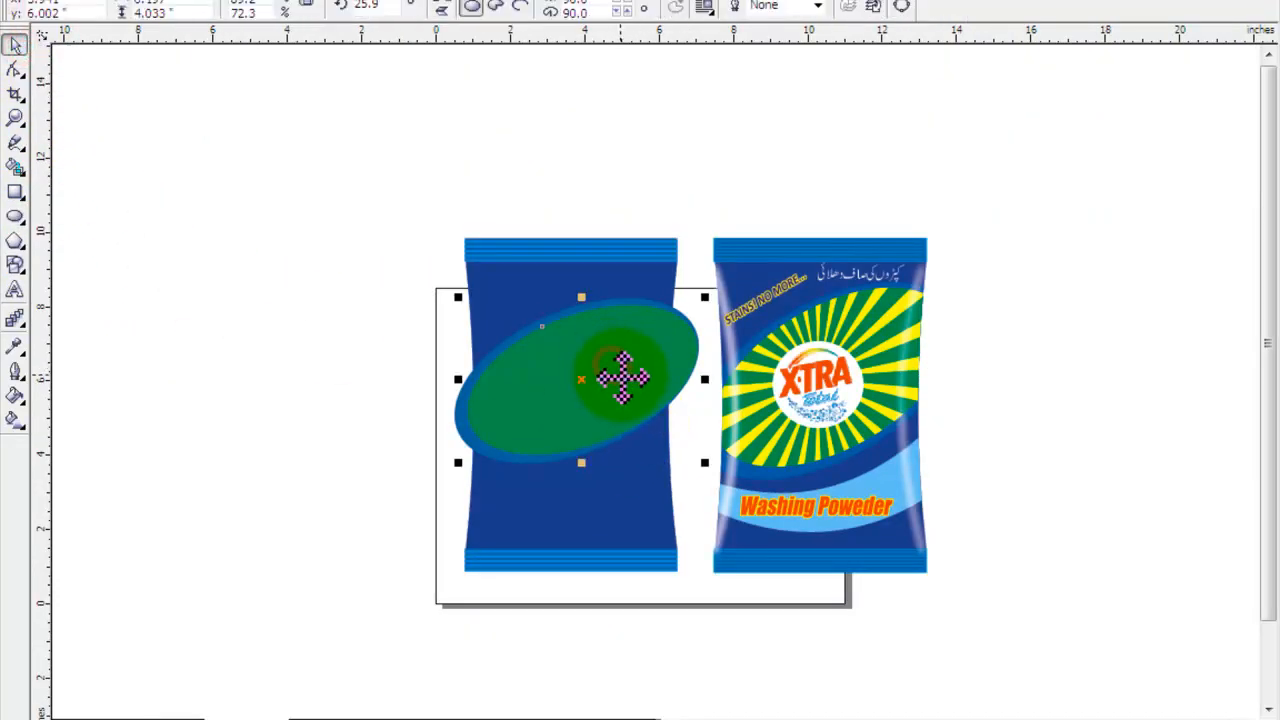
scroll(623, 366, "up", 2)
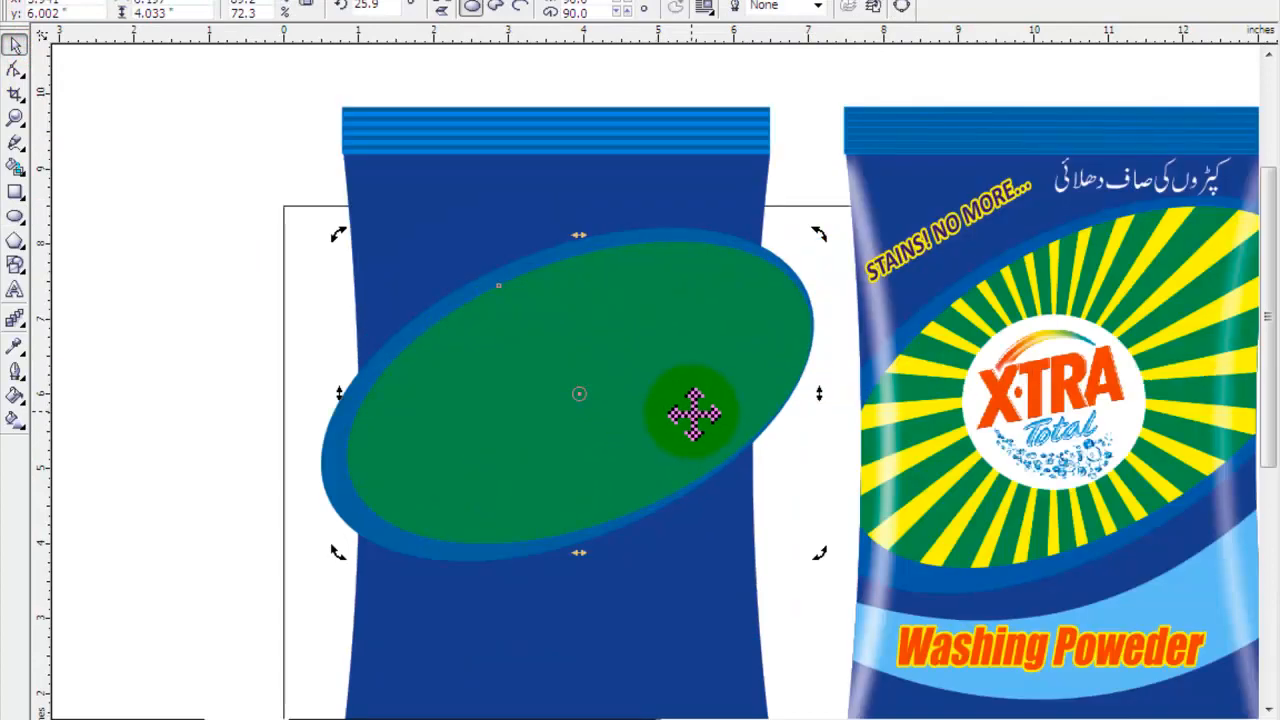
left_click(15, 241)
left_click_drag(188, 197, 212, 322)
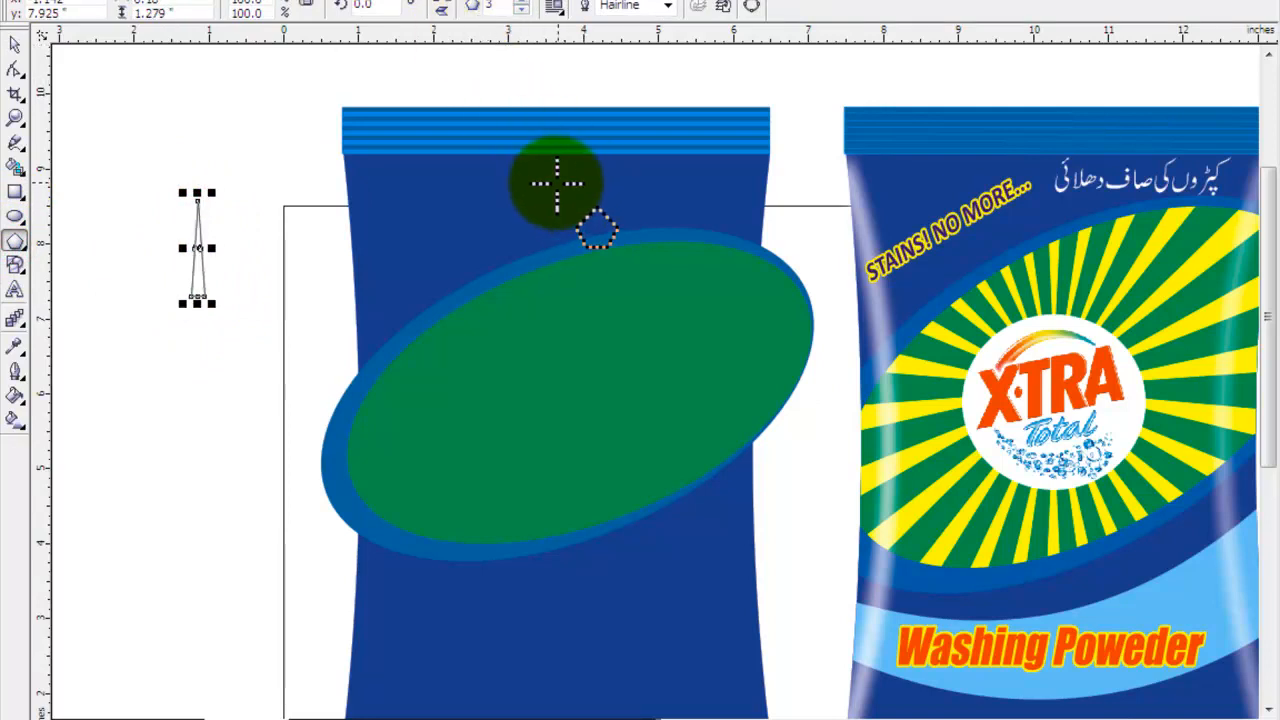
left_click_drag(203, 298, 303, 94)
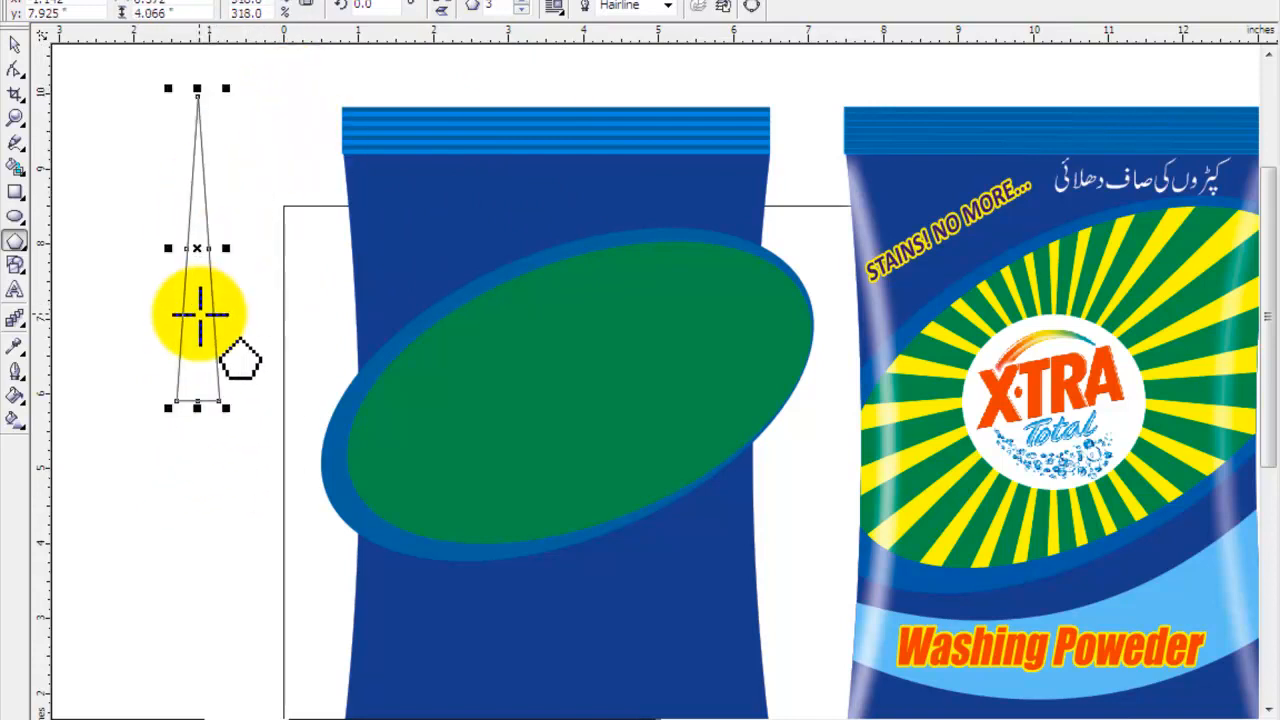
left_click(14, 44)
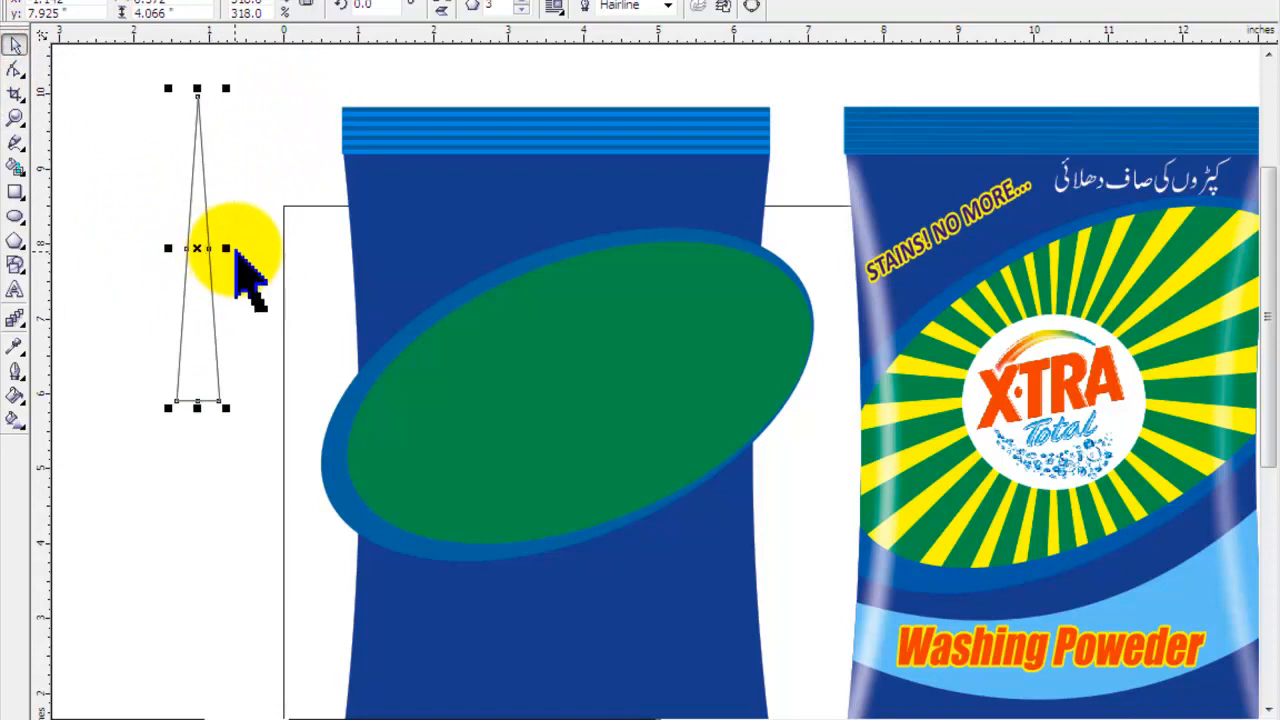
left_click_drag(229, 248, 218, 250)
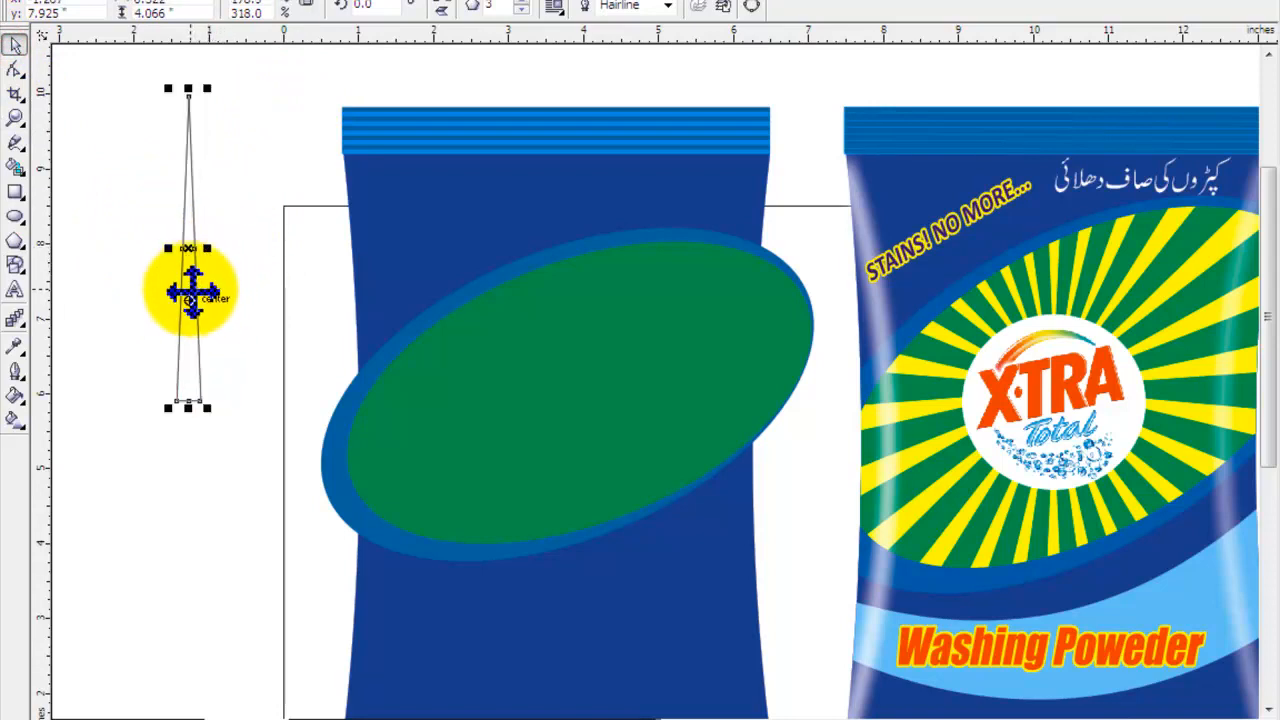
Step: Place the triangle point-down over the pouch's upper middle and shrink it to about 0.17 by 2.17 in
left_click_drag(188, 290, 545, 292)
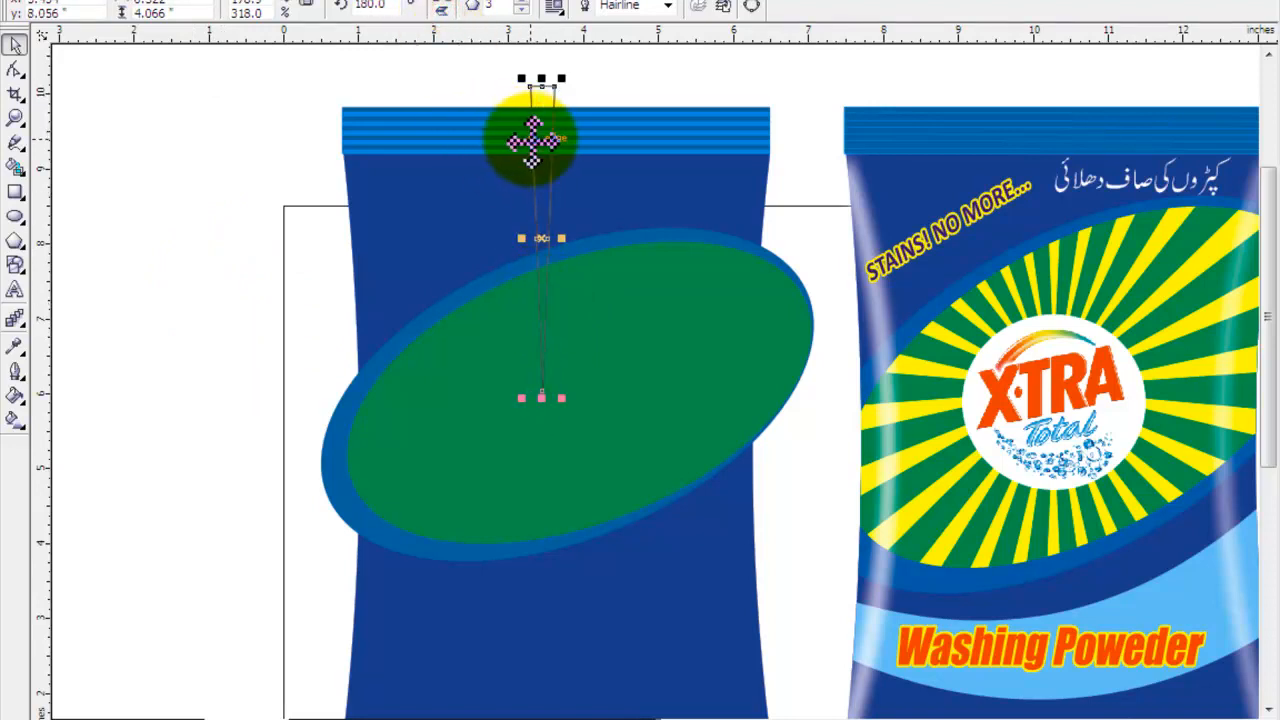
left_click_drag(551, 86, 561, 176)
left_click_drag(537, 243, 537, 195)
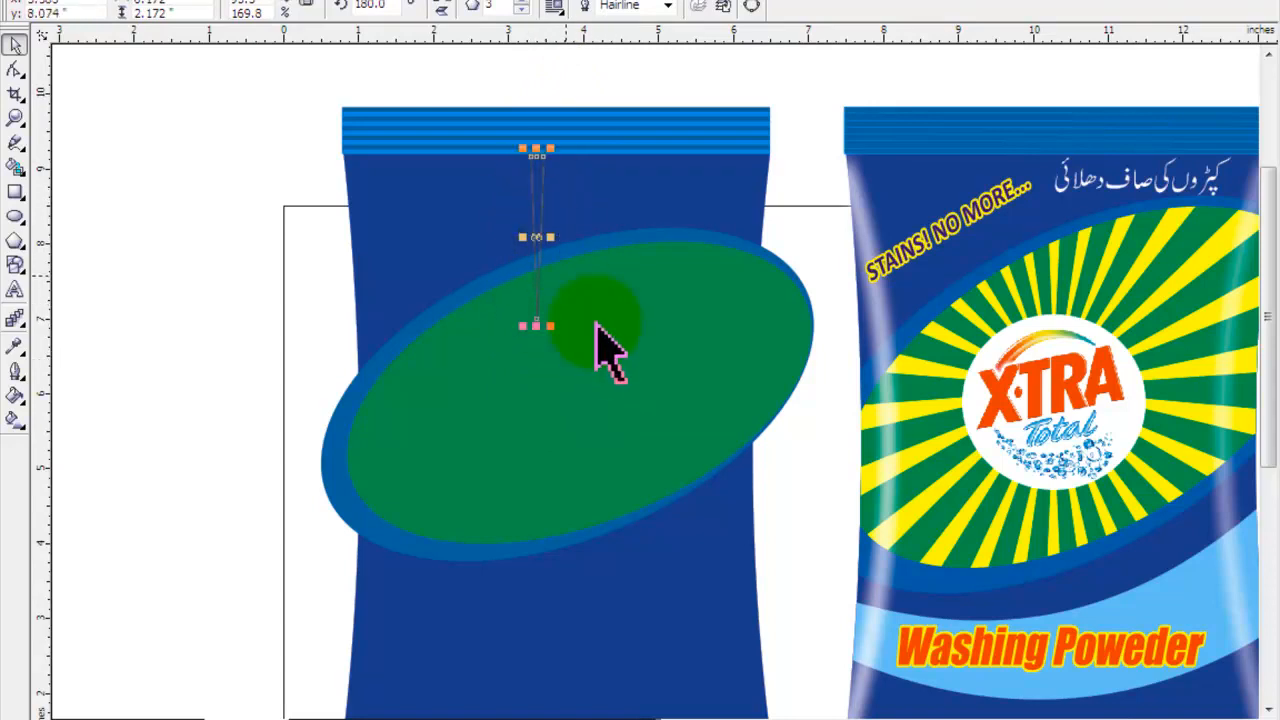
Step: Align the narrow triangle with the horizontal centre of the green ellipse
left_click(600, 337)
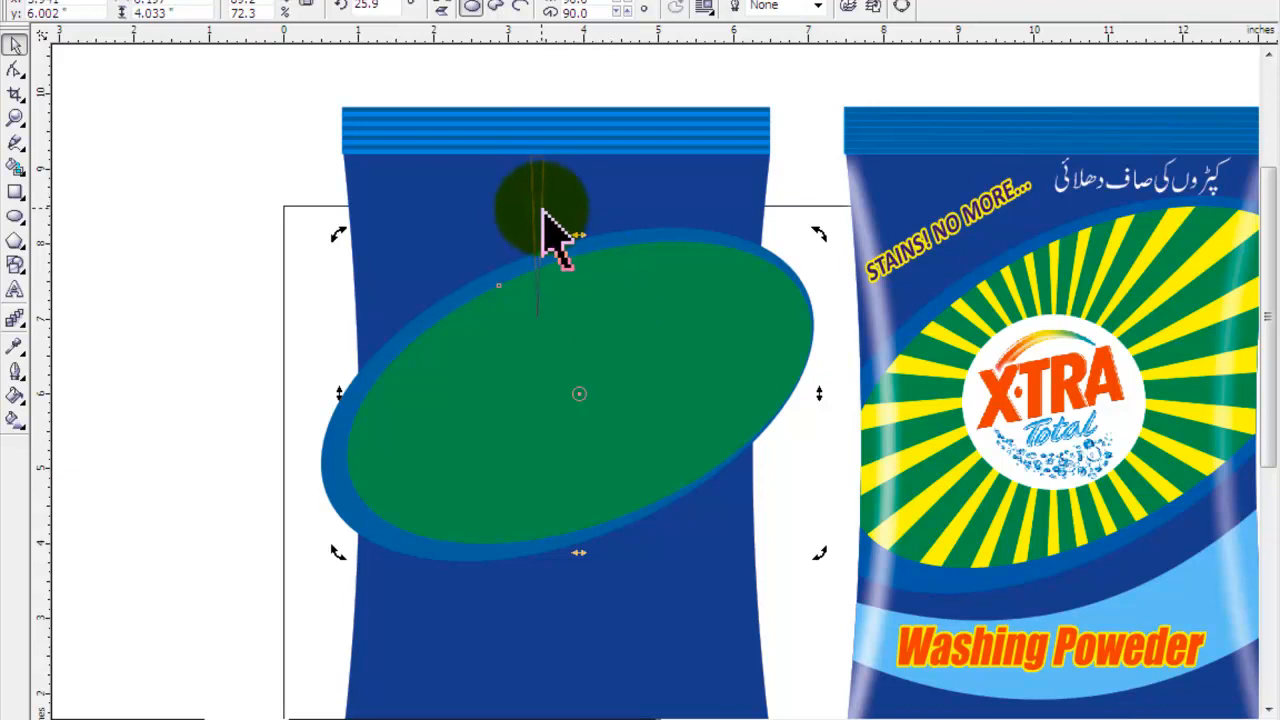
left_click(541, 208)
left_click(607, 335, "shift")
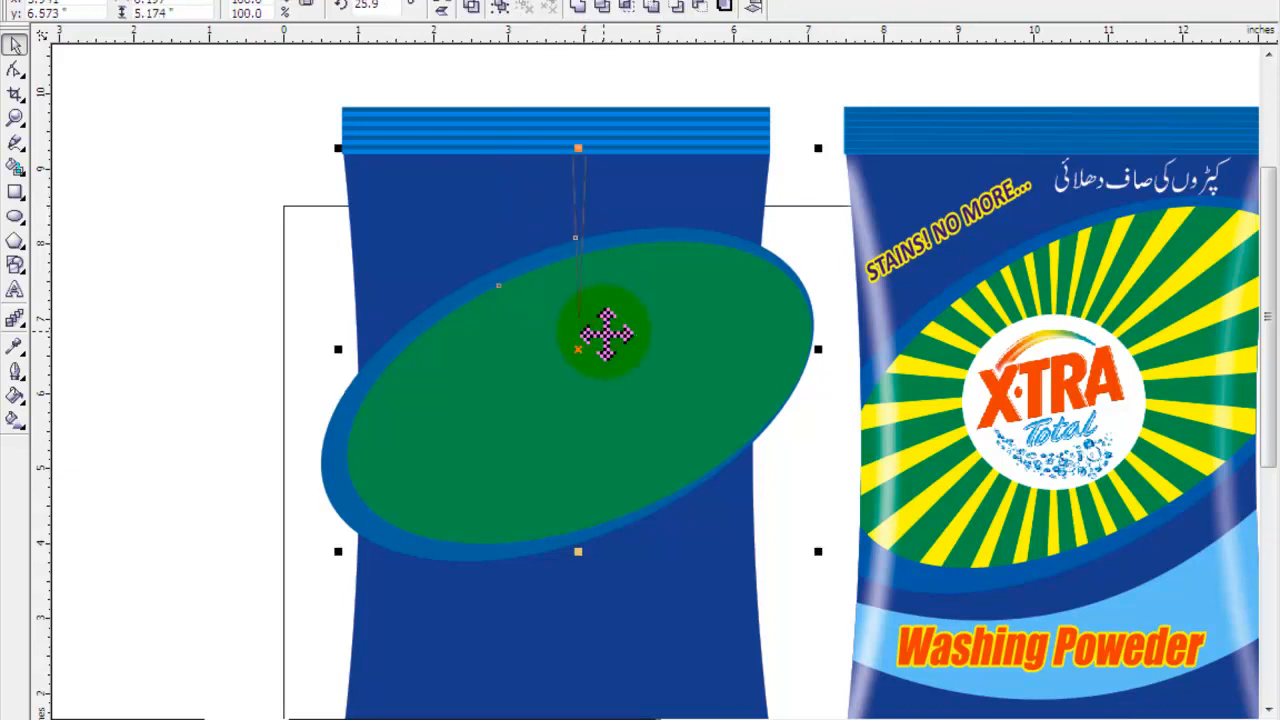
Step: Move the triangle's rotation centre to the middle of the green ellipse and try a copy rotated 15 degrees clockwise
left_click(186, 262)
left_click(582, 238)
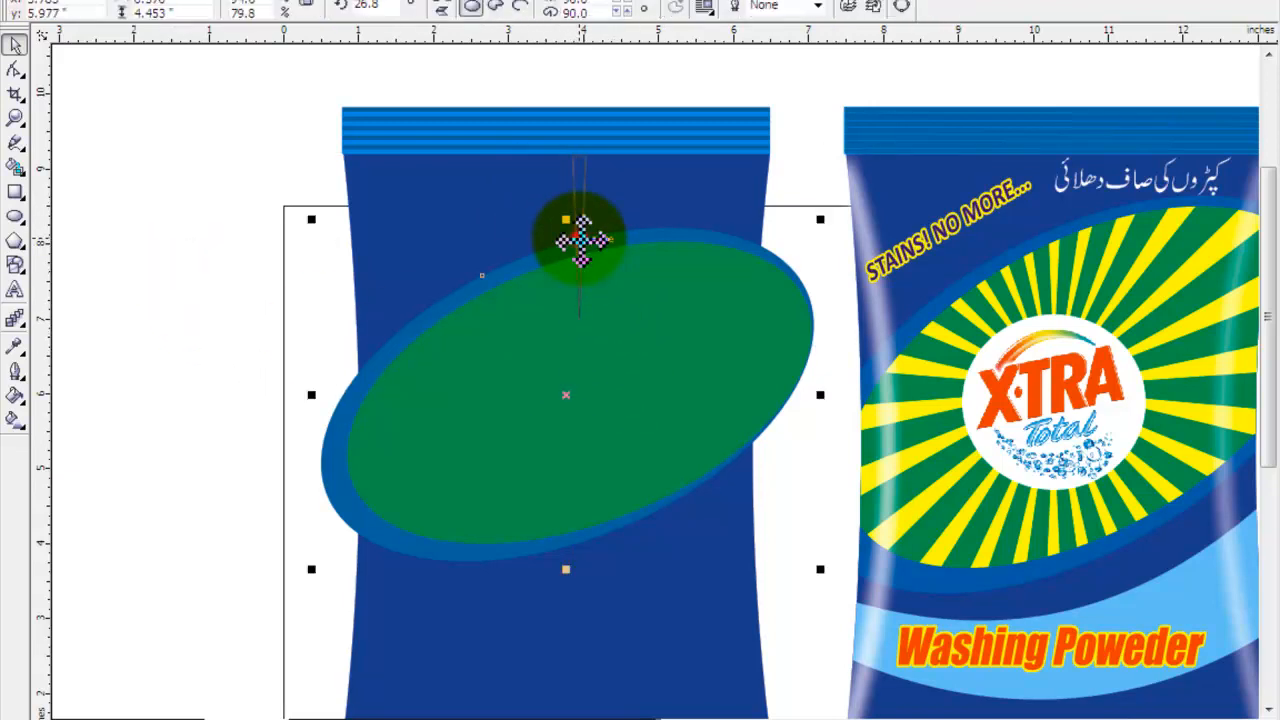
left_click(582, 195)
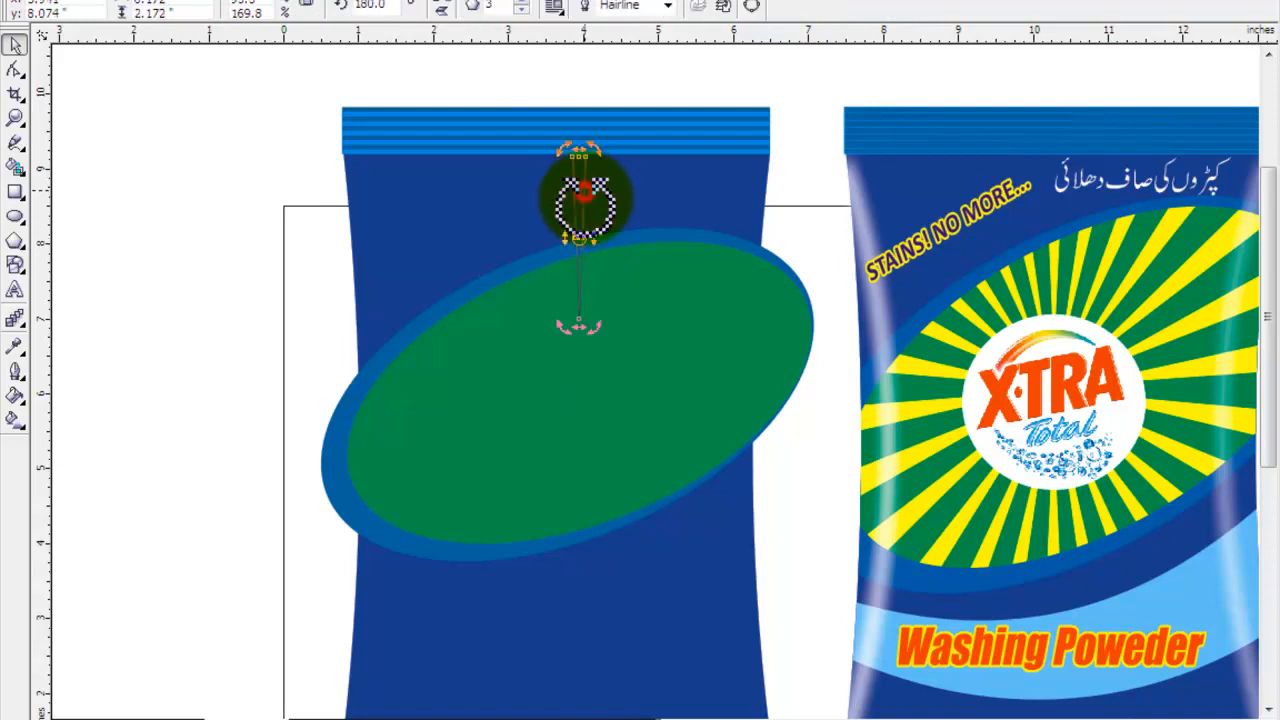
left_click_drag(580, 238, 576, 360)
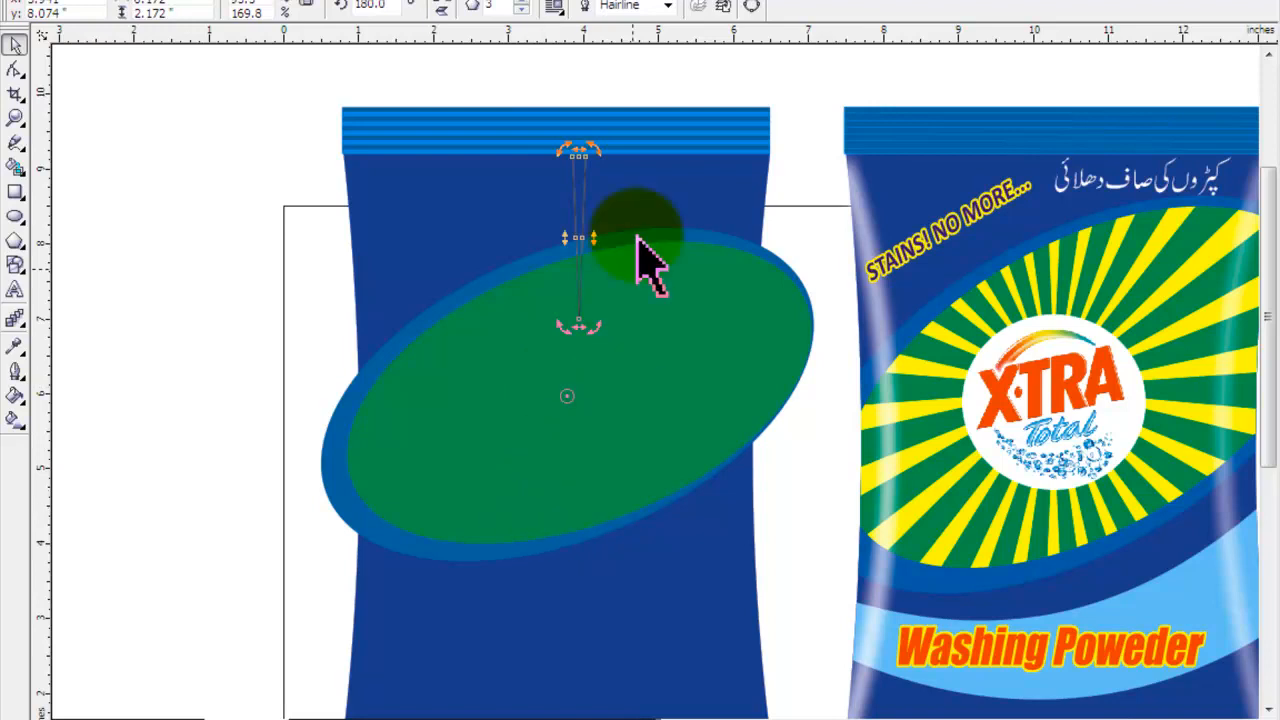
left_click_drag(596, 148, 657, 200)
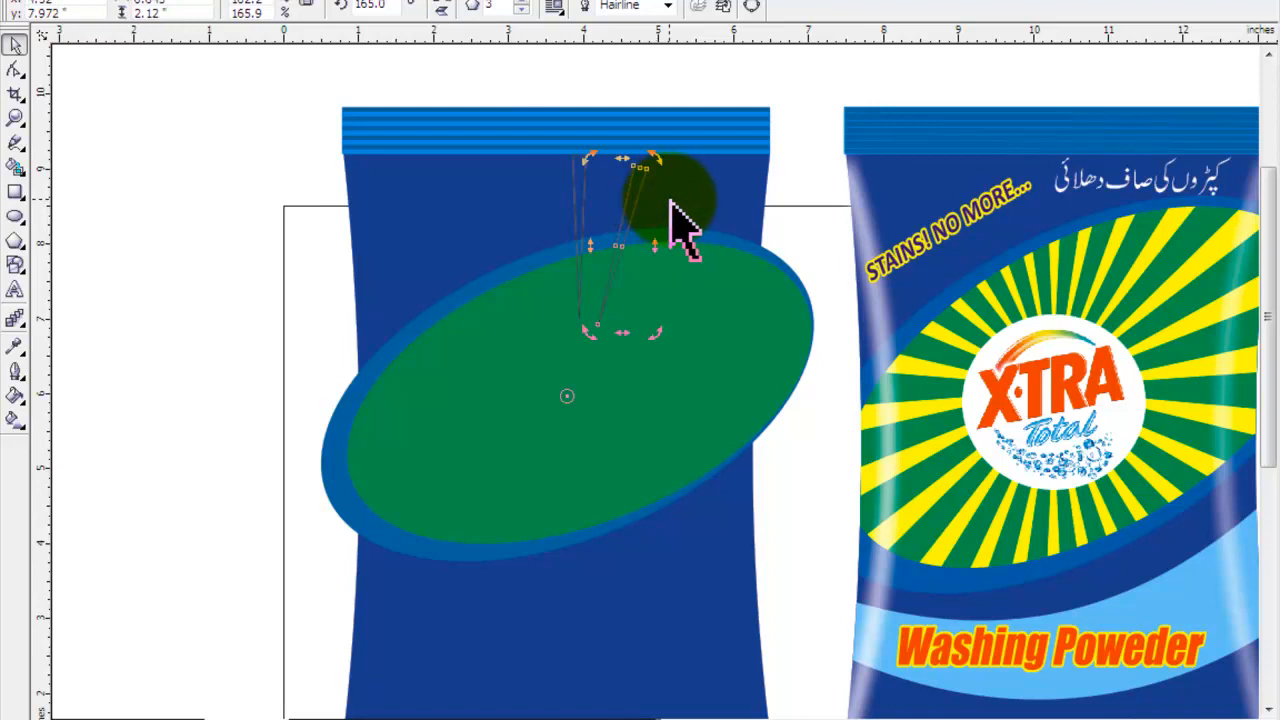
key("Escape")
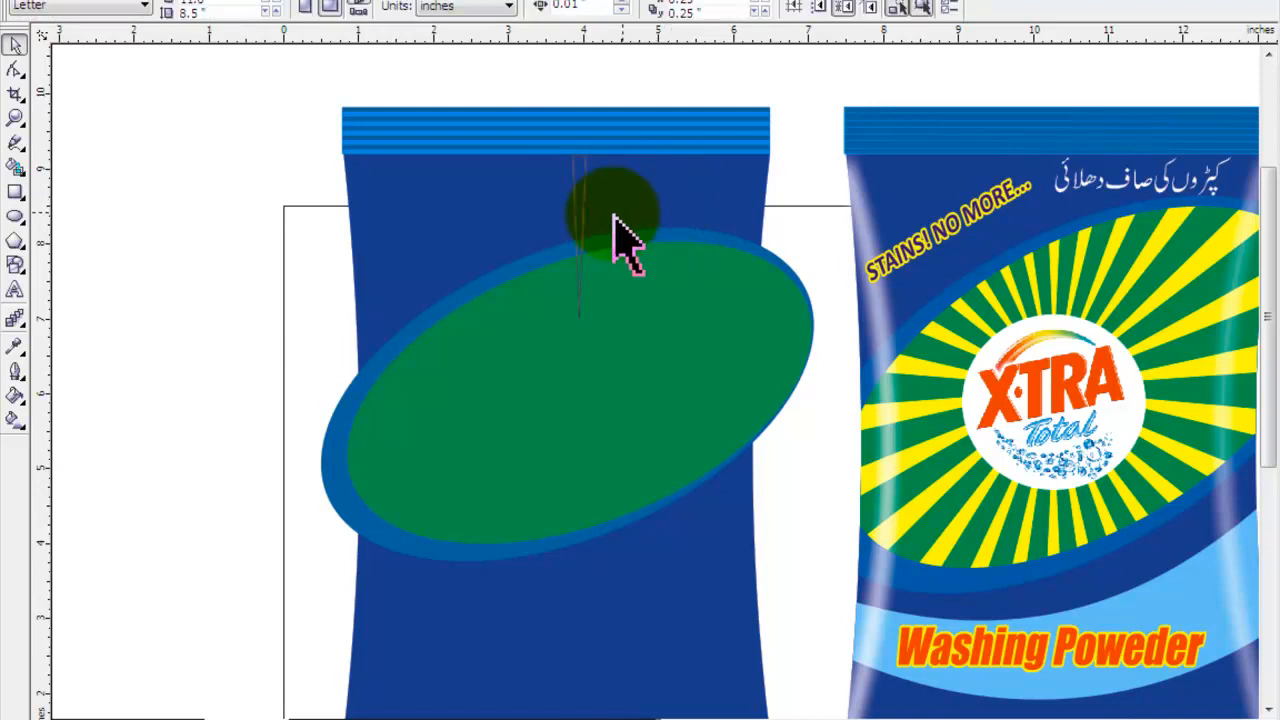
Step: Fill the triangle yellow without an outline and enlarge it to about 0.26 by 3.24 in
left_click(578, 185)
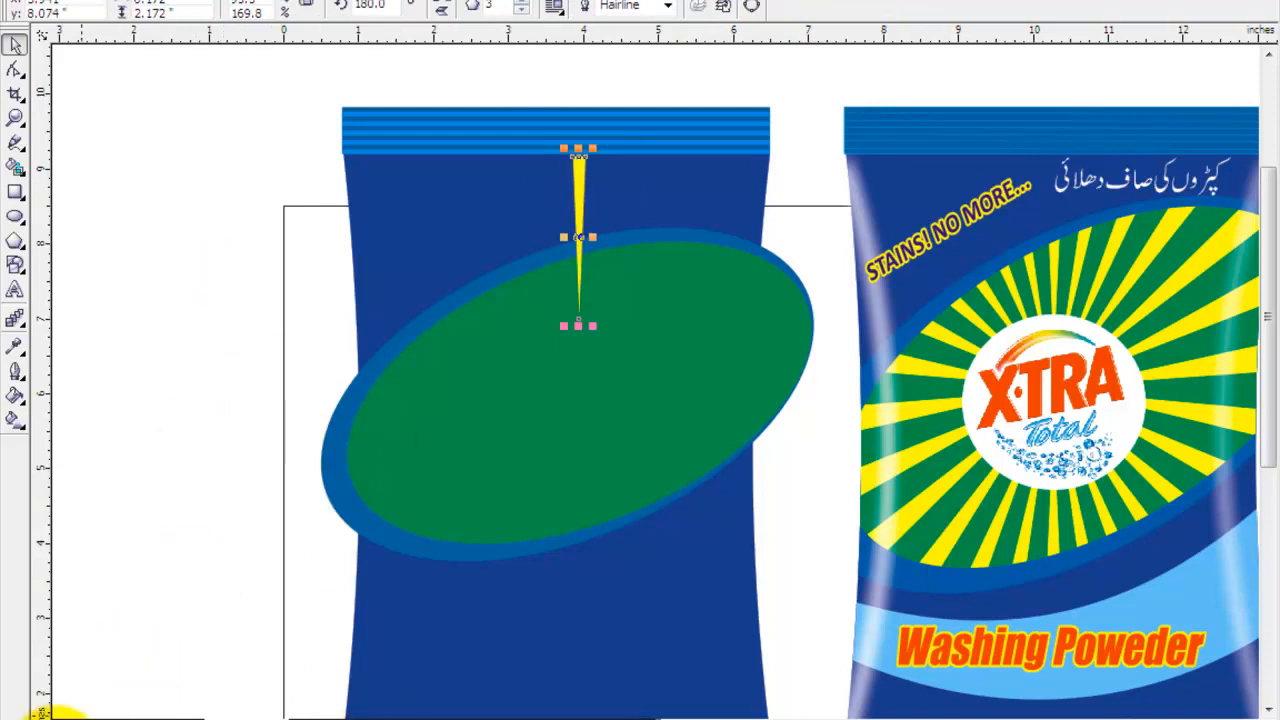
left_click(160, 365)
left_click(580, 180)
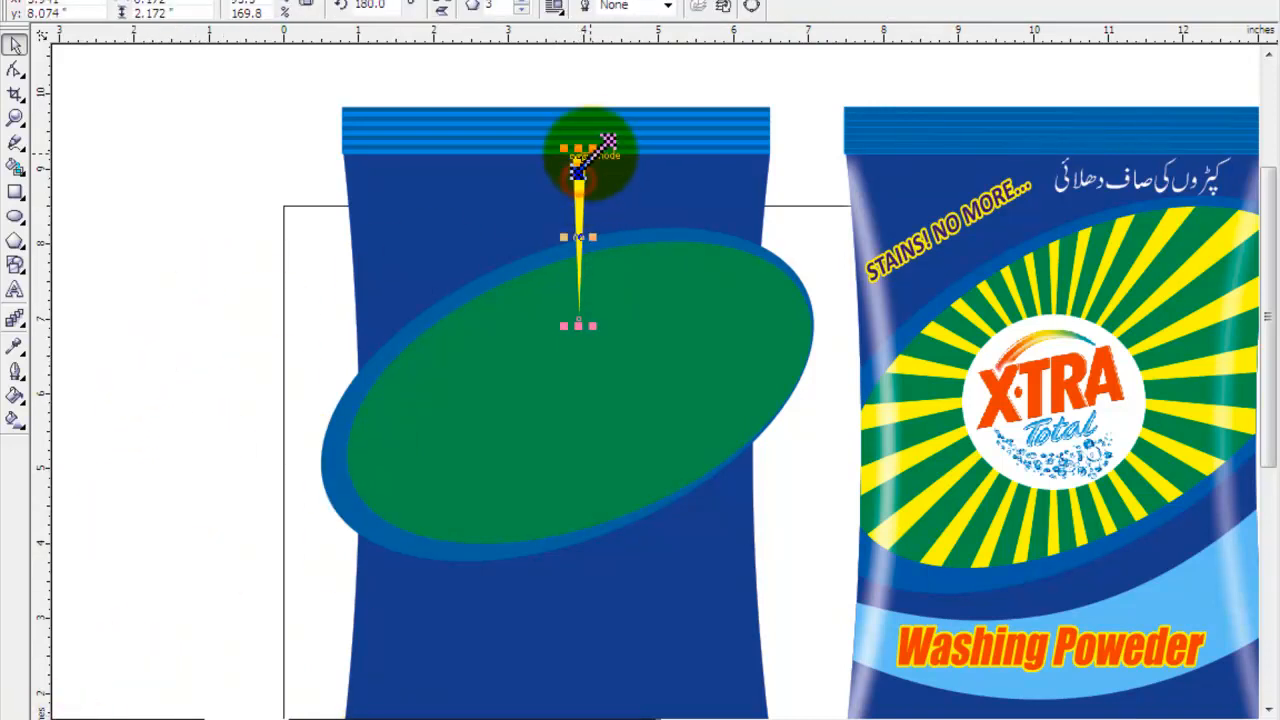
left_click_drag(596, 148, 660, 140)
Step: Try rotating the yellow ray 15 degrees clockwise about its offset centre, undo the rotation and reselect the ray
left_click(588, 195)
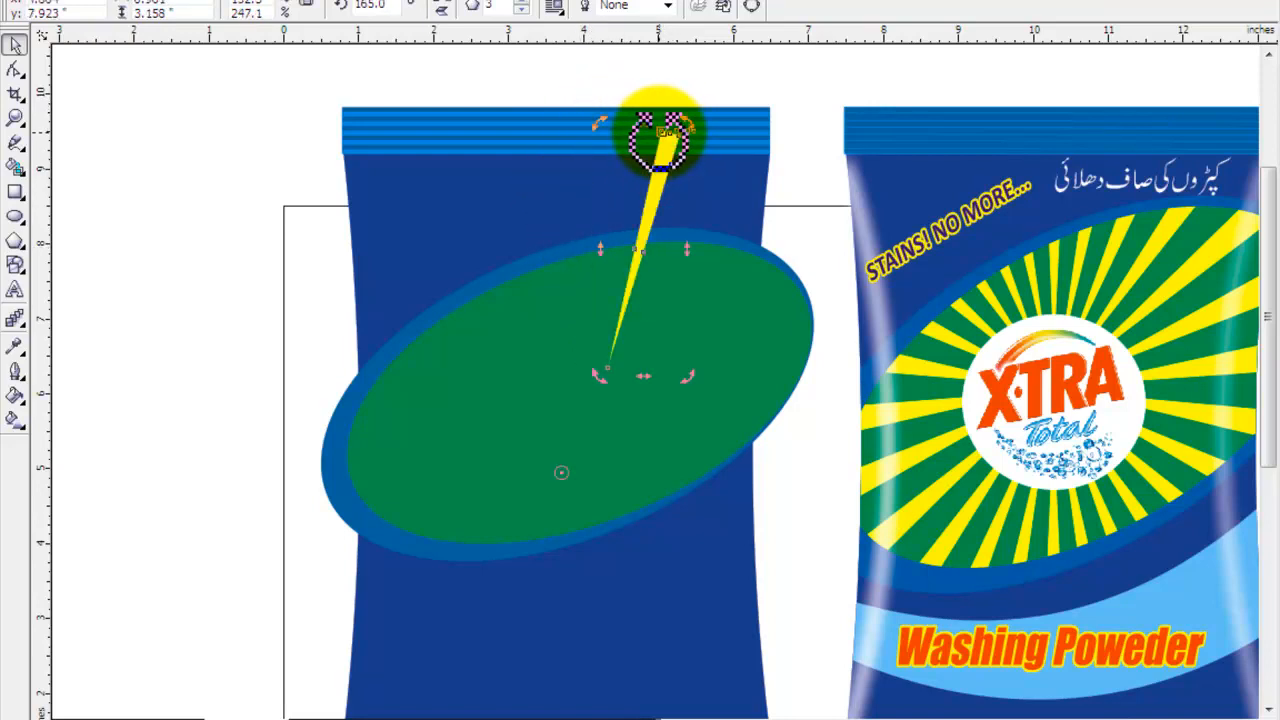
key("ctrl+z")
left_click(221, 212)
left_click(581, 167)
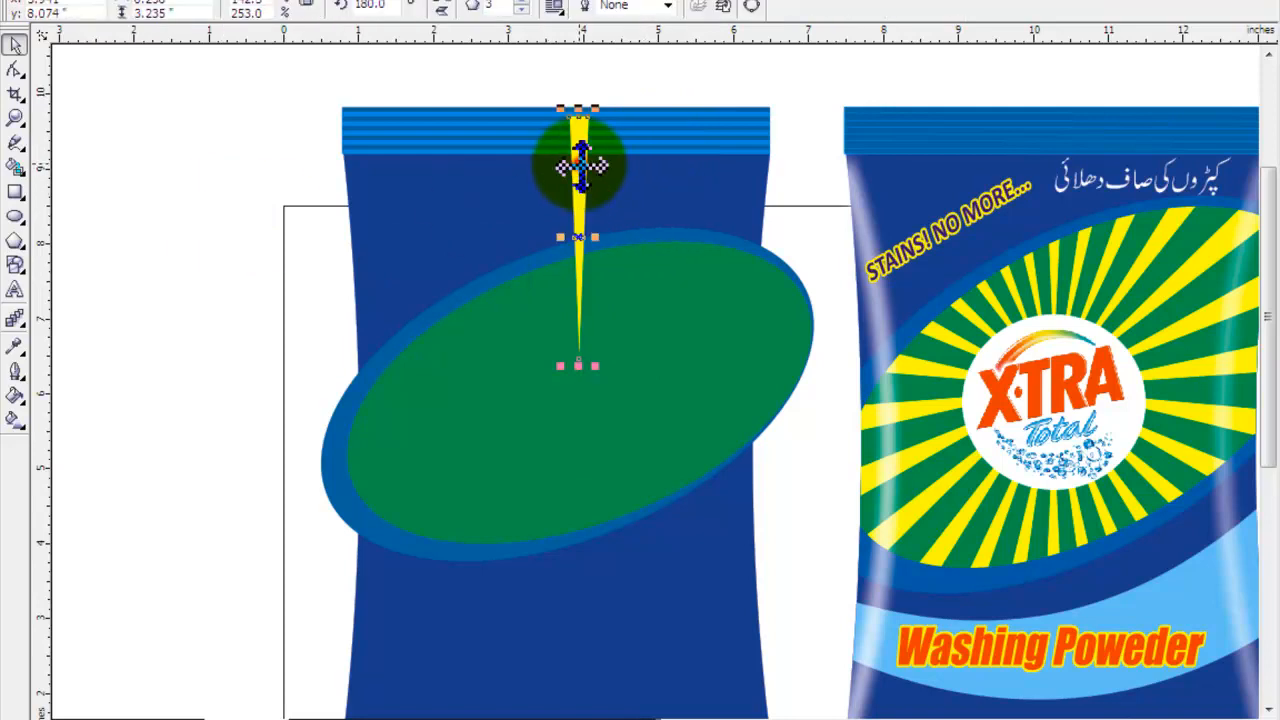
Step: Move the yellow ray off the pouch into the empty area beside it
left_click(581, 167)
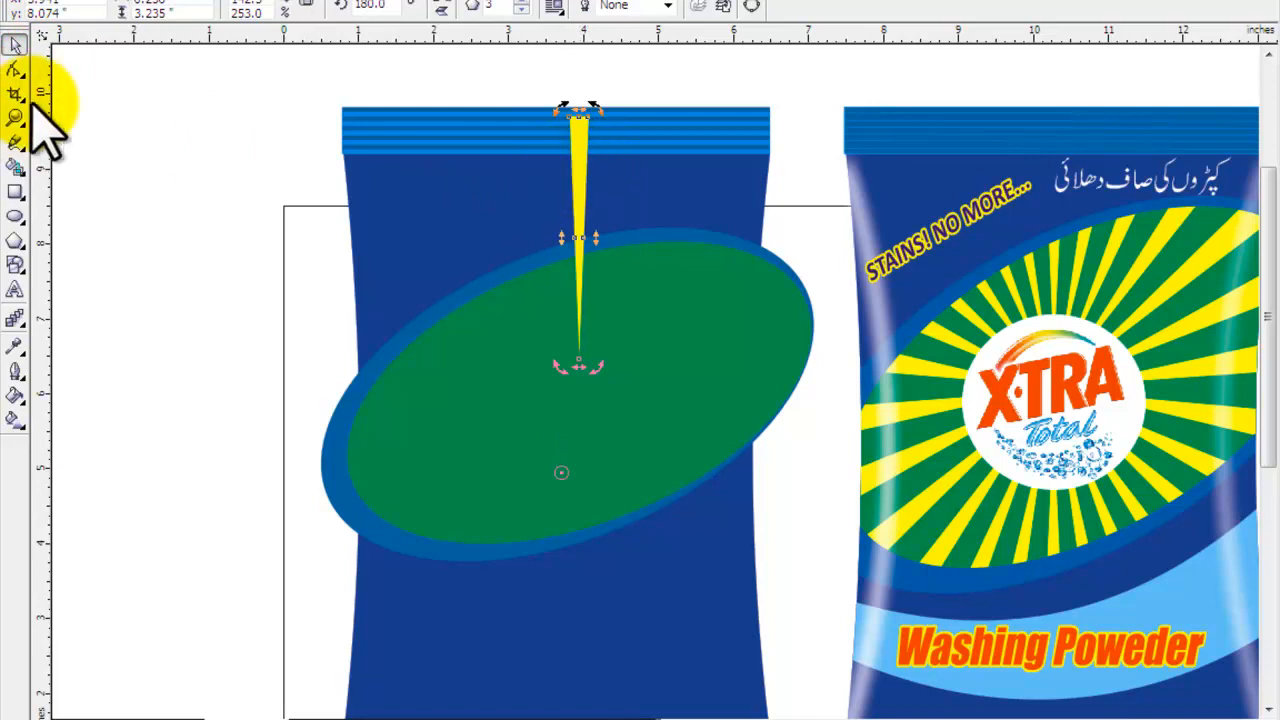
left_click(257, 243)
left_click_drag(590, 200, 161, 199)
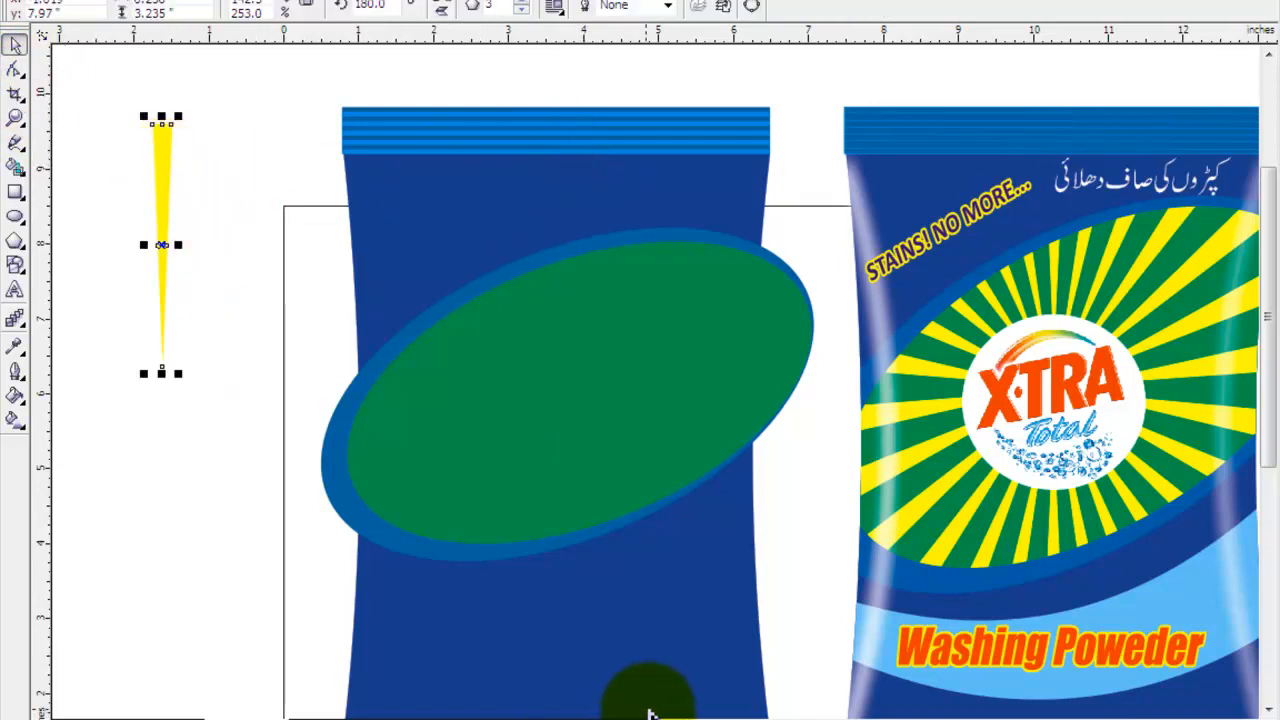
Step: Draw a small ellipse about 0.47 by 0.55 in next to the ray and centre it horizontally on the ray
scroll(670, 705, "left", 5)
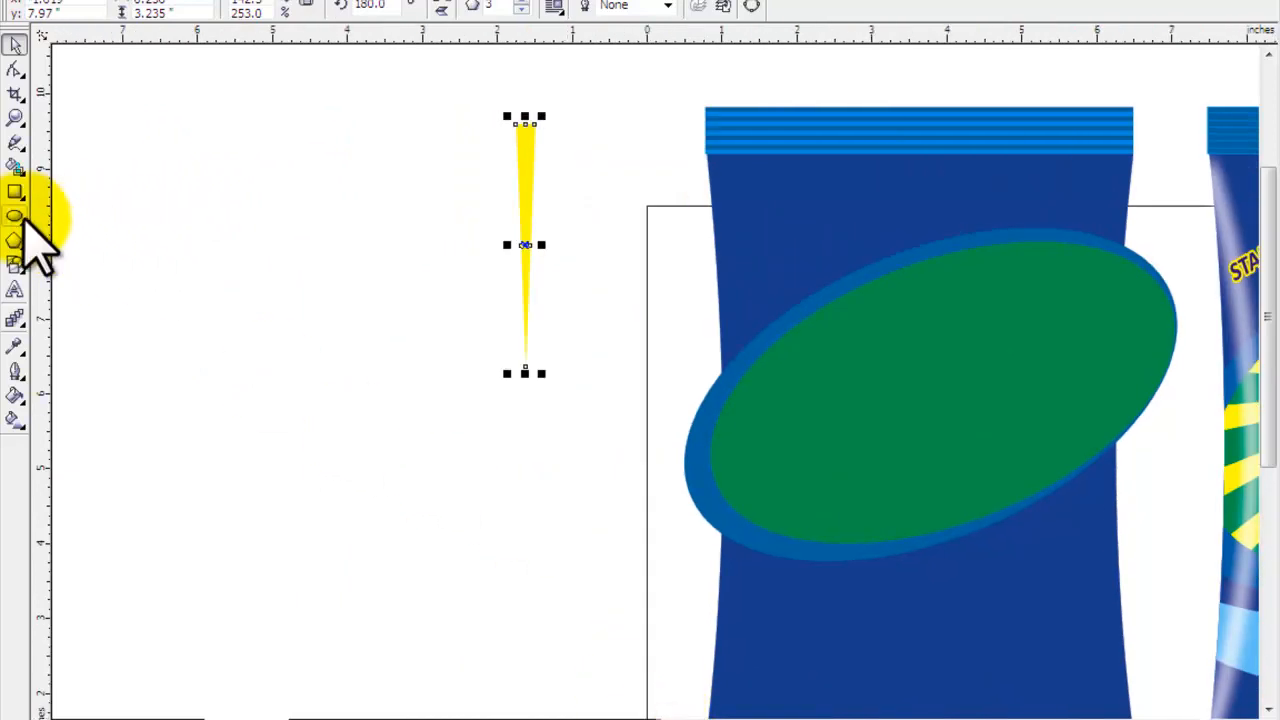
left_click(15, 215)
left_click_drag(412, 297, 462, 349)
left_click(15, 44)
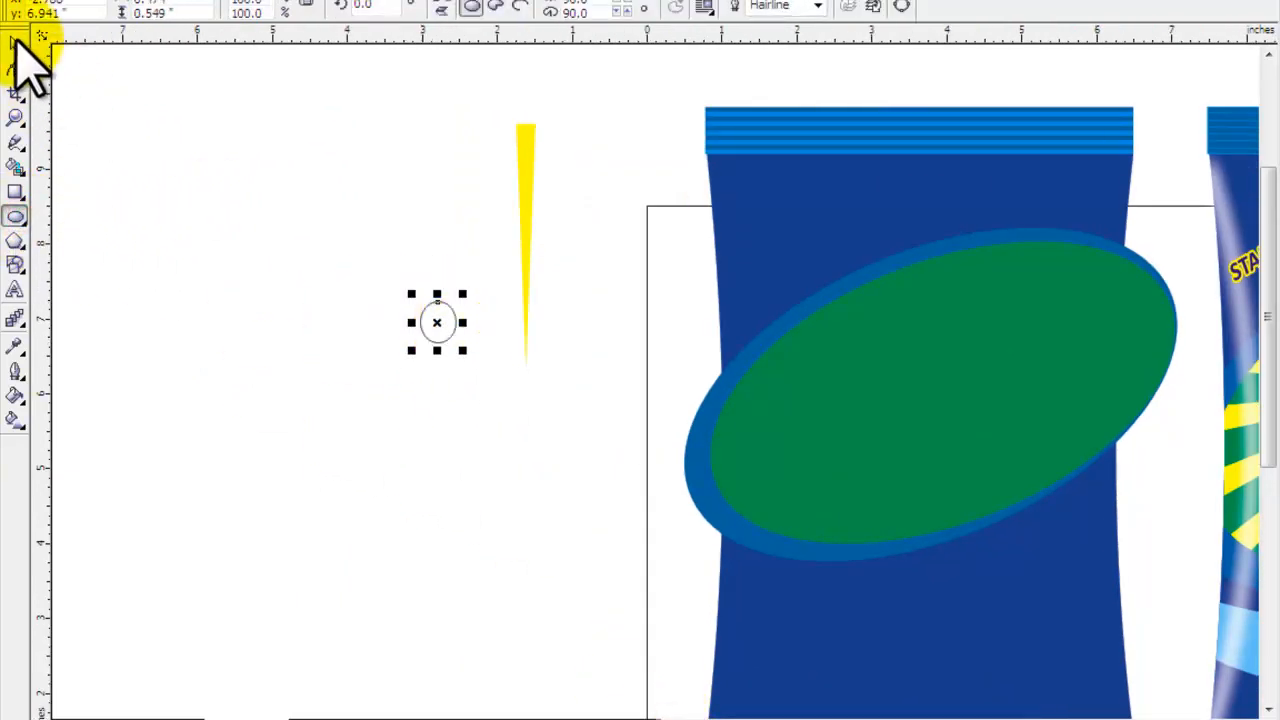
left_click(530, 260, "shift")
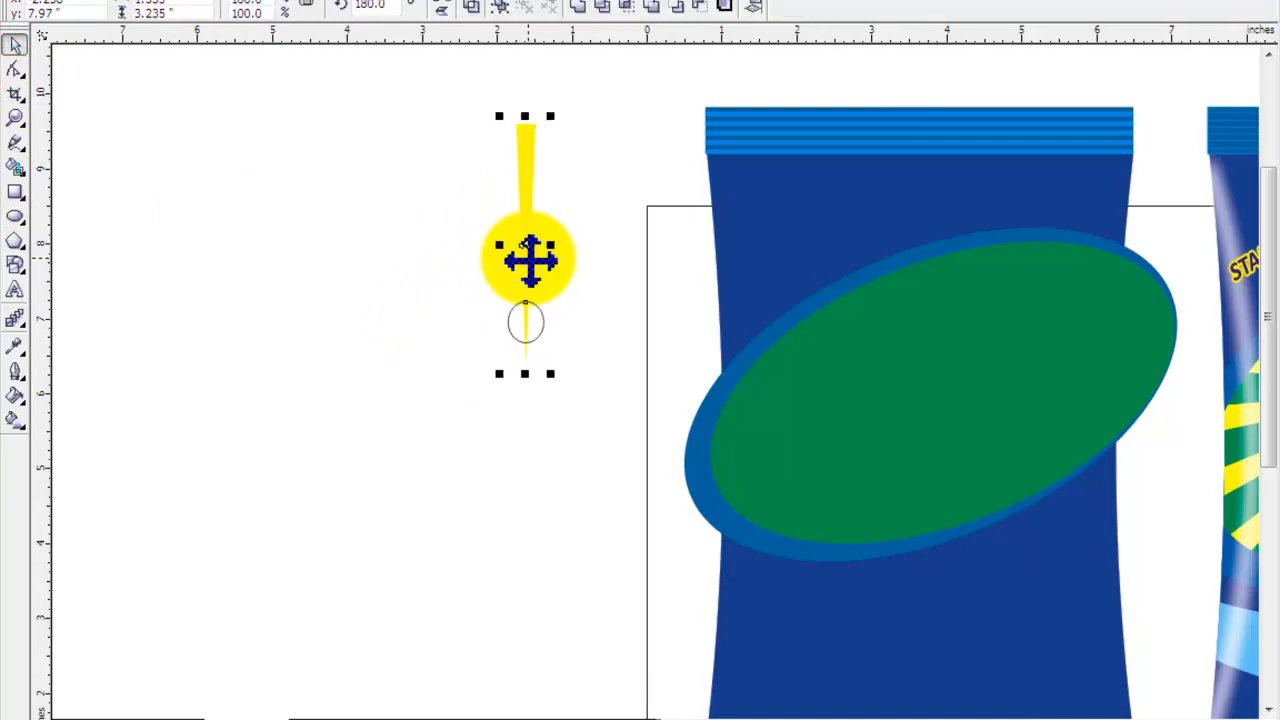
Step: Move the small ellipse straight down until its upper edge touches the ray's pointed tip
left_click(372, 324)
left_click(521, 325)
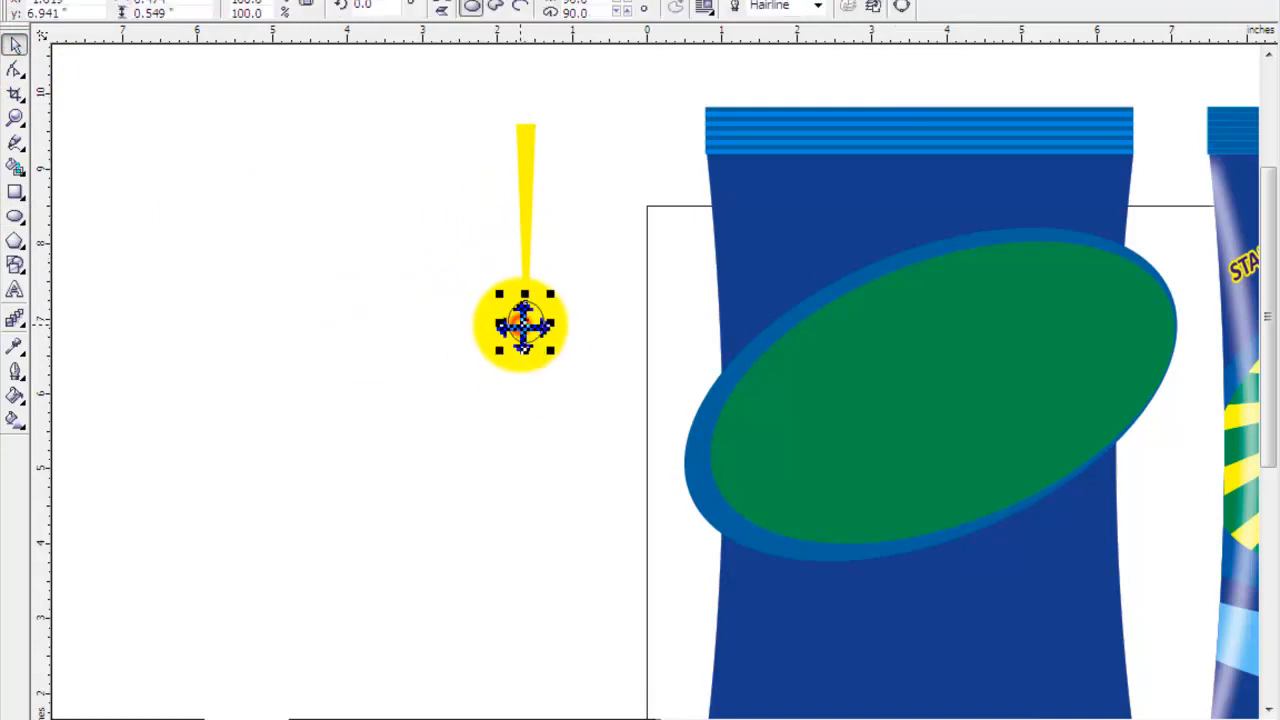
scroll(524, 343, "up", 1)
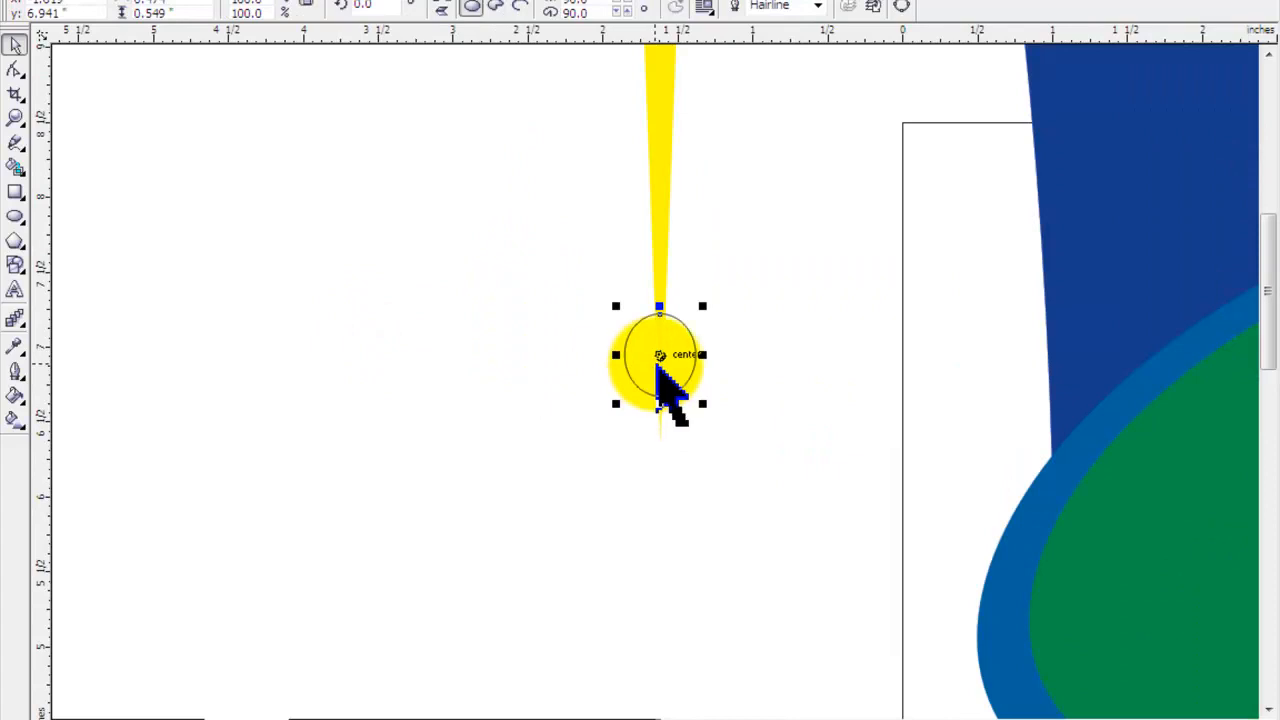
mouse_move(660, 354)
left_mouse_down()
mouse_move(668, 477)
mouse_move(677, 357)
mouse_move(660, 337)
left_mouse_up()
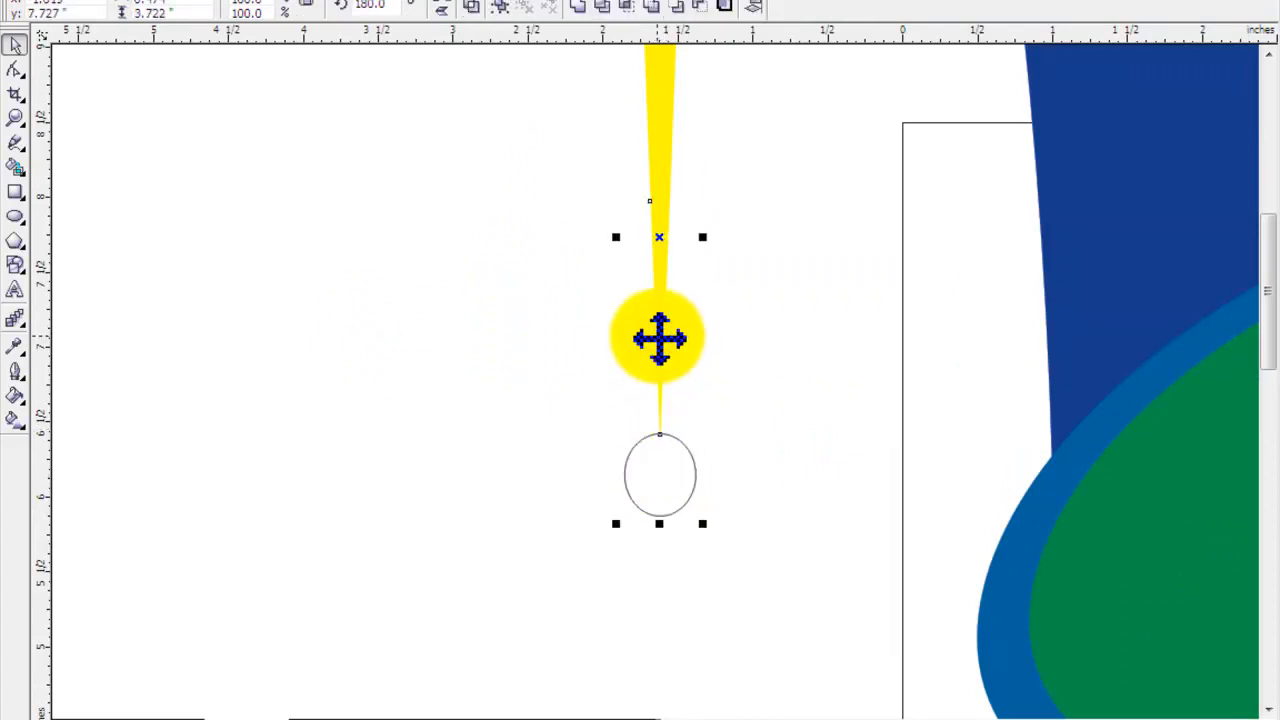
Step: Move the yellow ray's rotation centre to the middle of the small ellipse
left_click(508, 400)
left_click(664, 207)
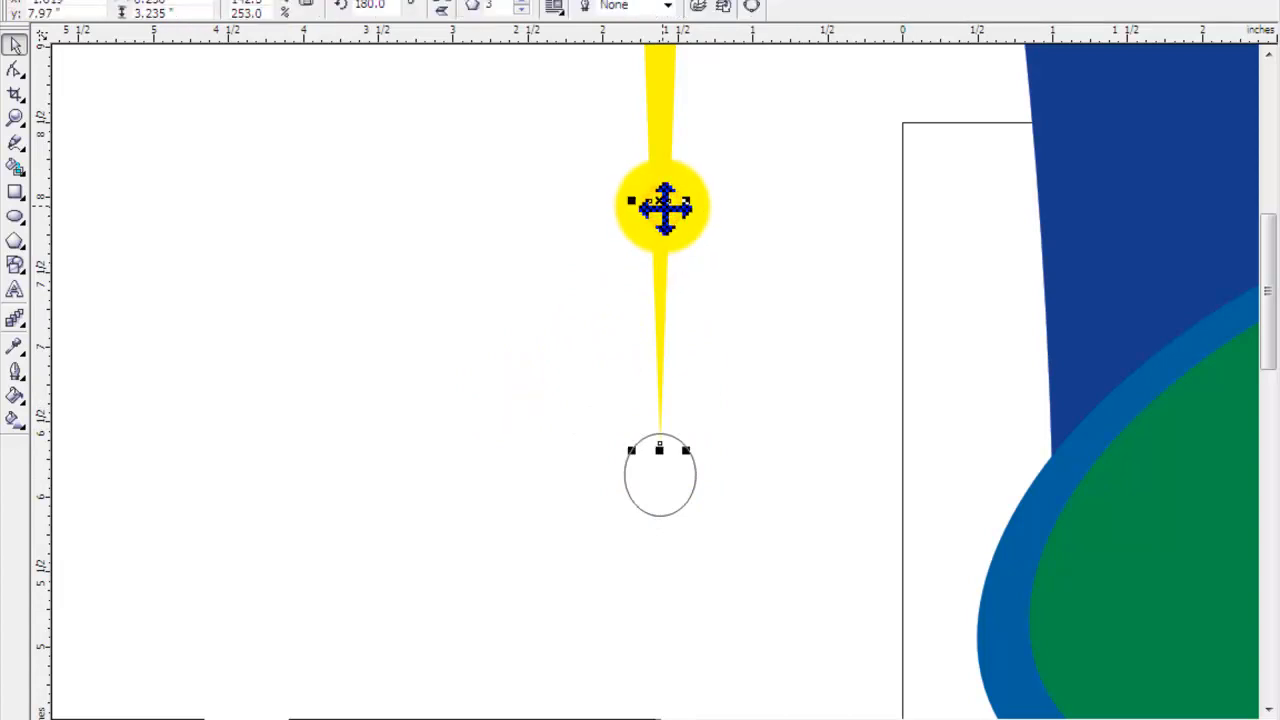
left_click_drag(624, 670, 660, 475)
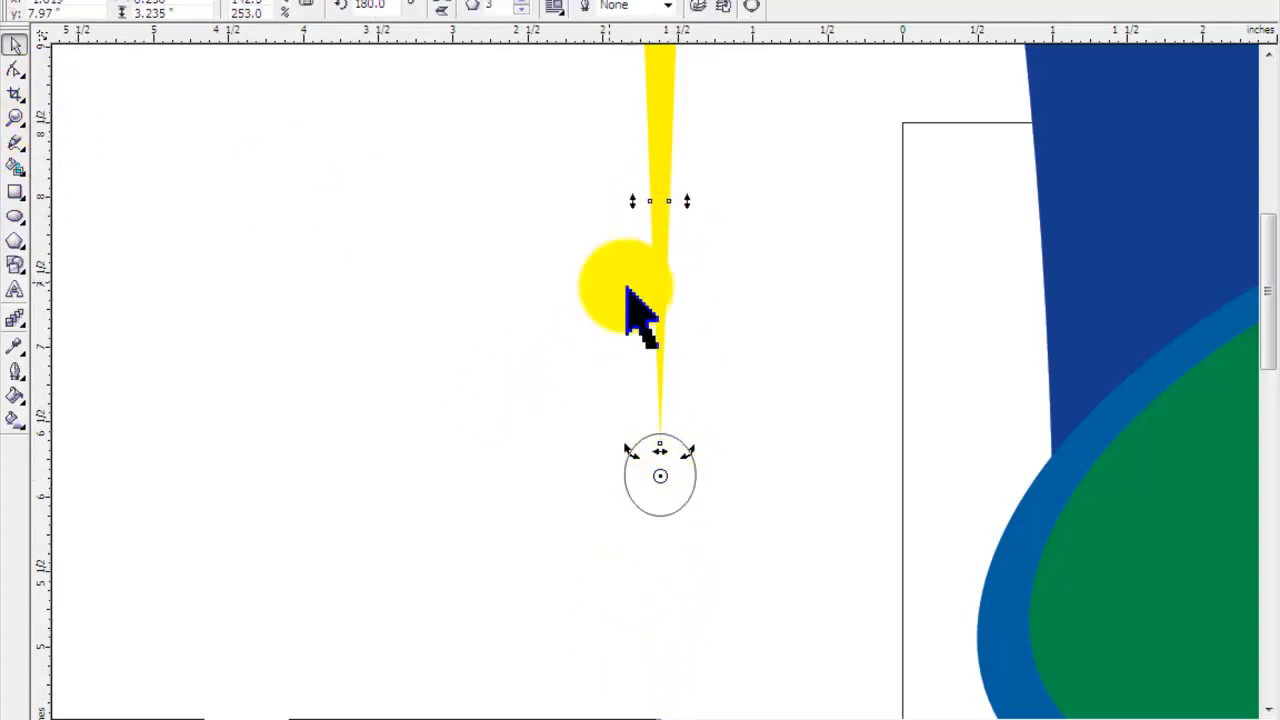
Step: Make a copy of the ray rotated 15 degrees clockwise and repeat it around the full circle to form a sunburst
scroll(650, 385, "down", 2)
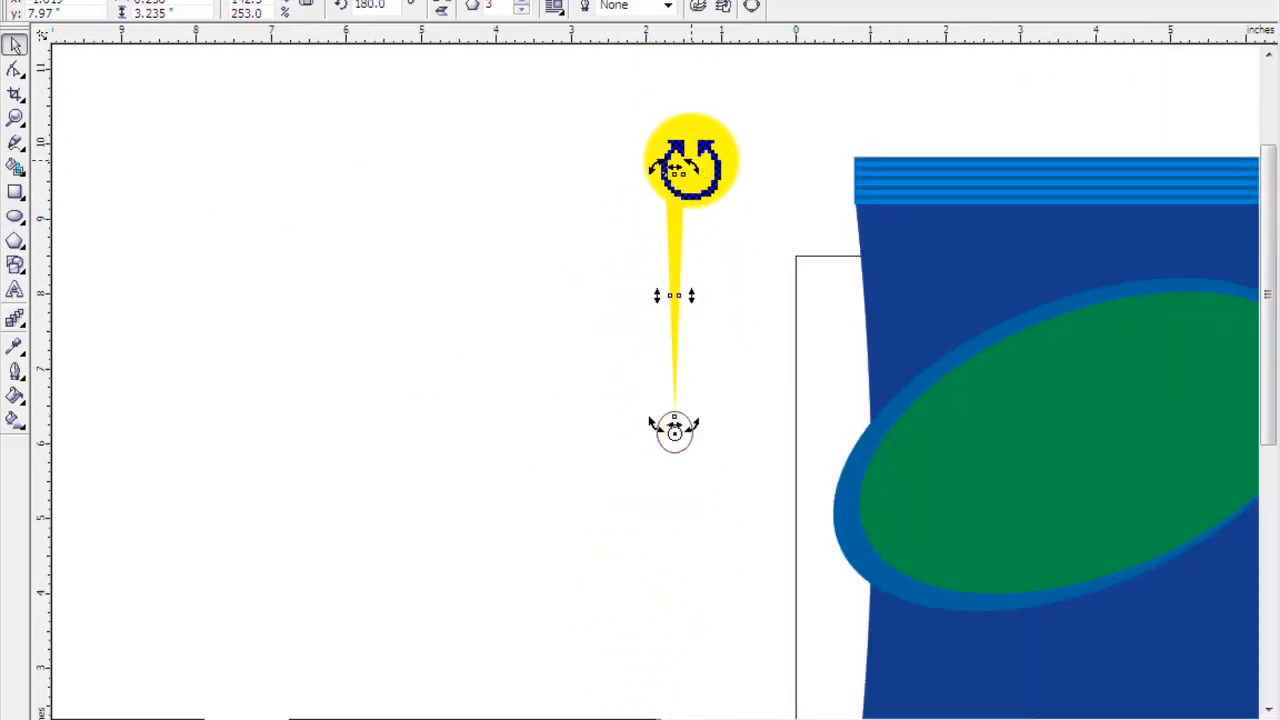
left_click_drag(690, 165, 733, 180)
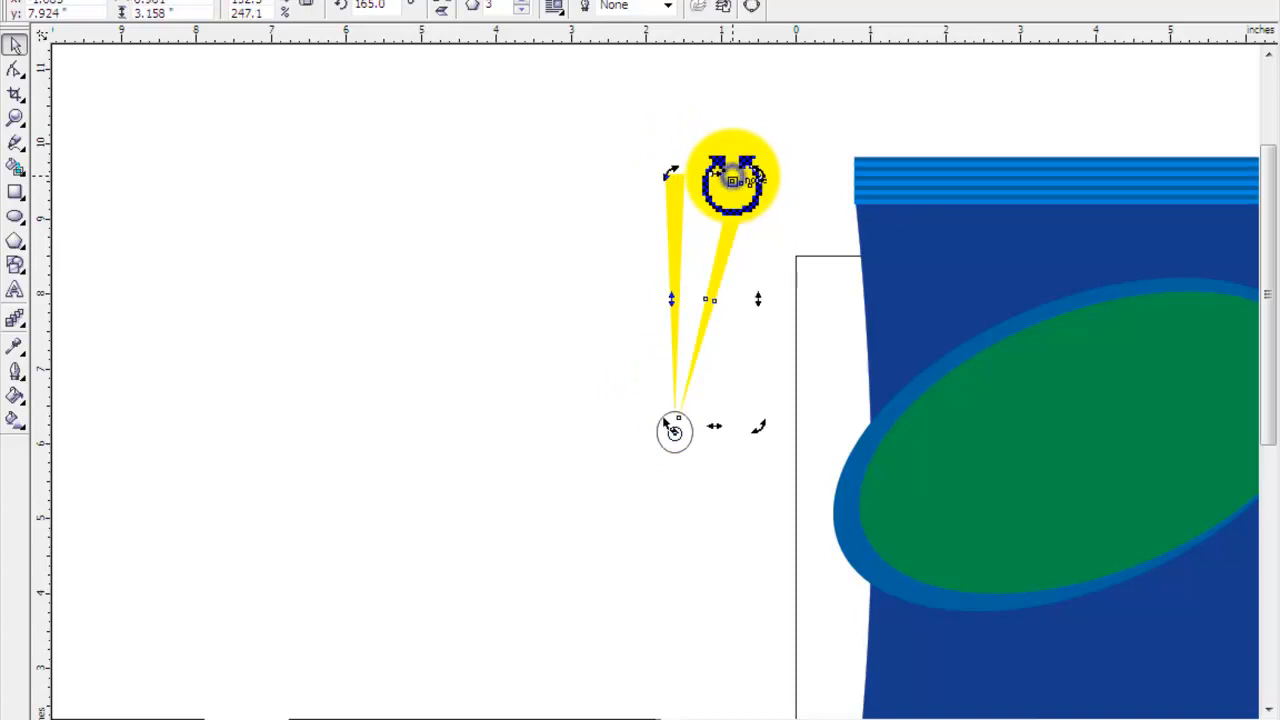
key("ctrl+r")
key("ctrl+r")
key("ctrl+r")
key("ctrl+r")
key("ctrl+r")
key("ctrl+r")
key("ctrl+r")
key("ctrl+r")
key("ctrl+r")
key("ctrl+r")
key("ctrl+r")
key("ctrl+r")
key("ctrl+r")
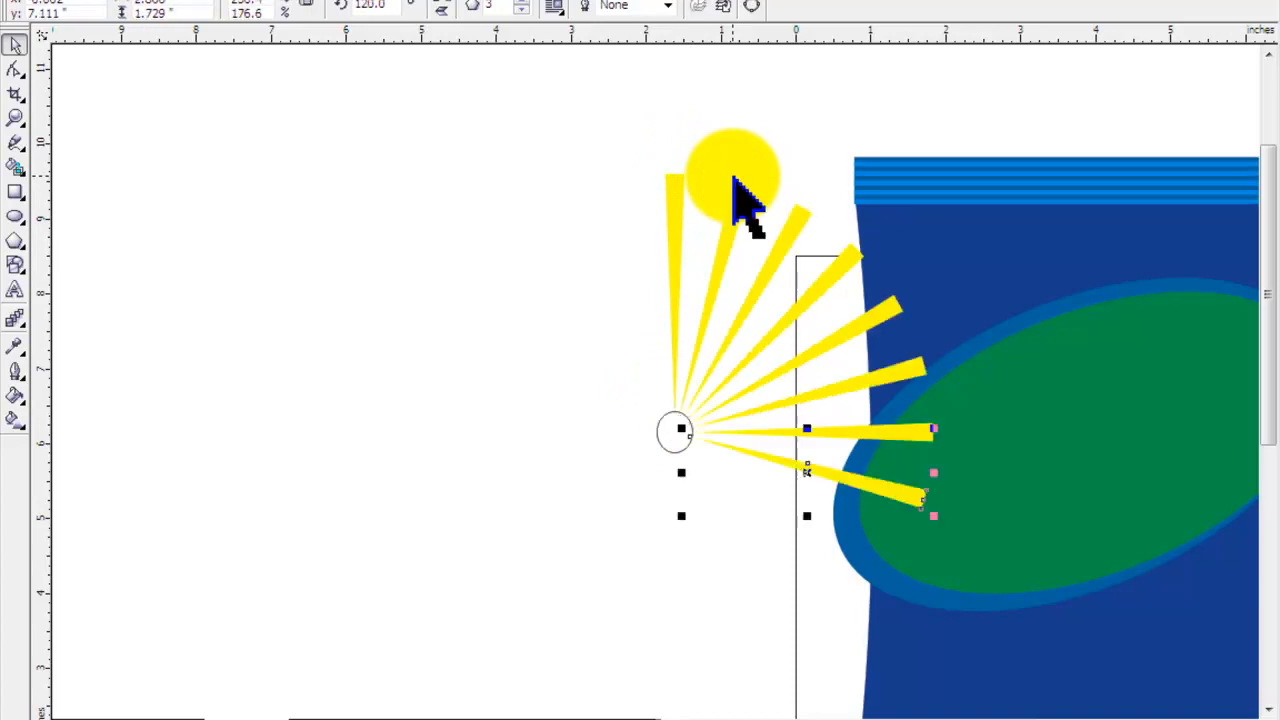
key("ctrl+r")
key("ctrl+r")
key("ctrl+r")
key("ctrl+r")
key("ctrl+r")
key("ctrl+r")
key("ctrl+r")
key("ctrl+r")
key("ctrl+r")
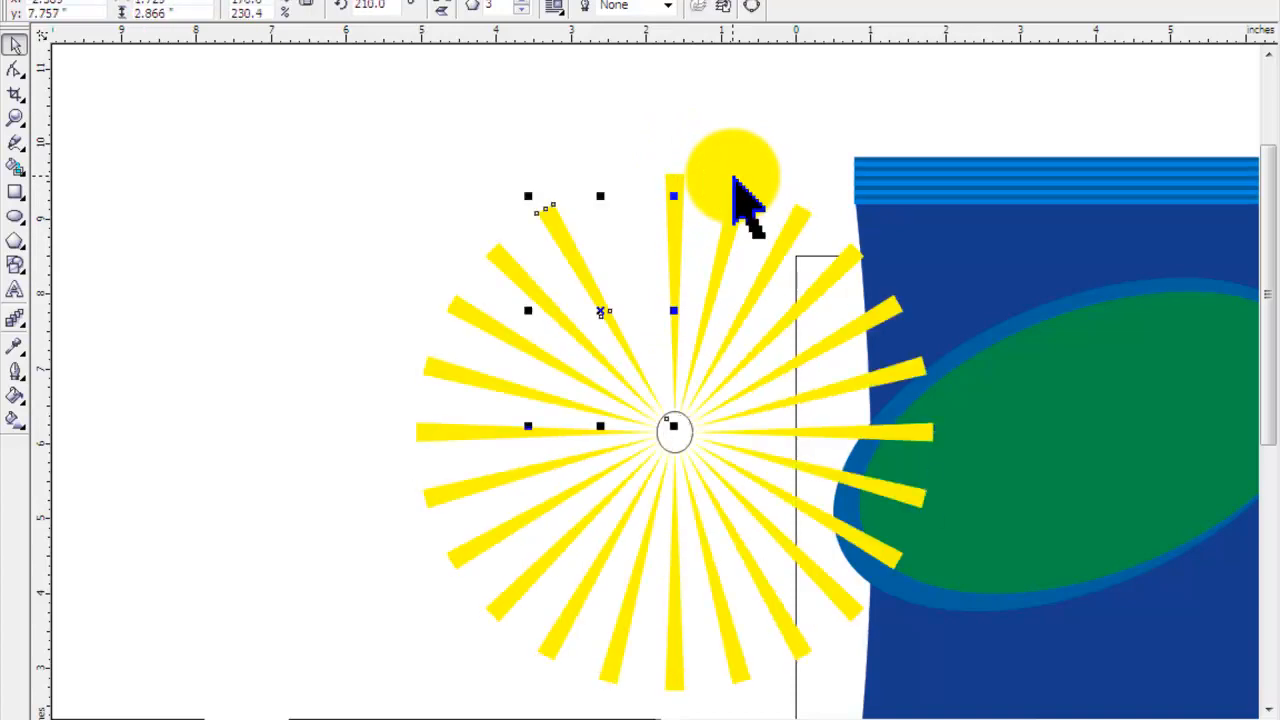
Step: Delete the small ellipse at the sunburst's centre and group all the yellow rays
scroll(620, 525, "down", 1)
left_click(455, 525)
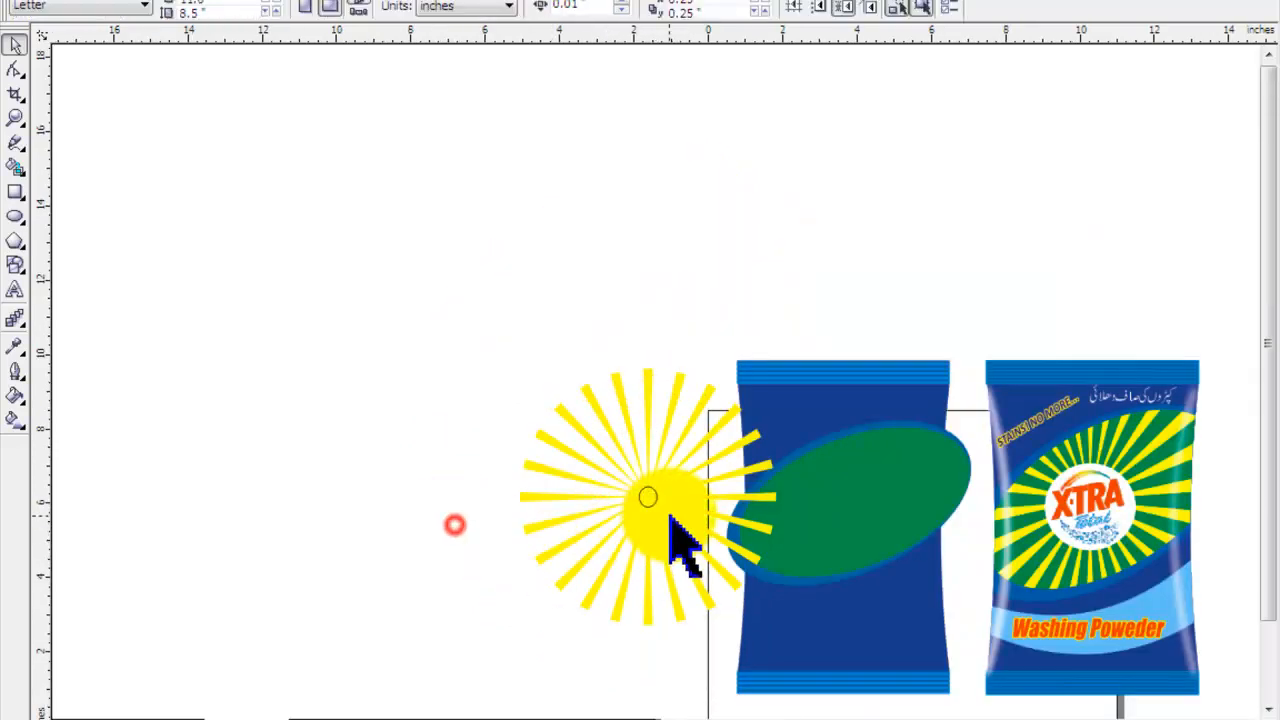
left_click(648, 497)
left_click_drag(655, 497, 808, 690)
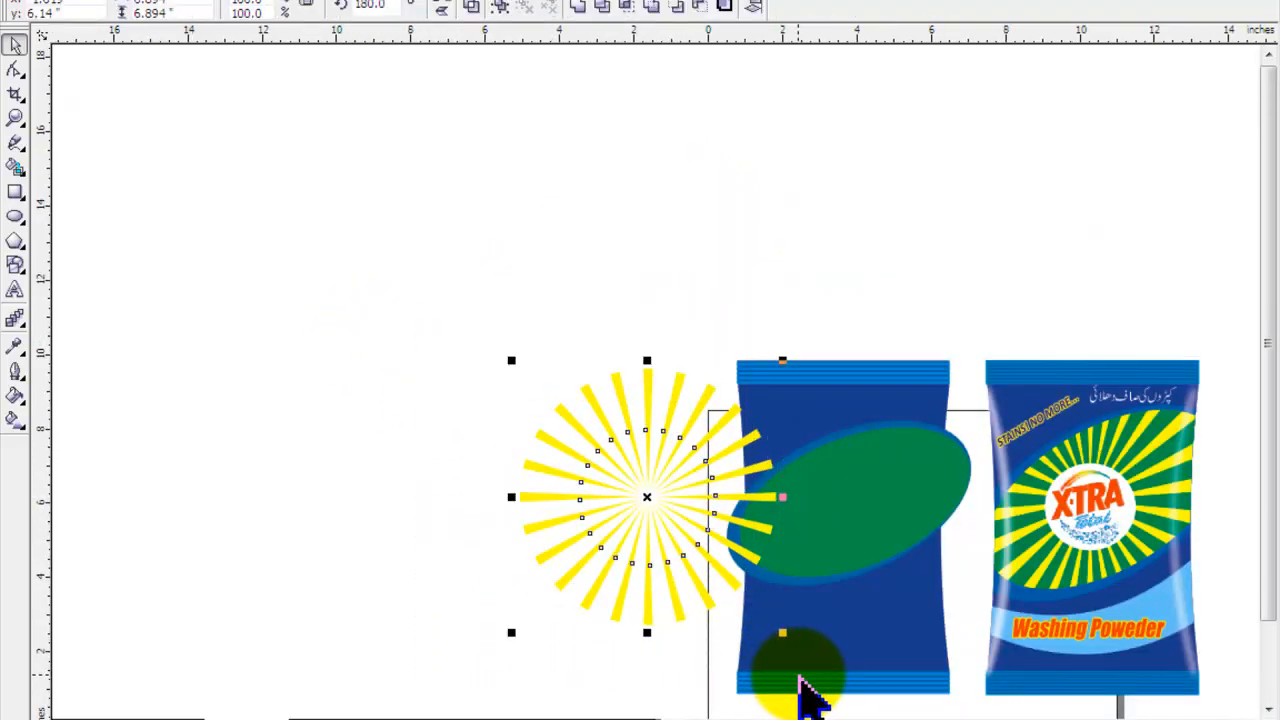
key("ctrl+g")
Step: Position the grouped sunburst over the middle of the green ellipse
key("Delete")
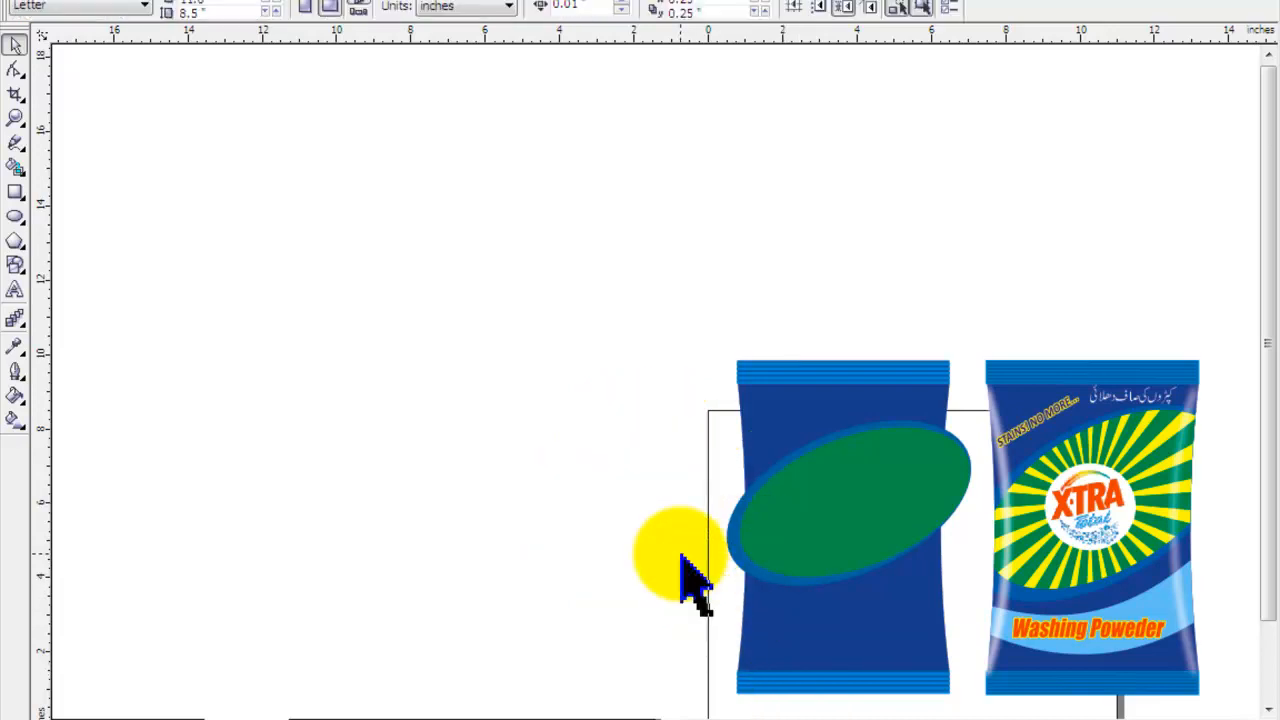
key("ctrl+z")
left_click_drag(683, 553, 852, 520)
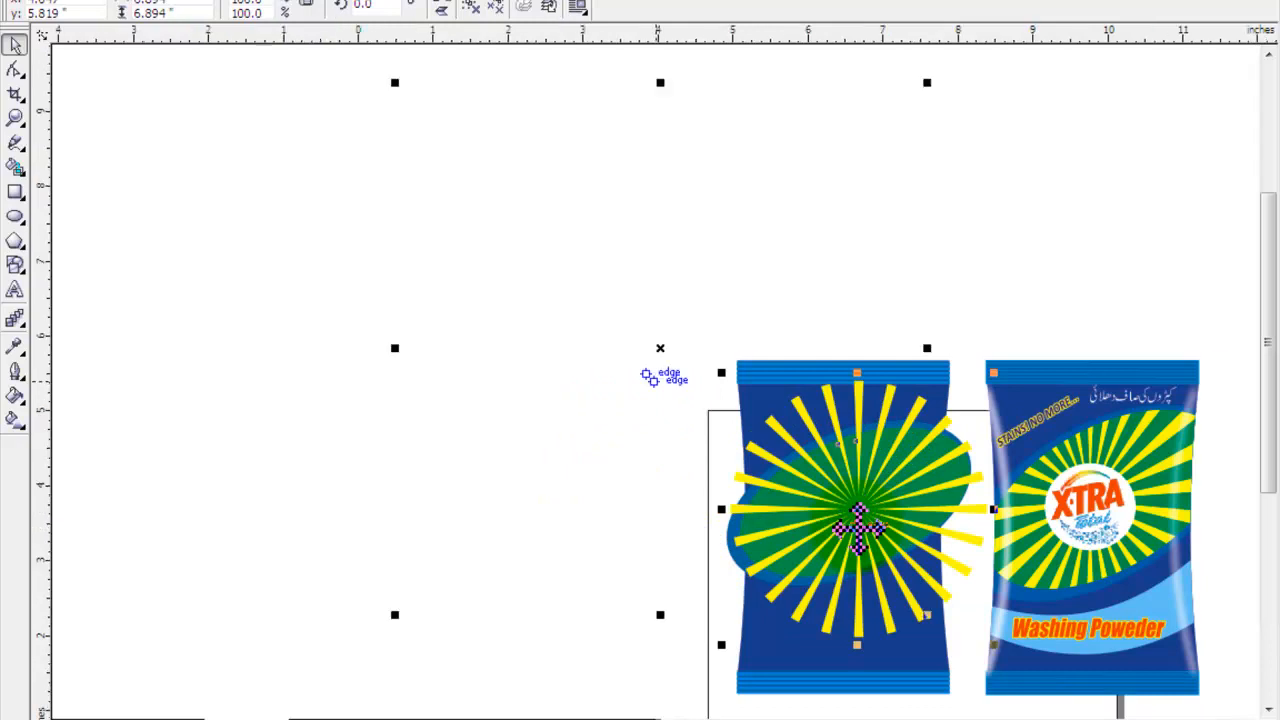
key("shift+F2")
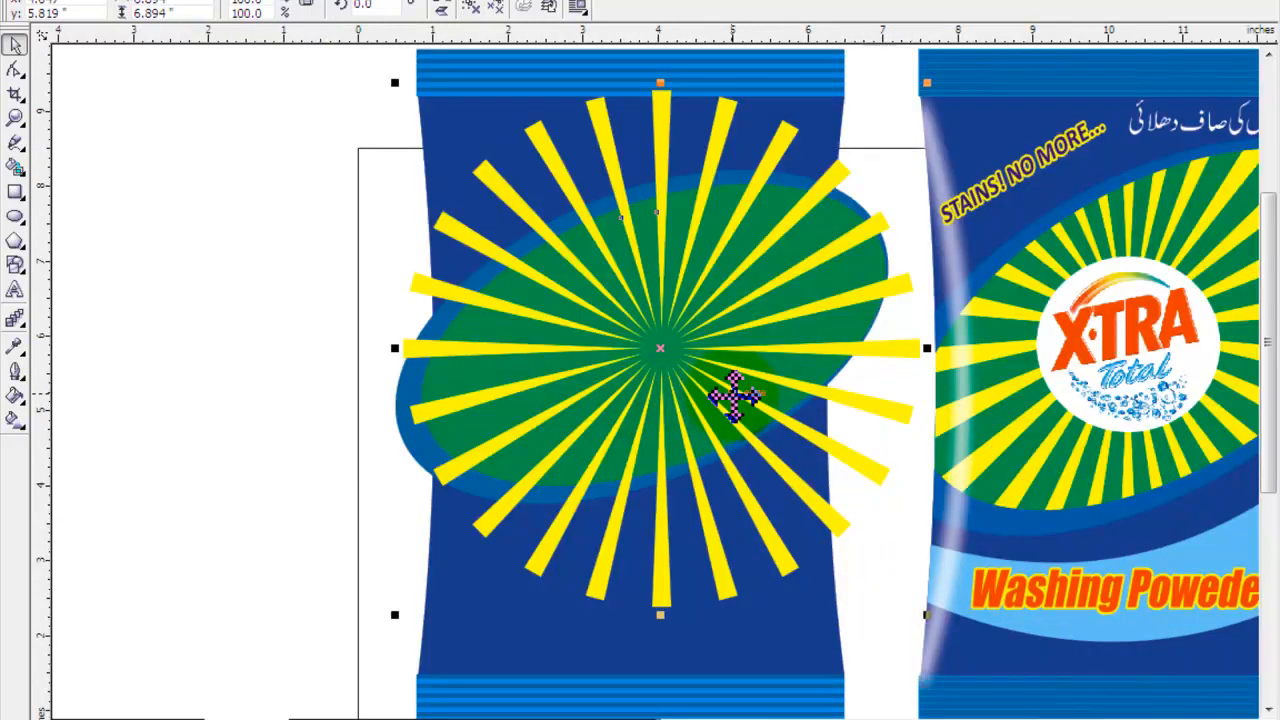
Step: Send the sunburst behind the pouch artwork and PowerClip it inside the green ellipse
key("shift+Page_Down")
left_click(410, 2)
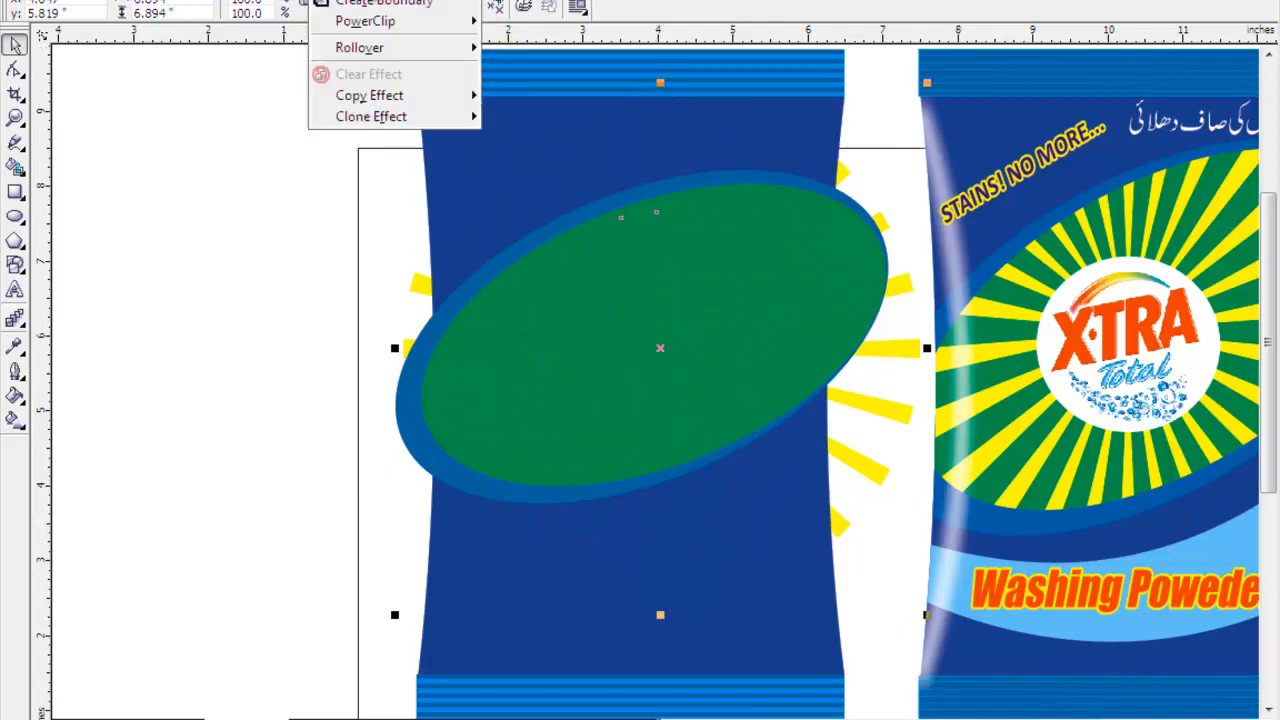
mouse_move(455, 228)
left_click(530, 231)
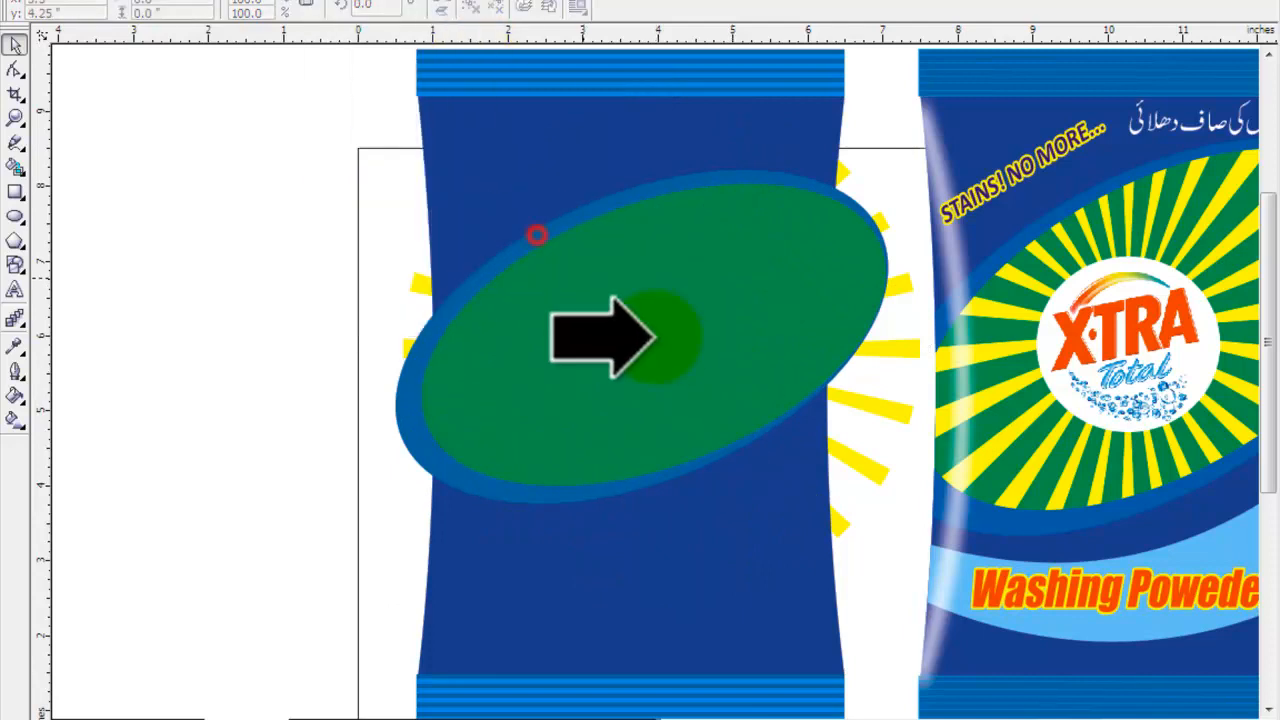
left_click(643, 340)
left_click(234, 337)
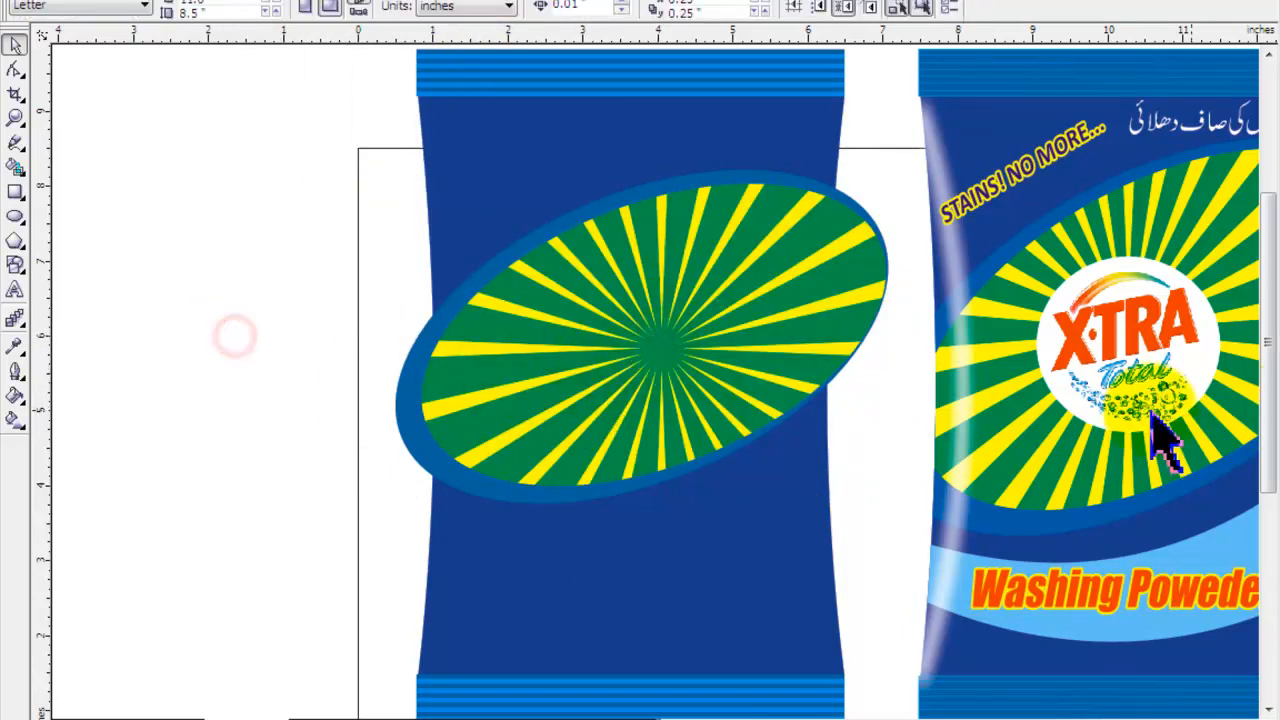
Step: Select the green sunburst ellipse together with its blue border ellipse and group them
left_click(209, 277)
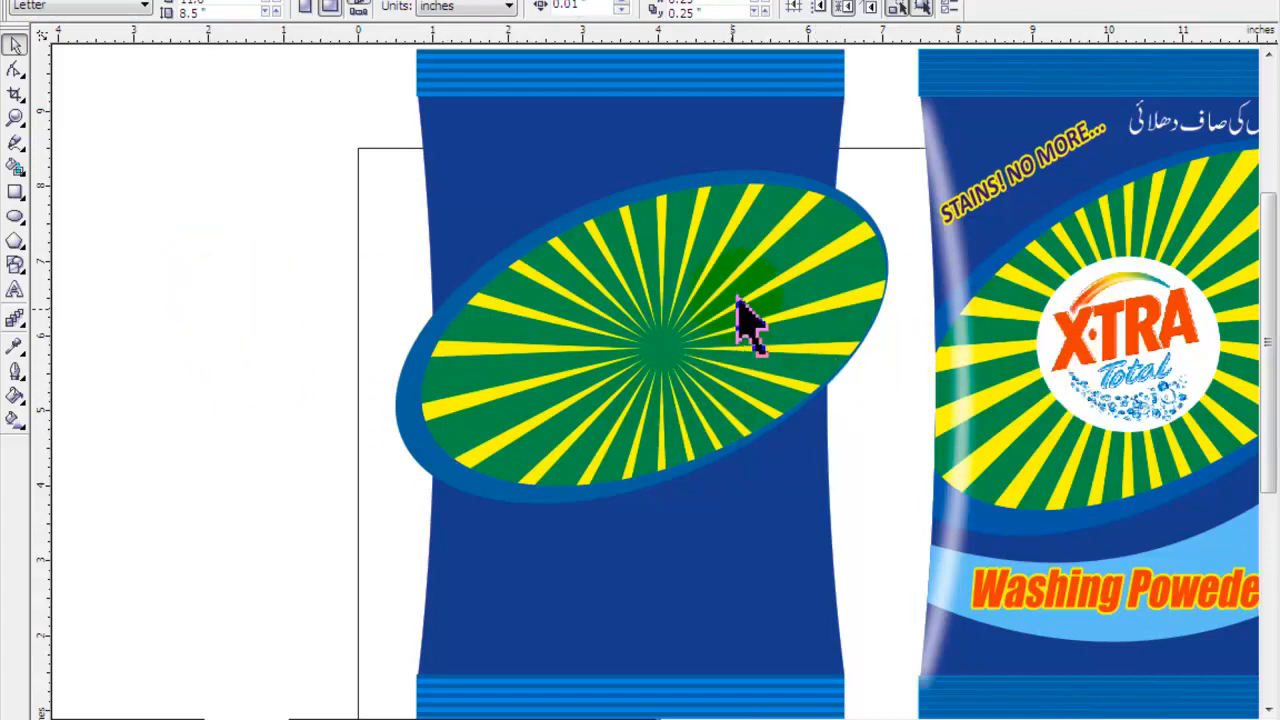
left_click_drag(199, 173, 542, 263)
left_click_drag(183, 77, 986, 586)
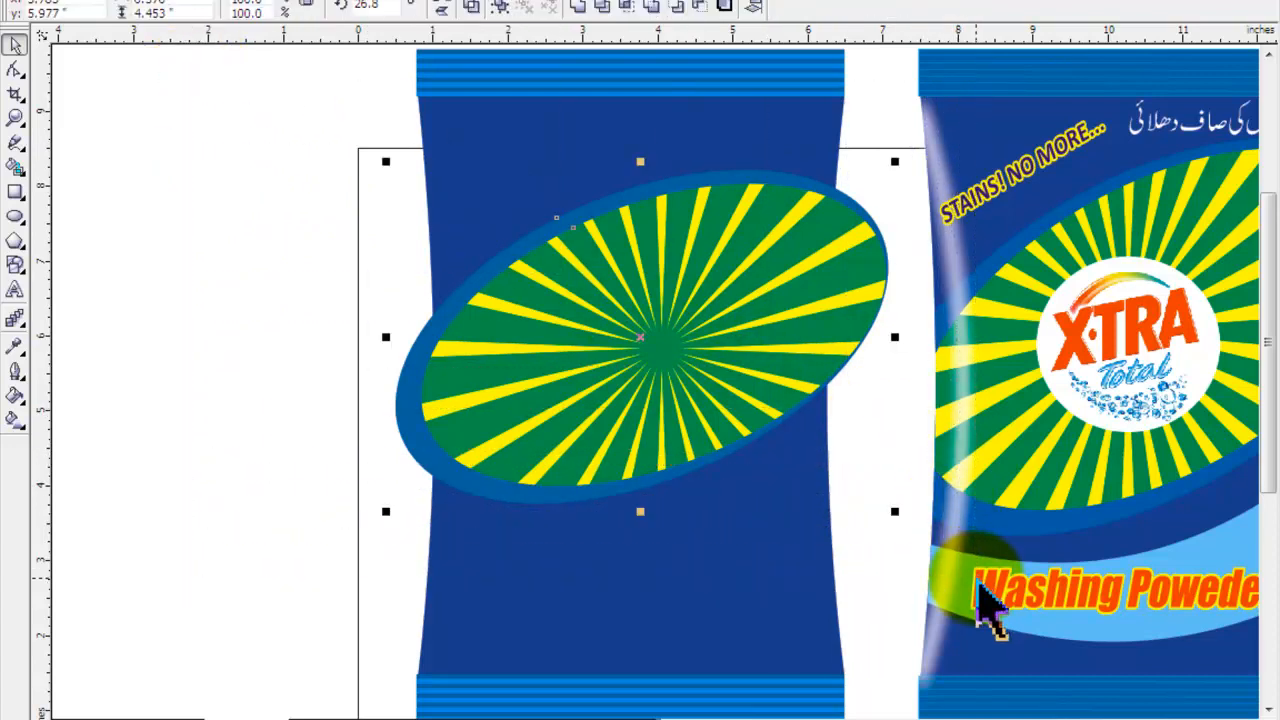
key("Delete")
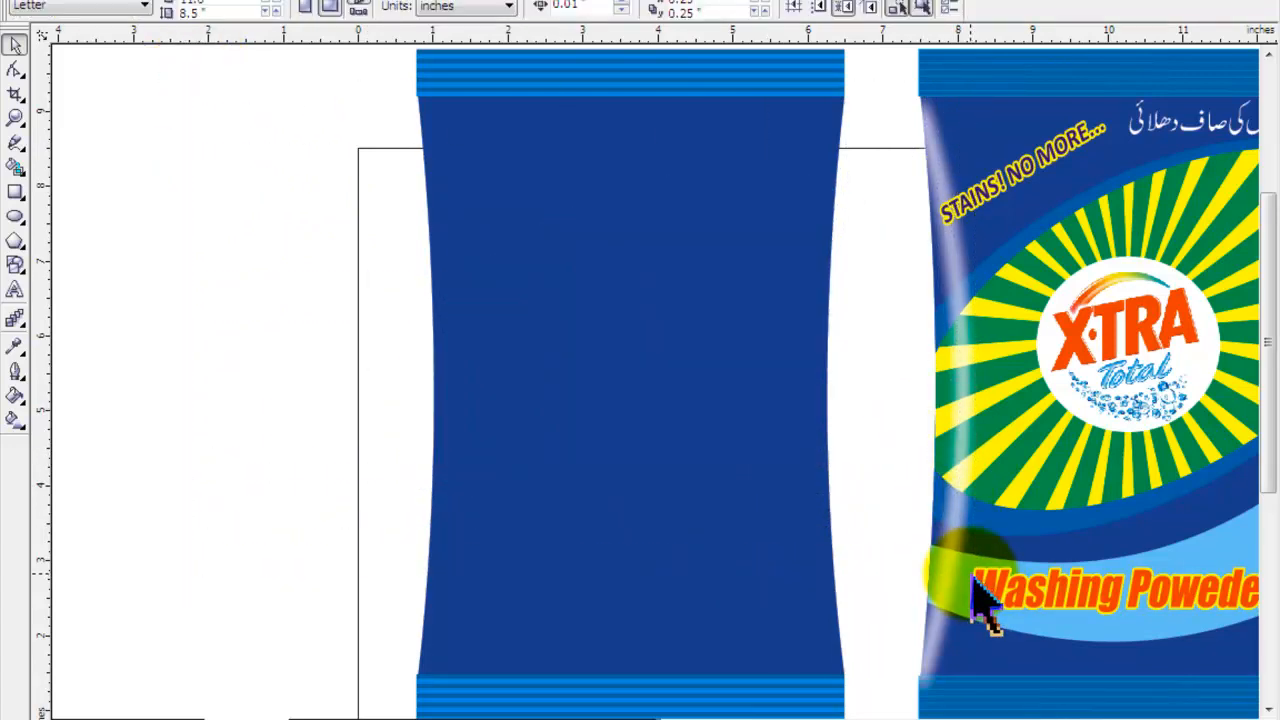
key("ctrl+z")
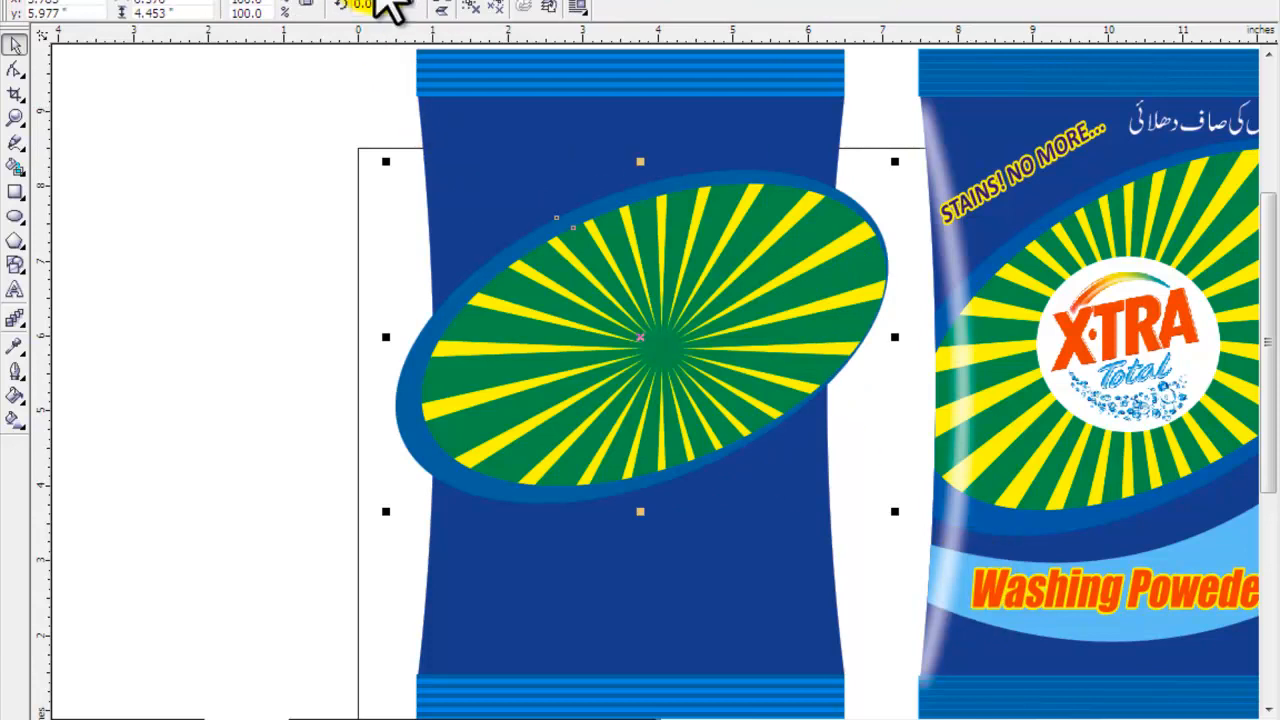
Step: Send the ellipse group to the back and PowerClip it inside the dark blue pouch body
key("shift+Page_Down")
left_click(326, 0)
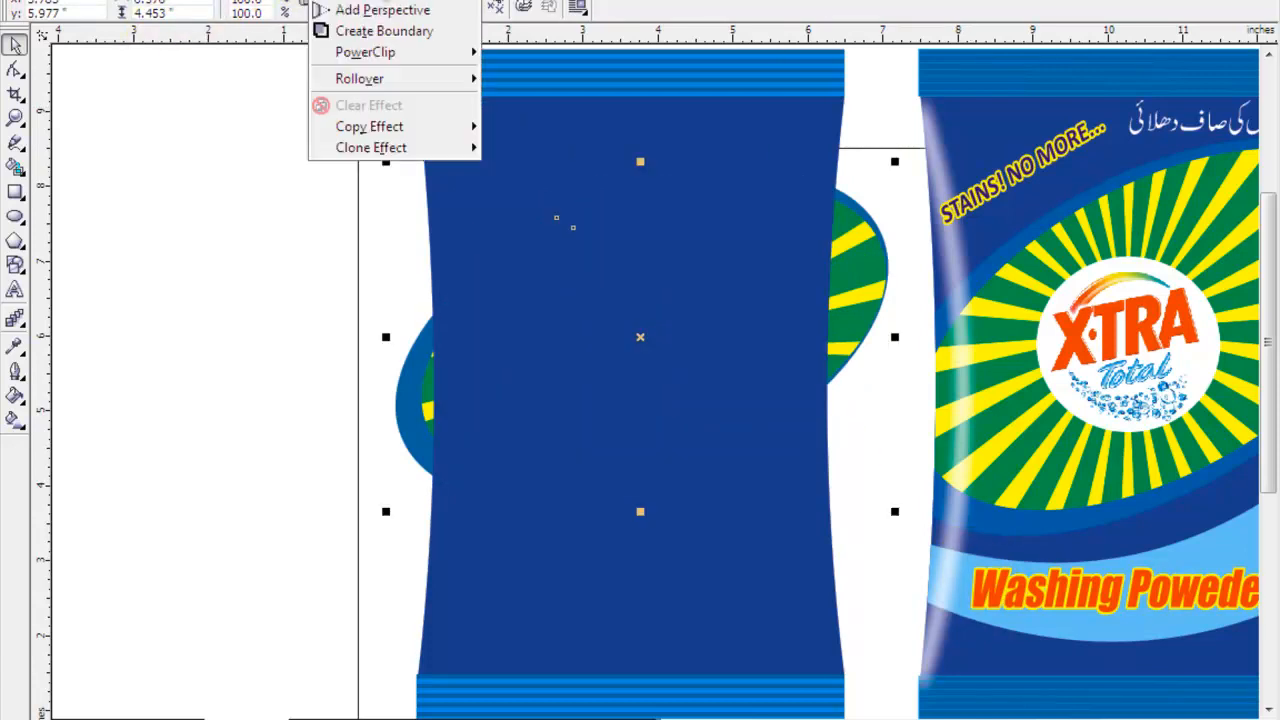
mouse_move(434, 229)
left_click(562, 230)
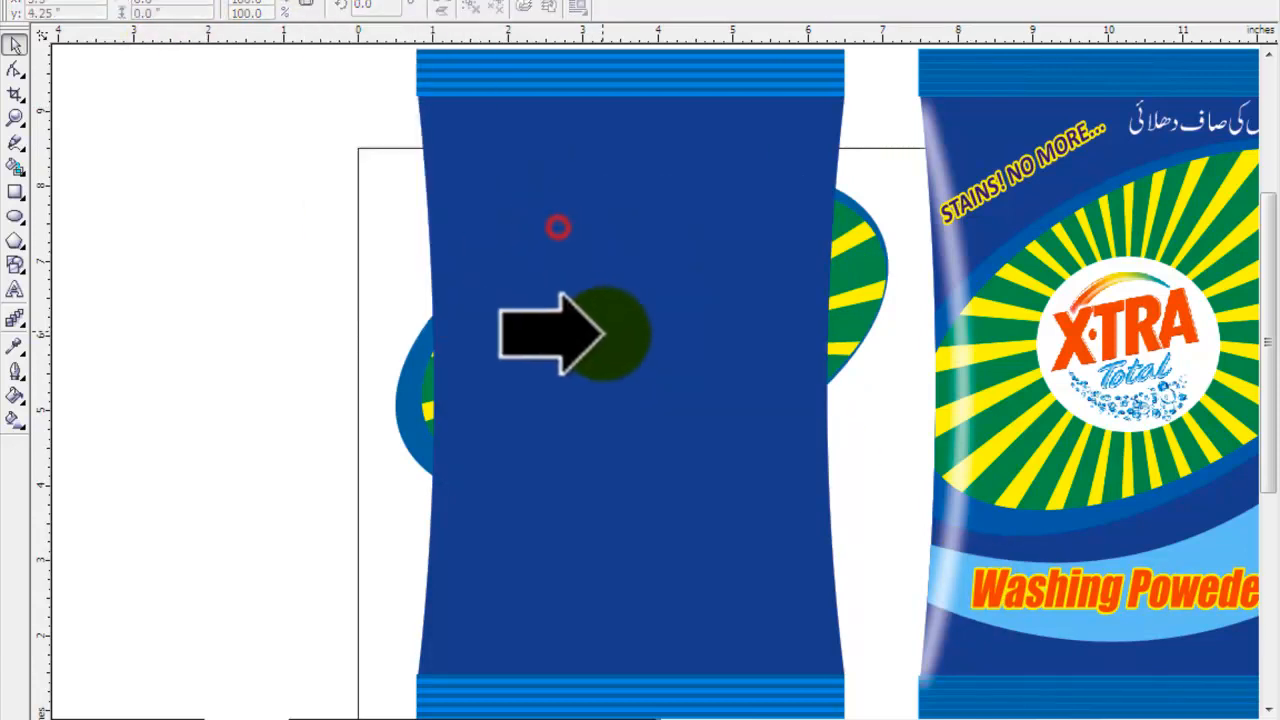
left_click(600, 334)
left_click(293, 358)
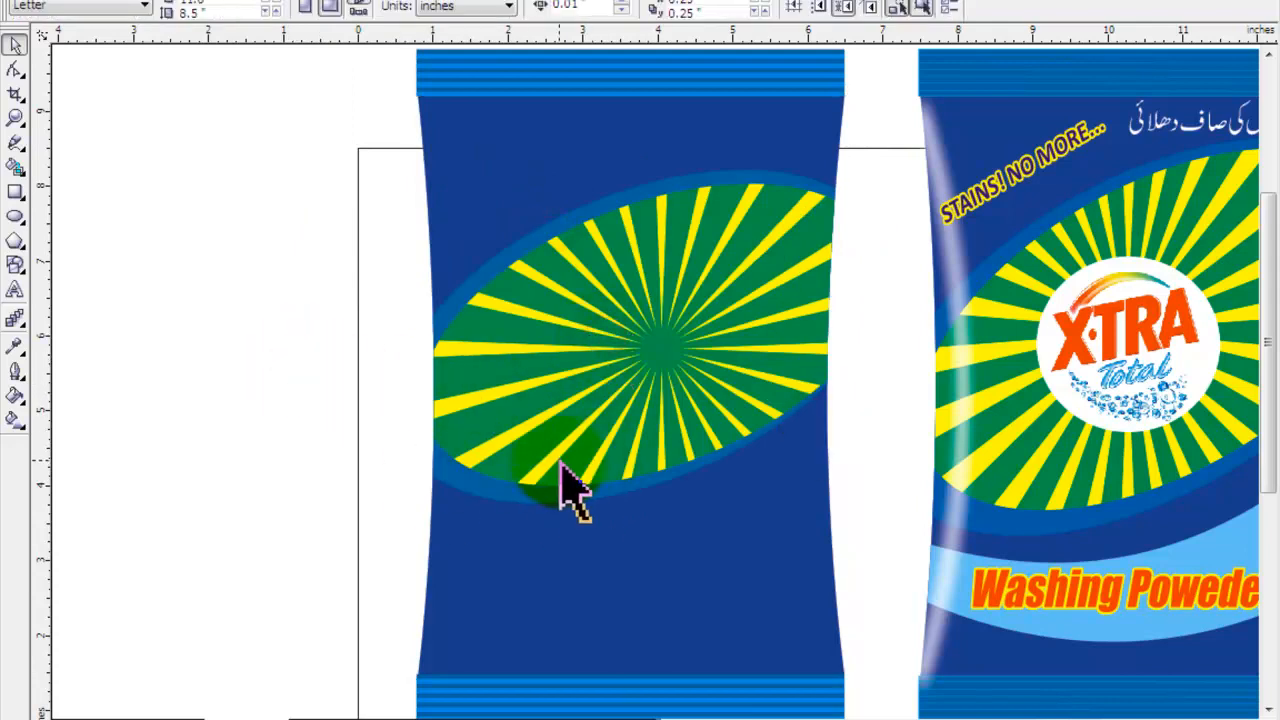
Step: Move the slanted "STAINS! NO MORE..." text from the reference to the new pouch's upper left and enlarge it to 28.175 pt
left_click(1022, 162)
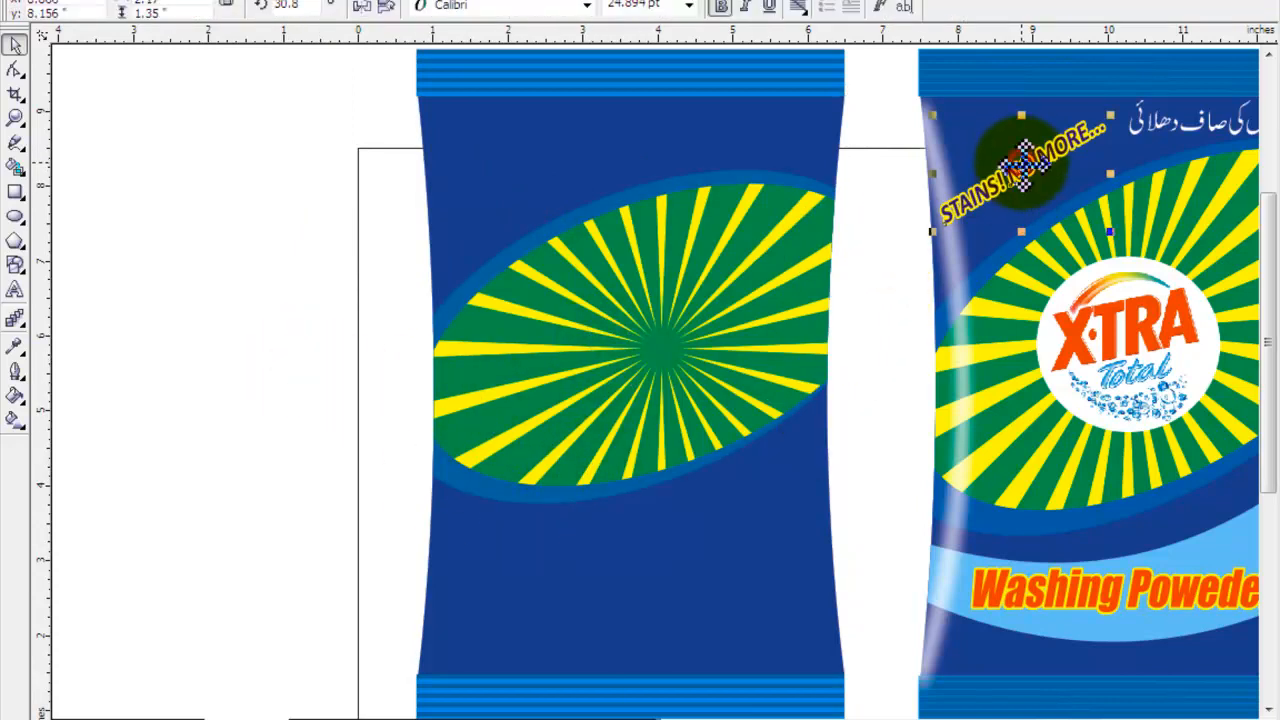
left_click_drag(1022, 162, 523, 168)
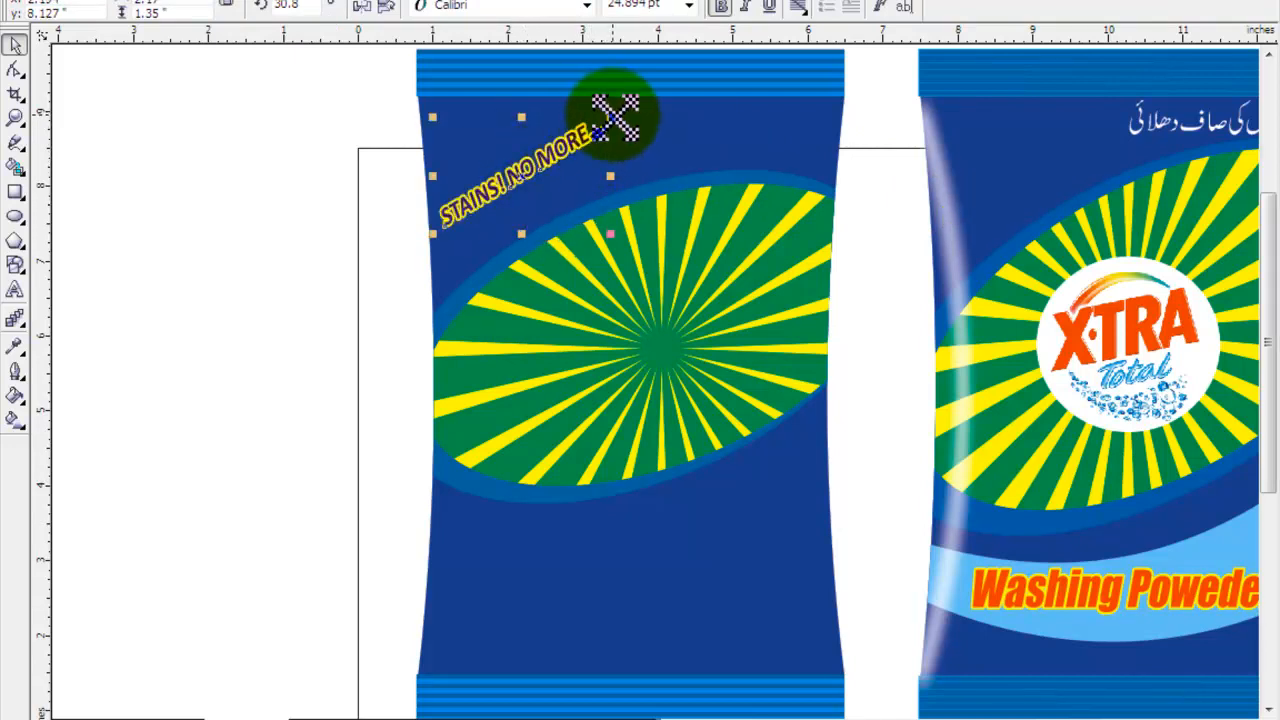
left_click_drag(613, 118, 640, 108)
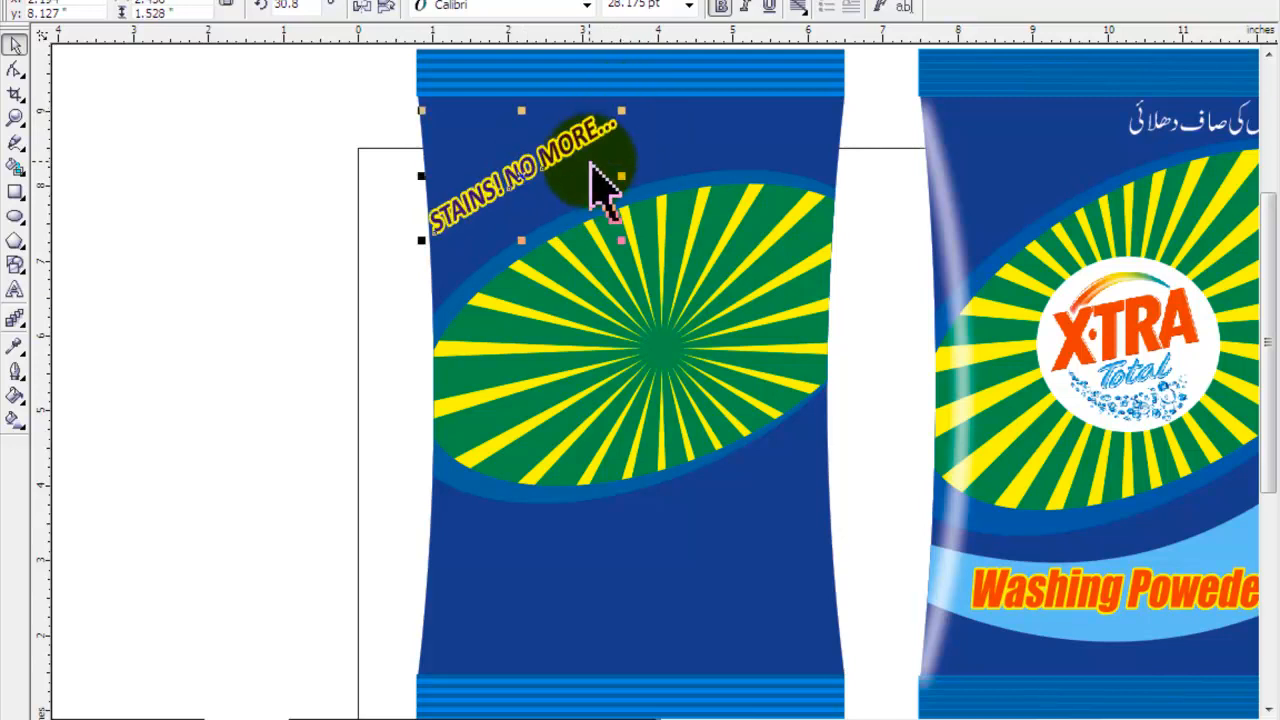
scroll(564, 150, "up", 1)
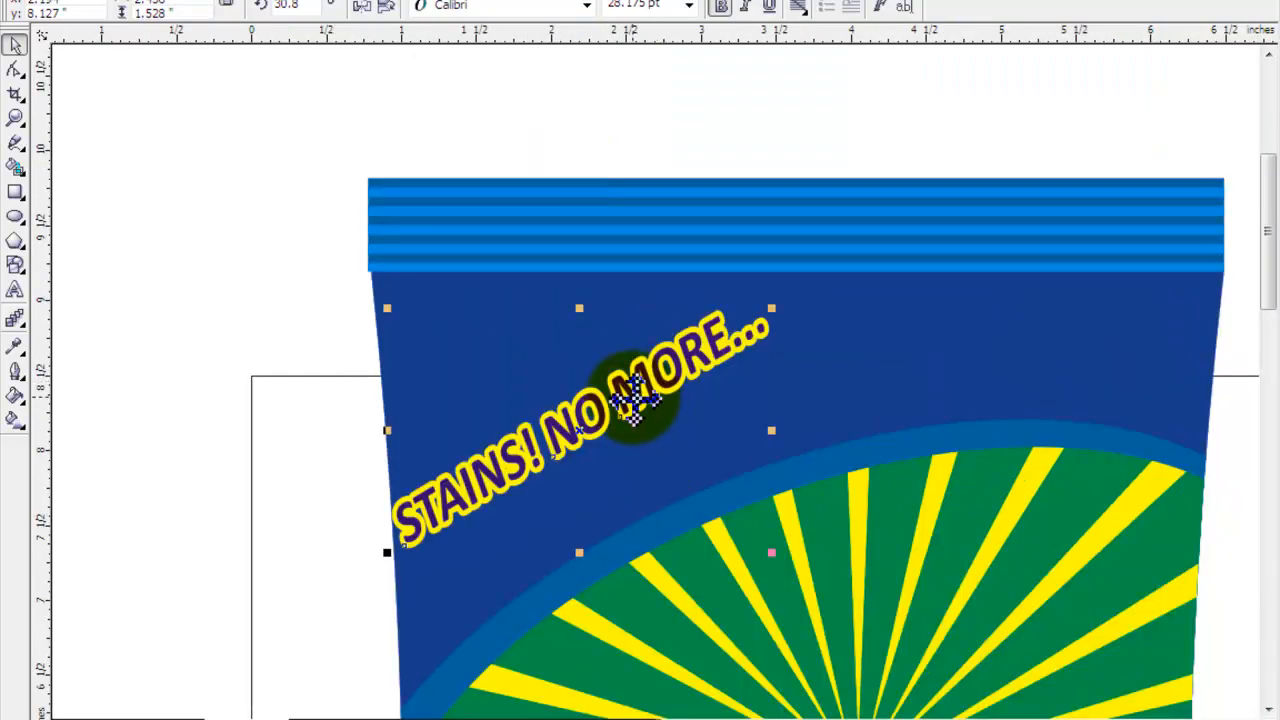
left_click_drag(633, 401, 651, 394)
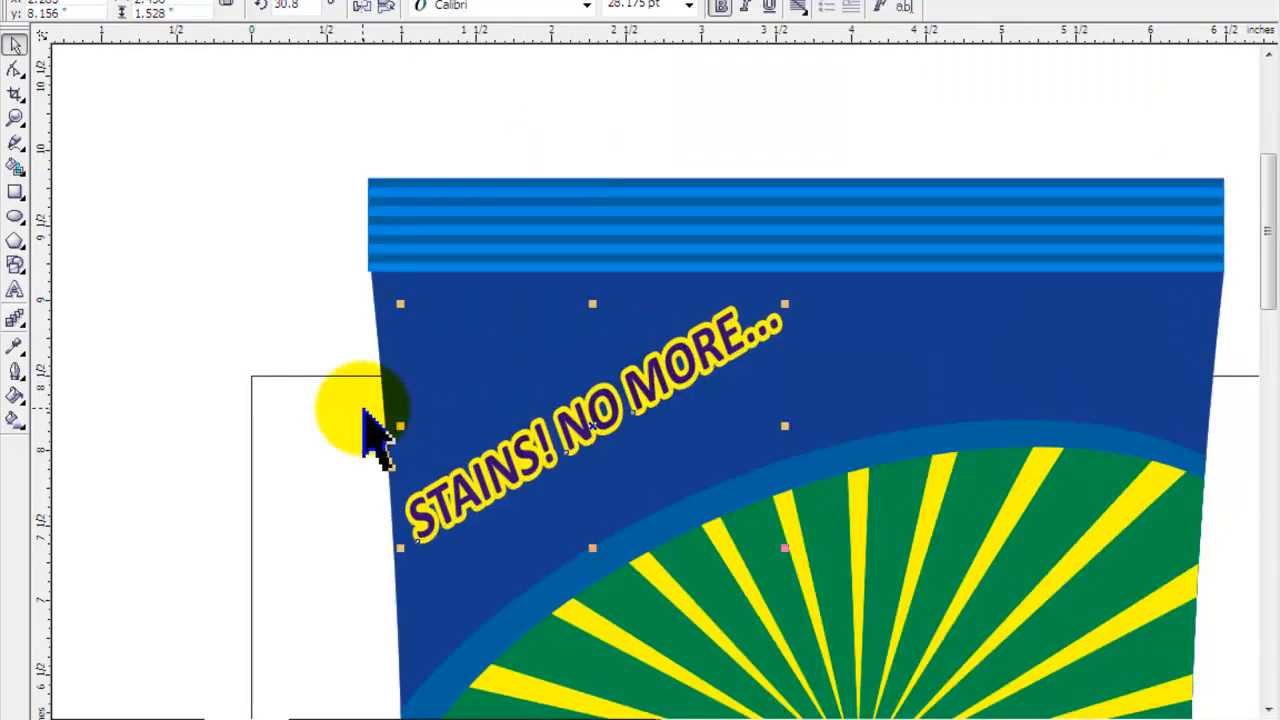
scroll(955, 405, "down", 1)
key("F4")
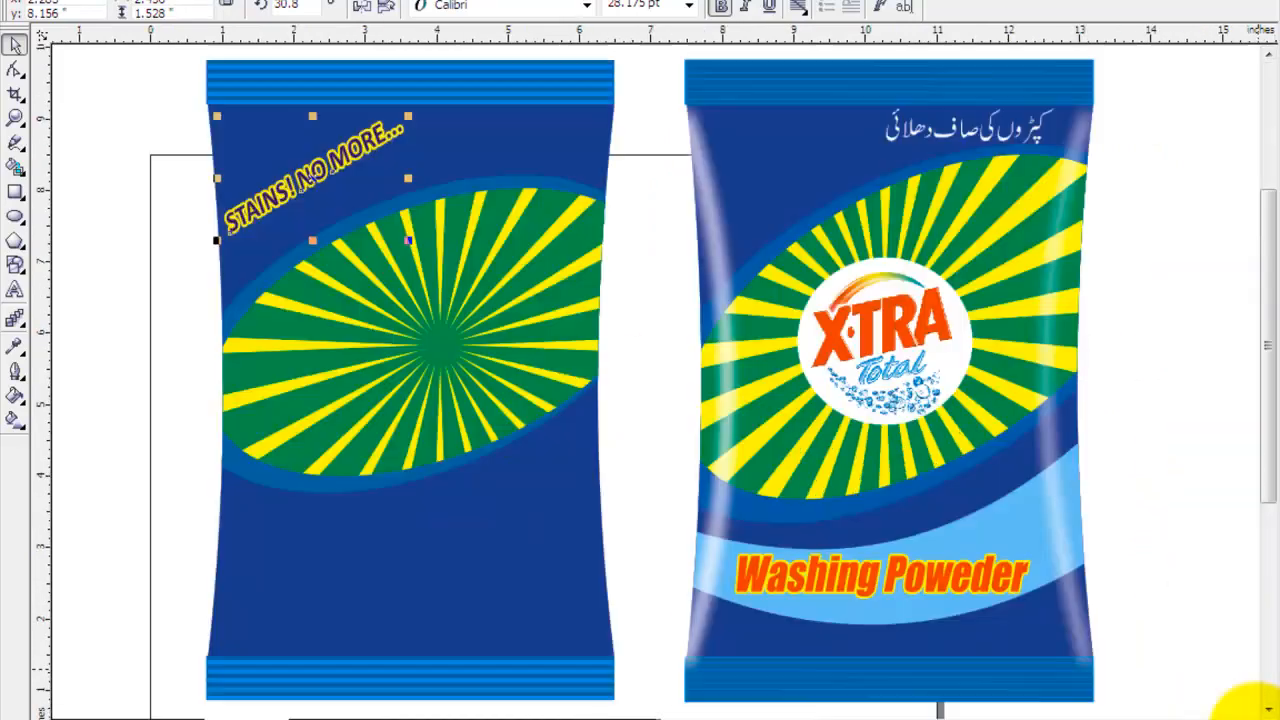
Step: Copy the white Urdu slogan onto the new pouch's upper right and the slanted "STAINS! NO MORE..." text back onto the reference pouch
left_click(1150, 235)
left_click_drag(1040, 150, 594, 157)
left_click(651, 65)
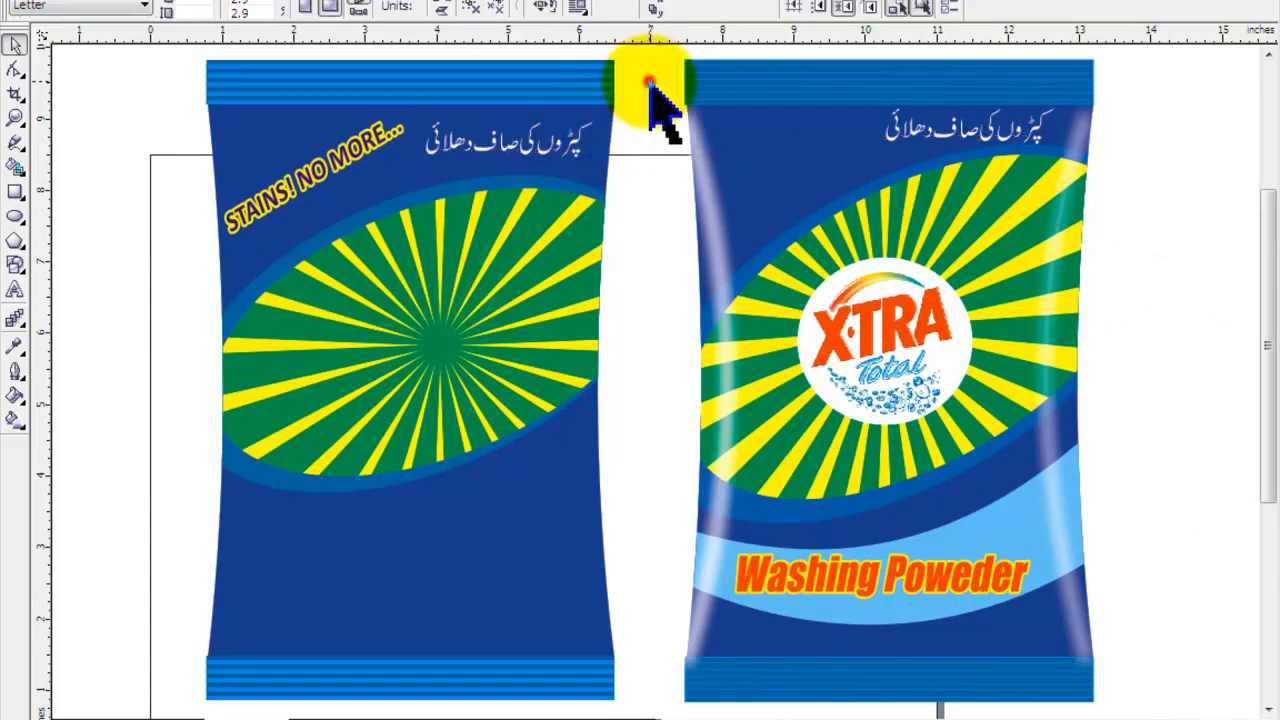
left_click_drag(335, 178, 816, 182)
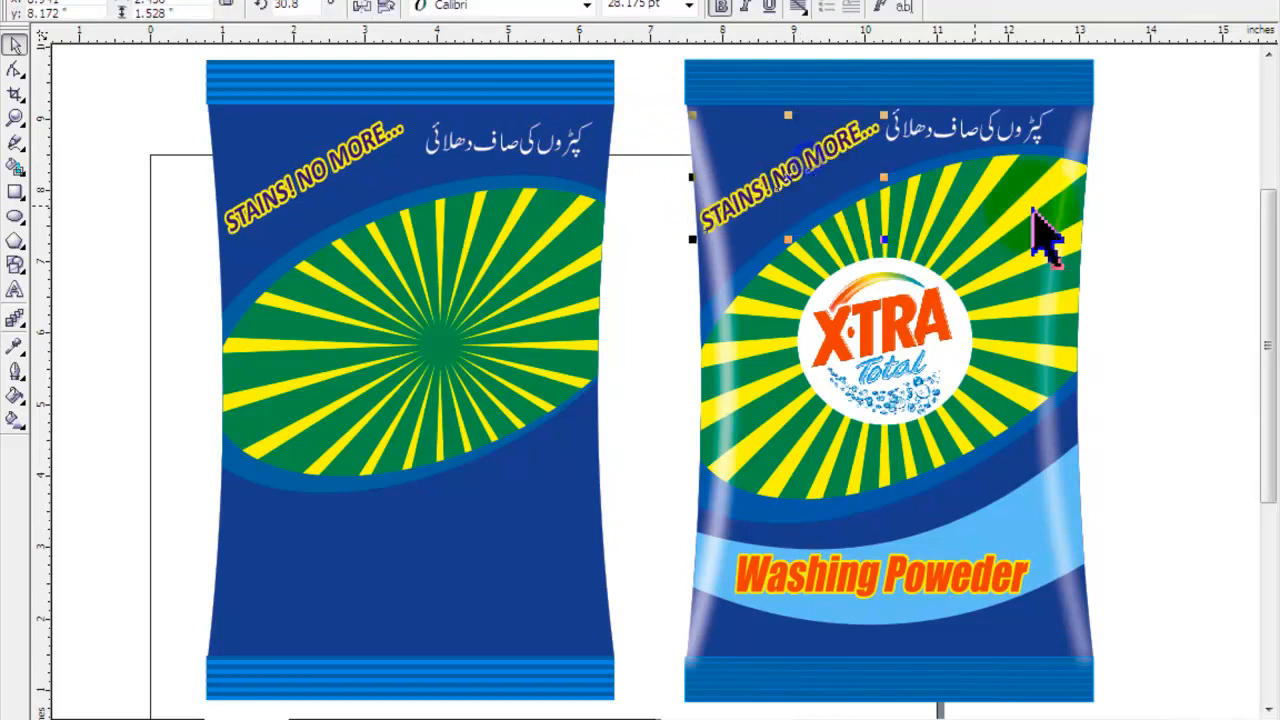
left_click(1120, 245)
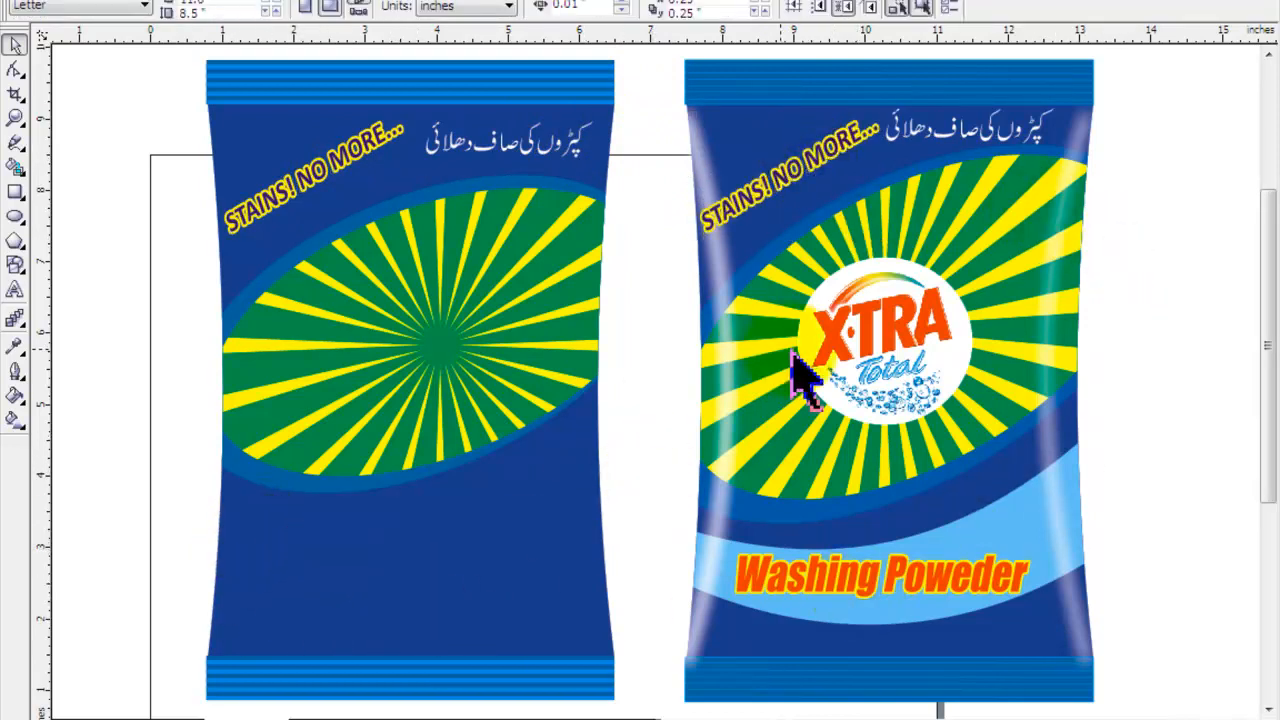
Step: Copy the white X-TRA Total logo circle from the reference onto the centre of the new pouch's sunburst
left_click(890, 350)
left_click_drag(903, 343, 446, 320)
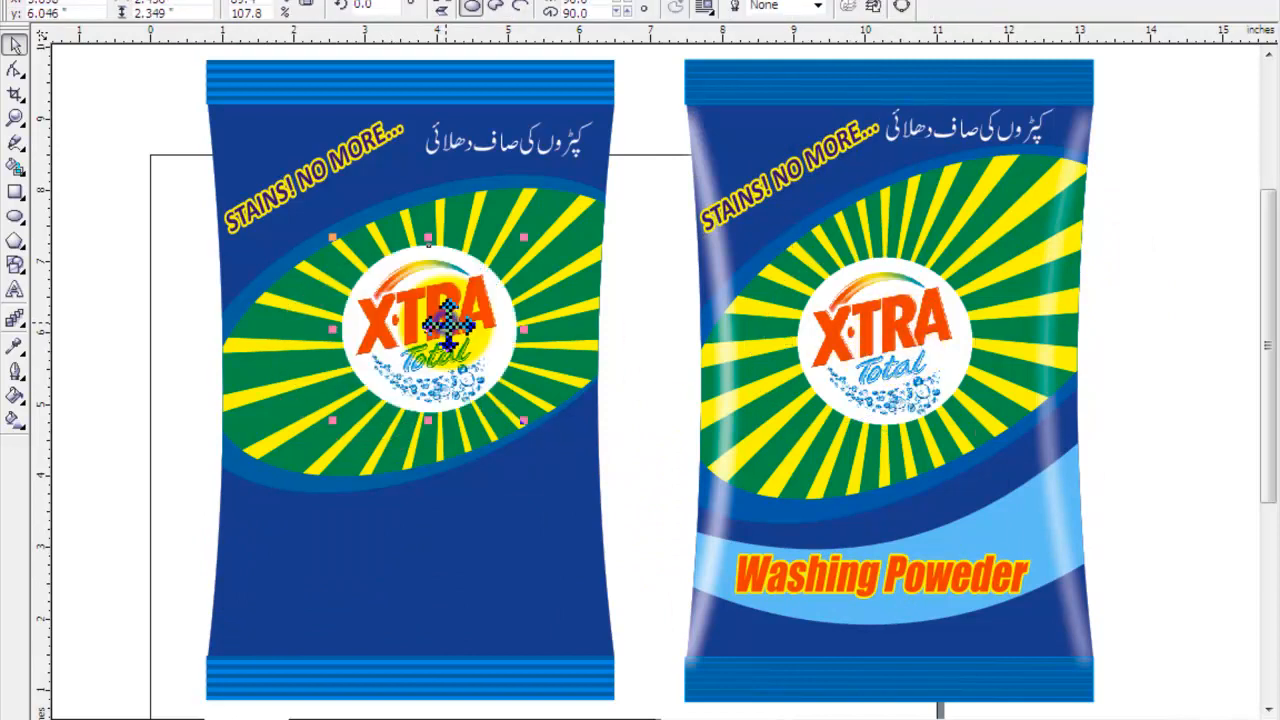
left_click(1140, 340)
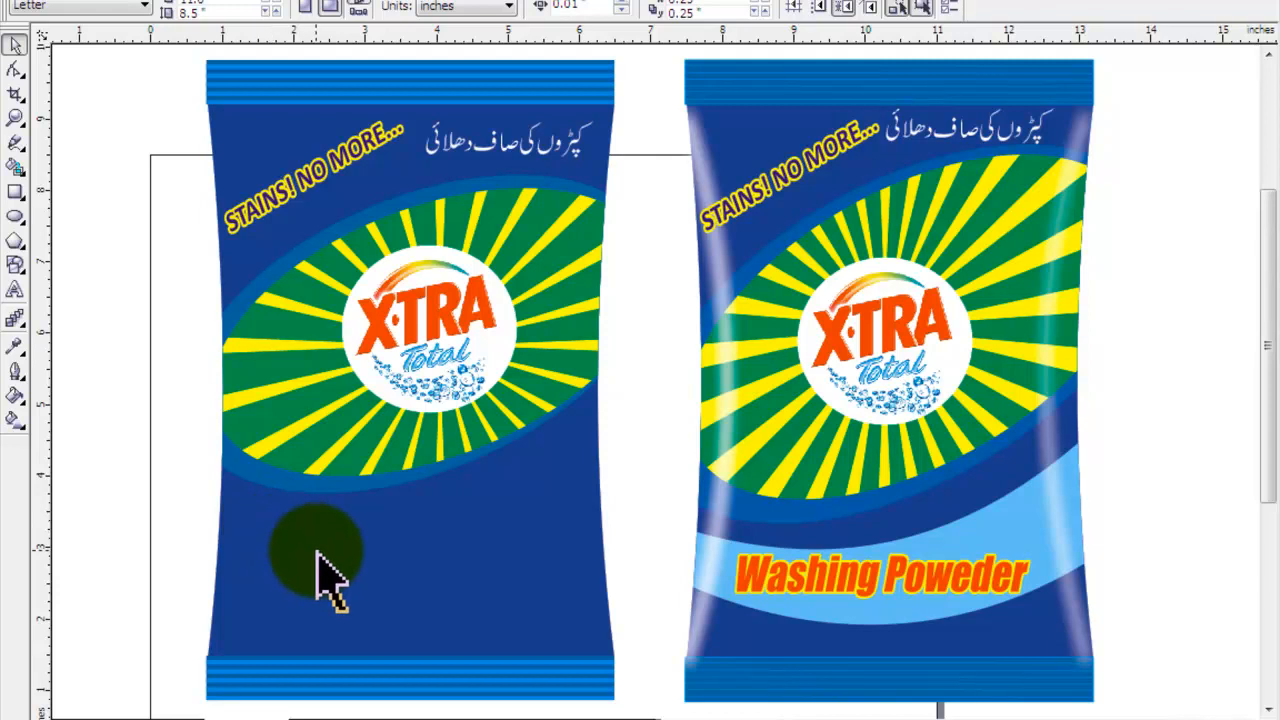
Step: Draw a closed four-cornered Pen outline, about 5.7 by 1.9 in, over the reference pouch's light blue band
left_click(24, 150)
left_click(133, 150)
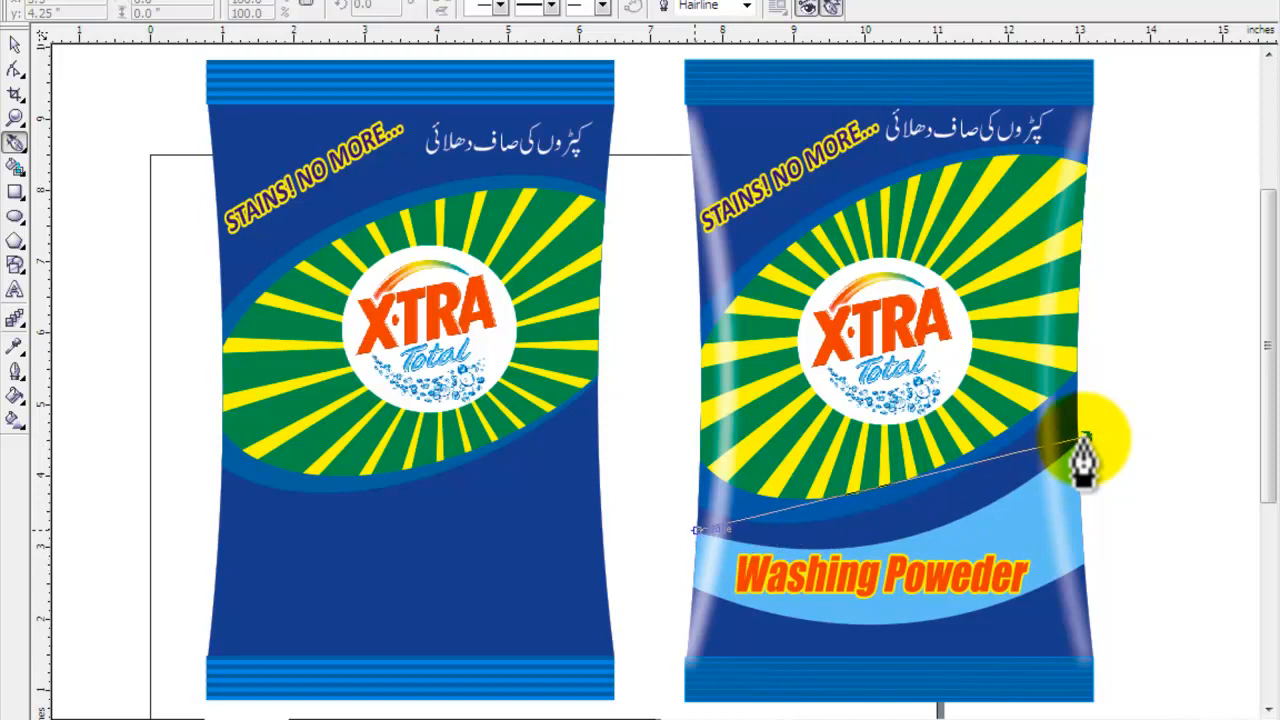
left_click(687, 524)
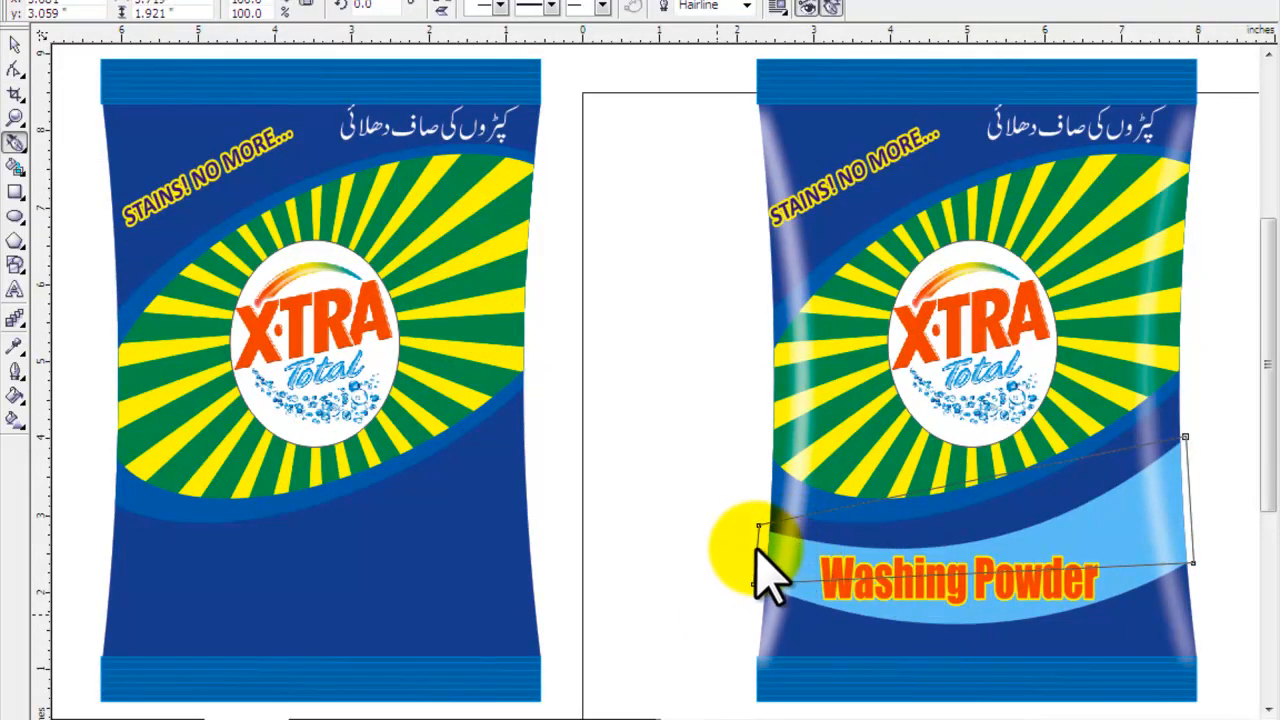
Step: Convert the outline's segments to curves and bend its upper and lower edges downward to match the reference's light blue band
left_click(14, 68)
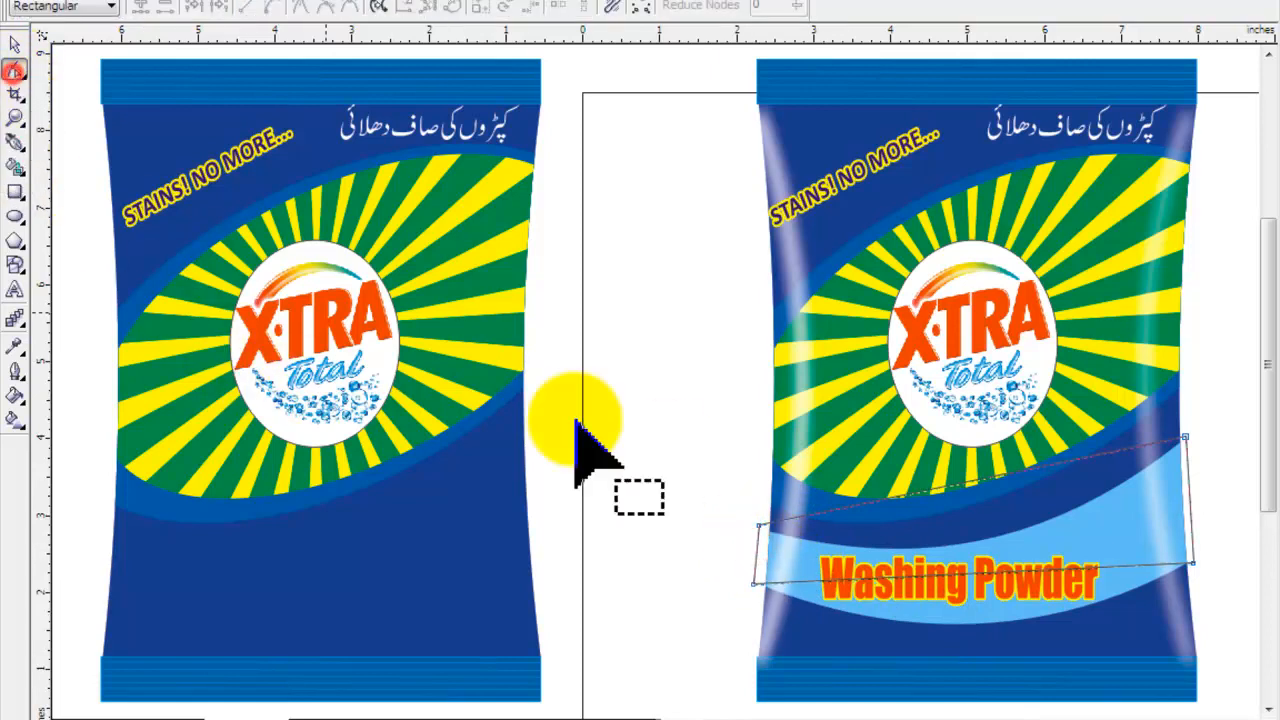
left_click_drag(673, 412, 1115, 610)
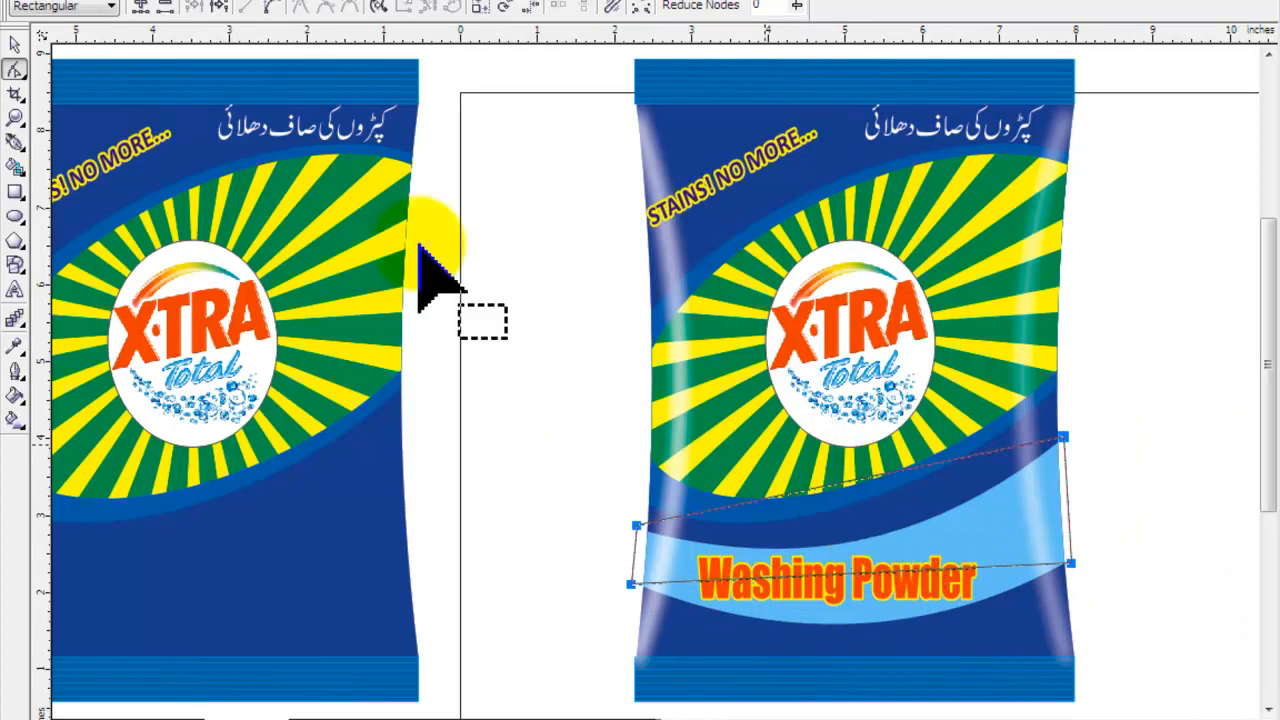
left_click(268, 8)
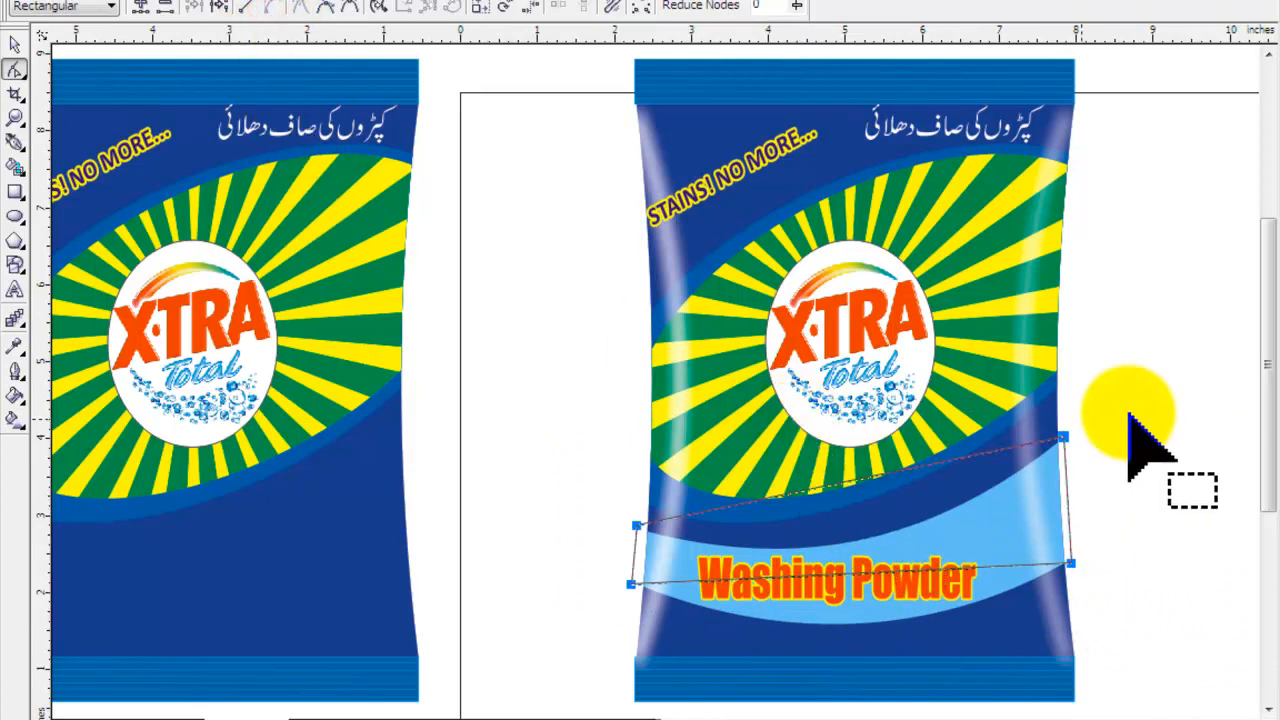
left_click(858, 479)
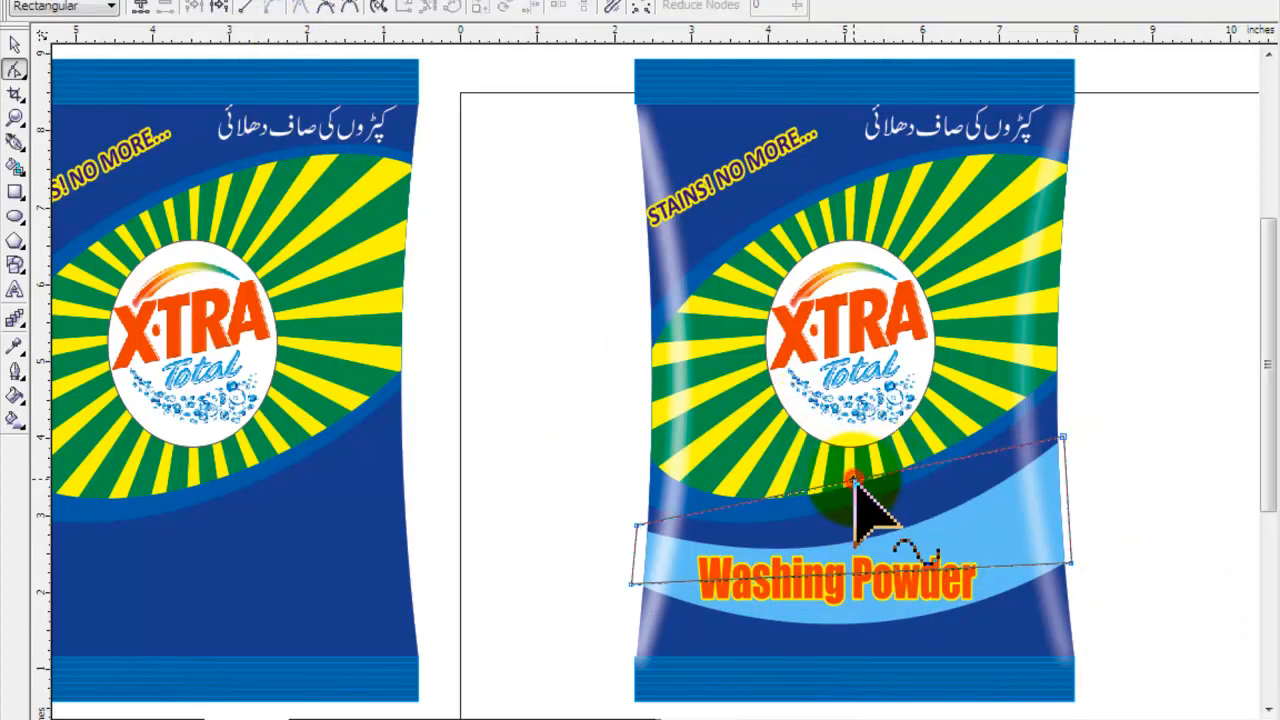
left_click_drag(853, 484, 850, 538)
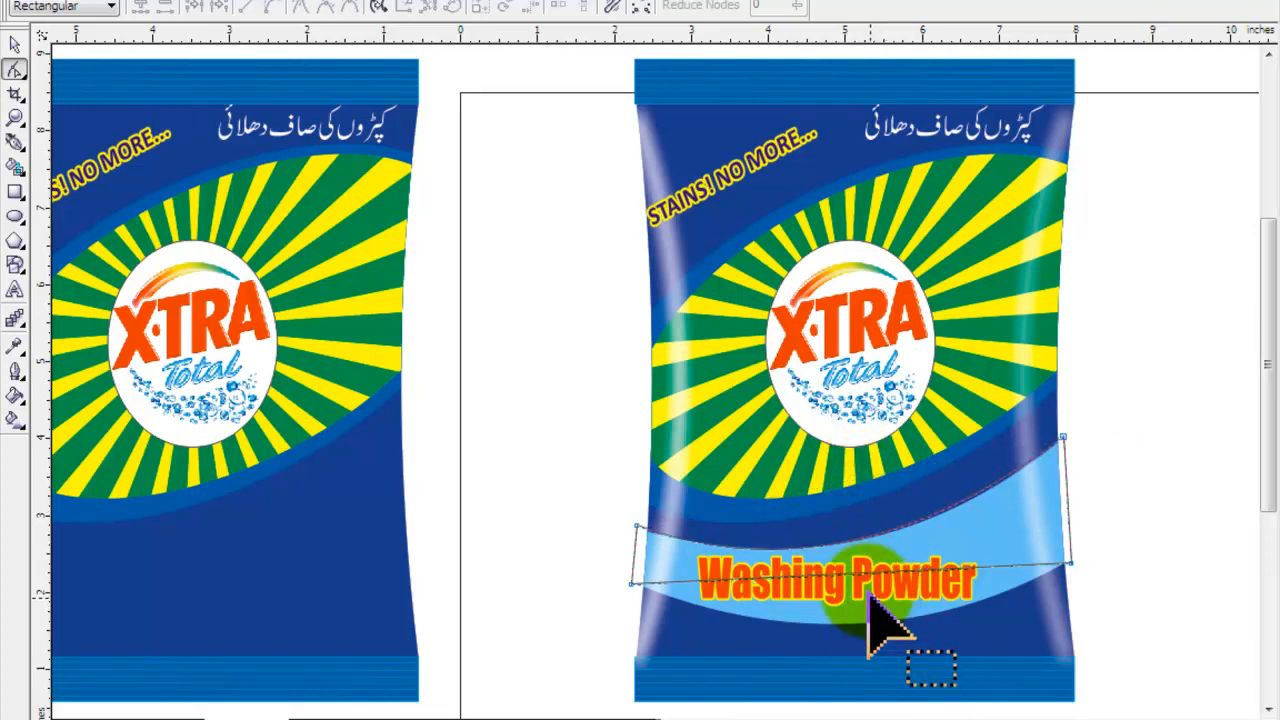
left_click_drag(853, 584, 854, 628)
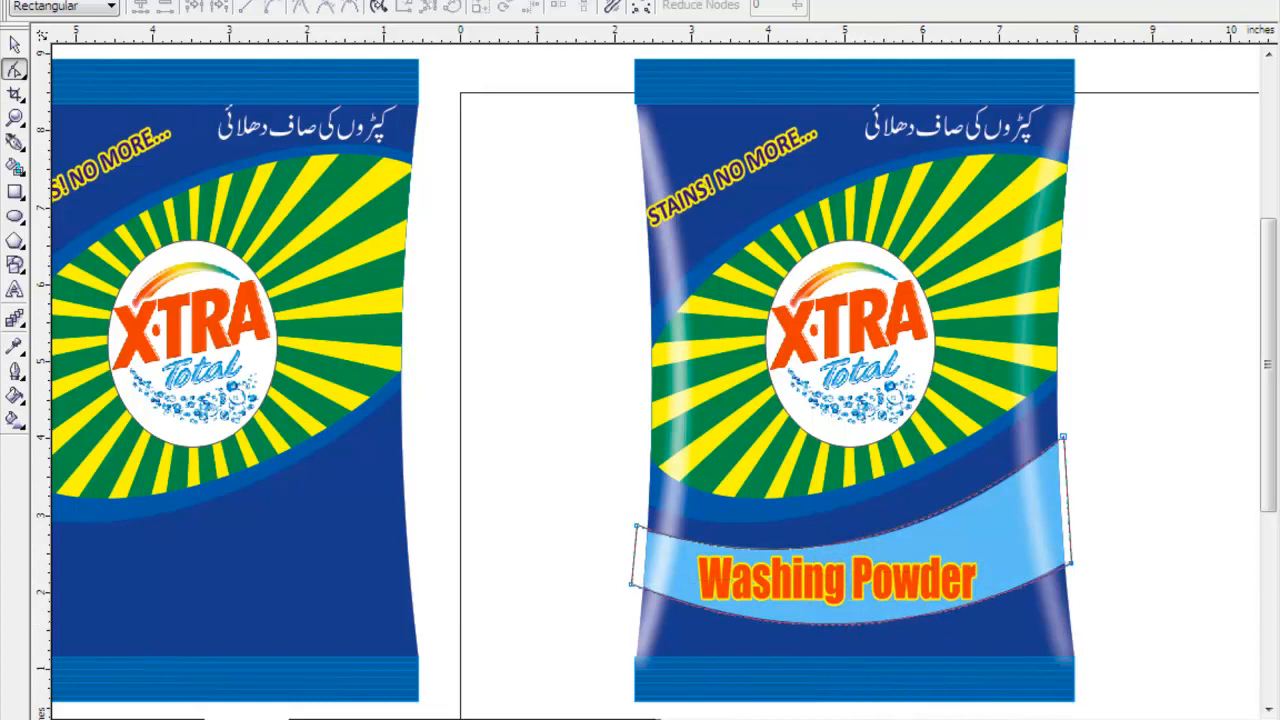
Step: Move the curved band shape across the new pouch's lower part, filled light blue with no outline
left_click(12, 46)
left_click_drag(672, 566, 165, 572)
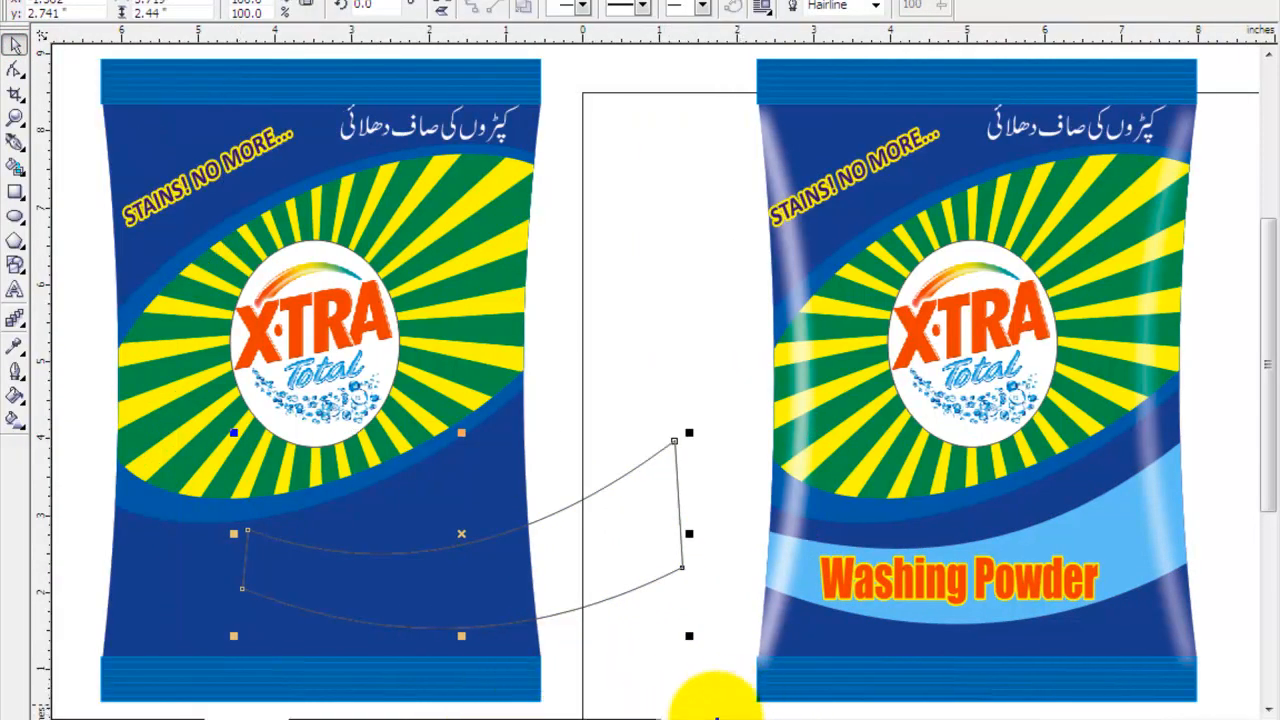
left_click(684, 719)
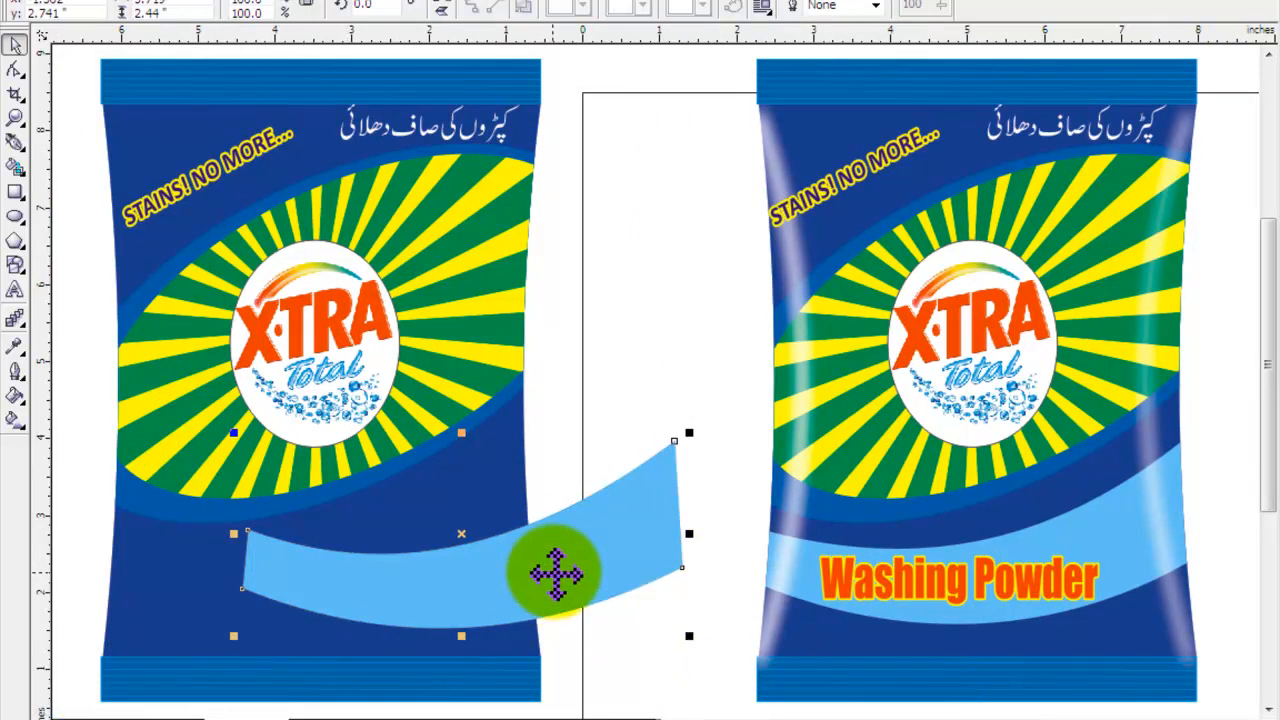
left_click_drag(549, 571, 371, 573)
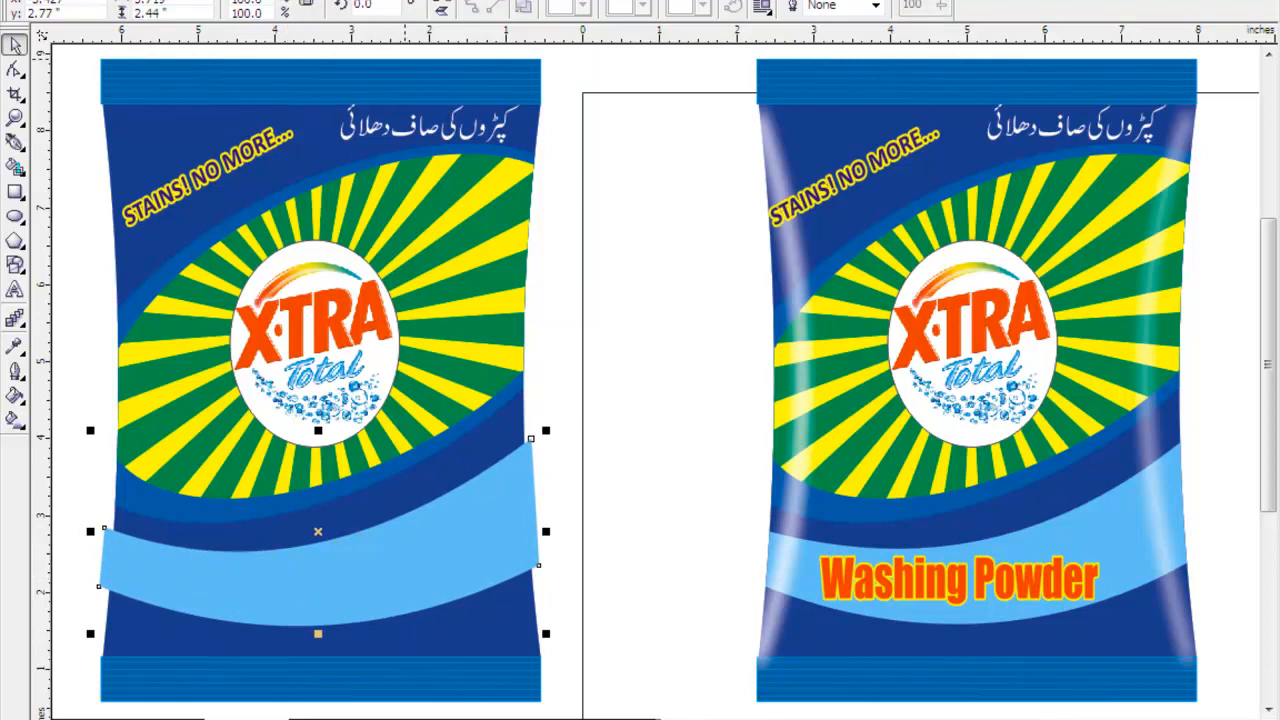
Step: PowerClip the light blue band inside the new pouch's dark blue body
left_click(360, 3)
left_click(395, 228)
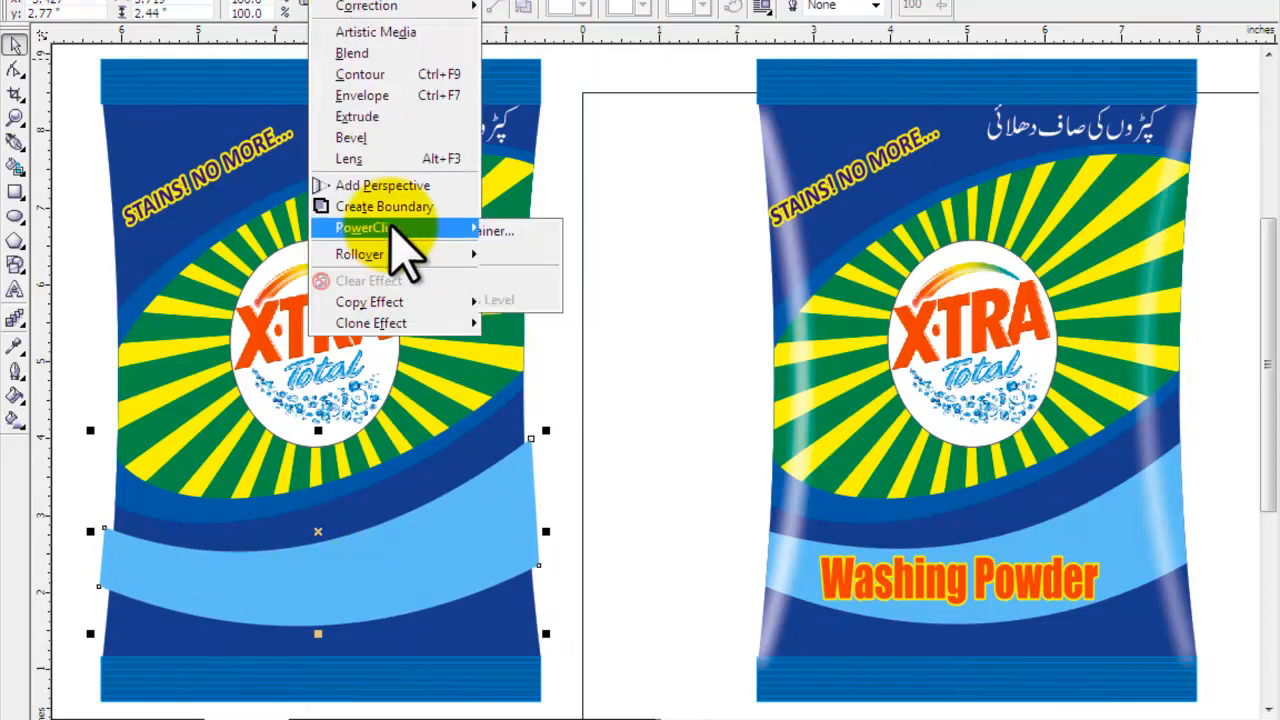
left_click(515, 229)
left_click(474, 610)
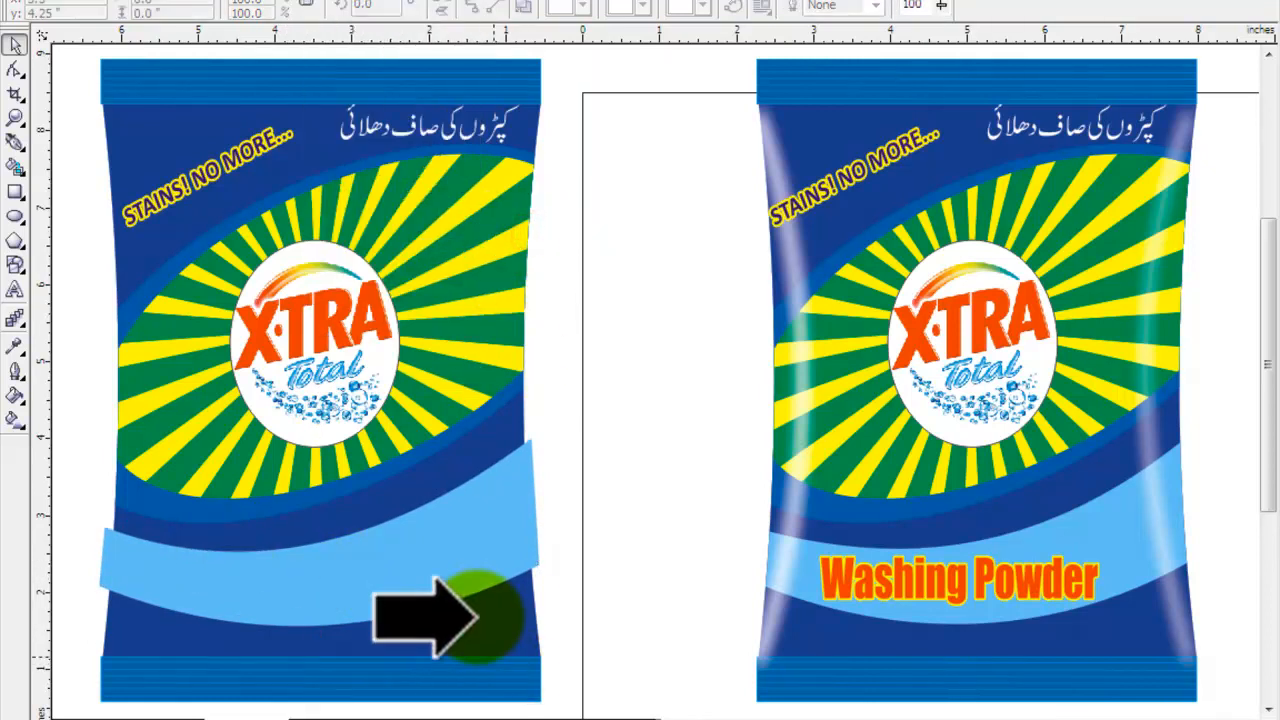
left_click(645, 468)
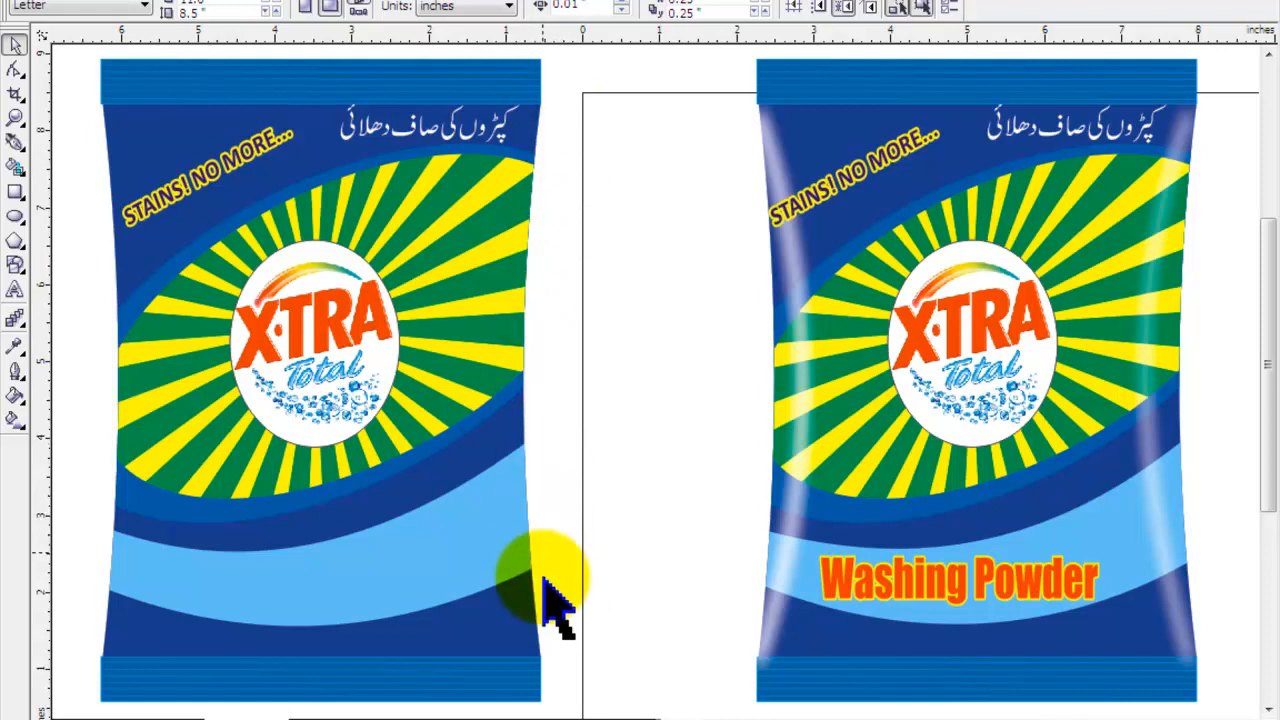
left_click(15, 191)
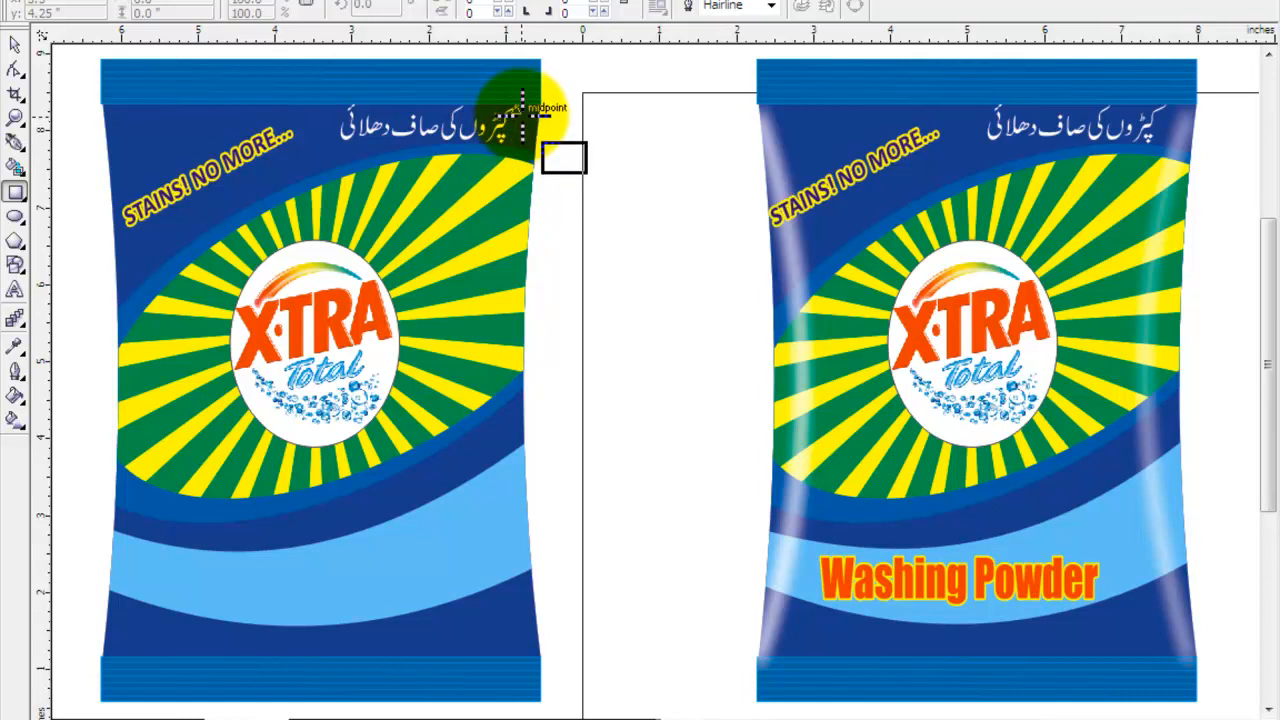
left_click_drag(521, 108, 510, 655)
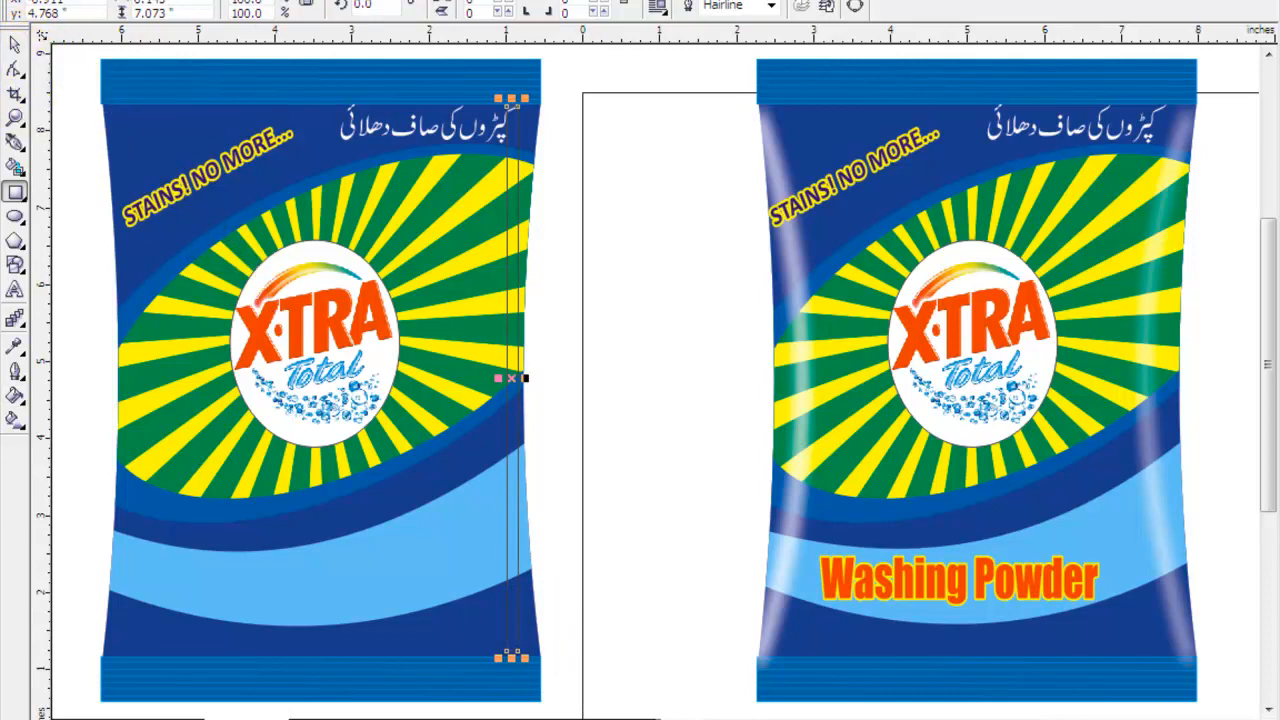
left_click(320, 716)
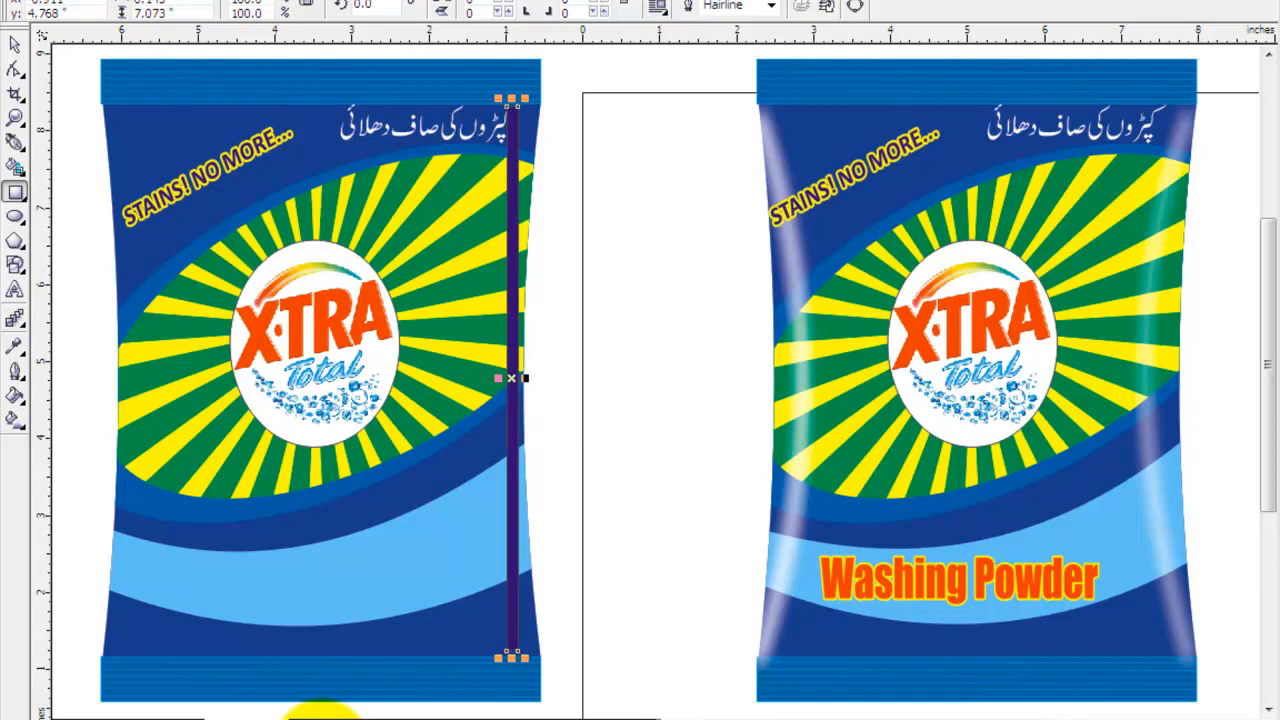
key("Delete")
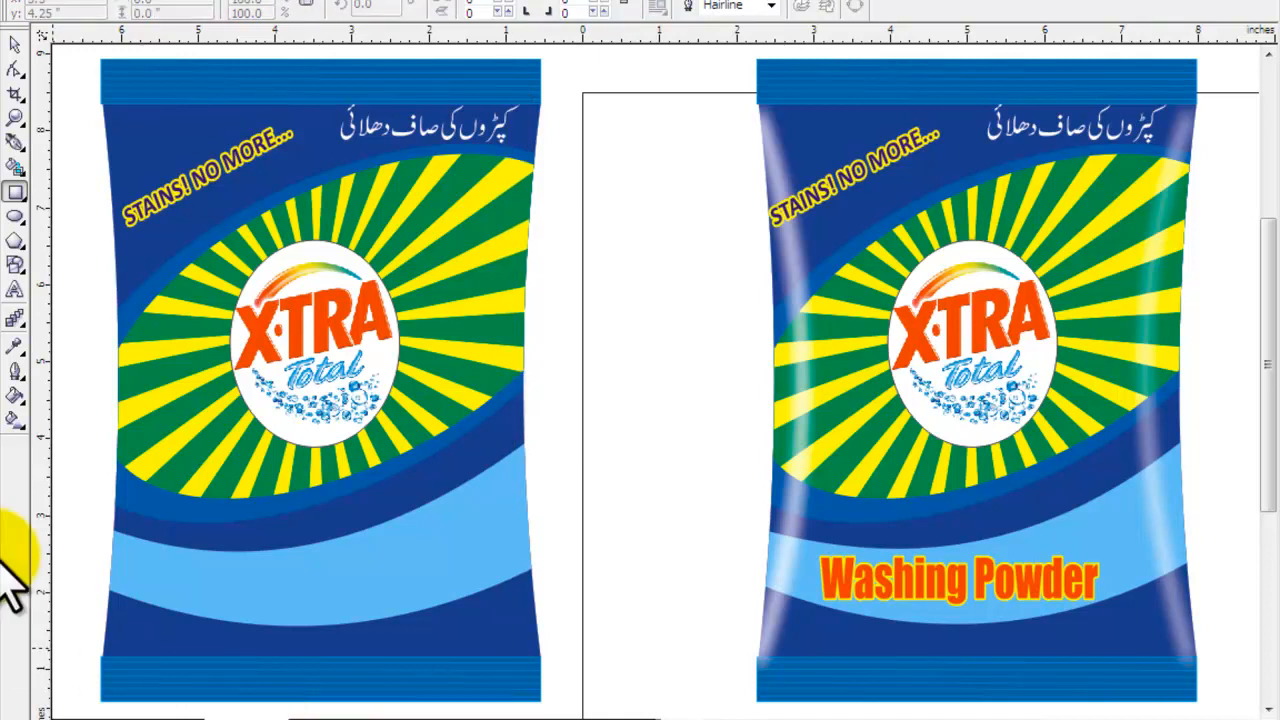
Step: Draw a straight vertical Bezier line about 7.2 in long near the new pouch's right edge, between the upper and lower seals
left_click(16, 143)
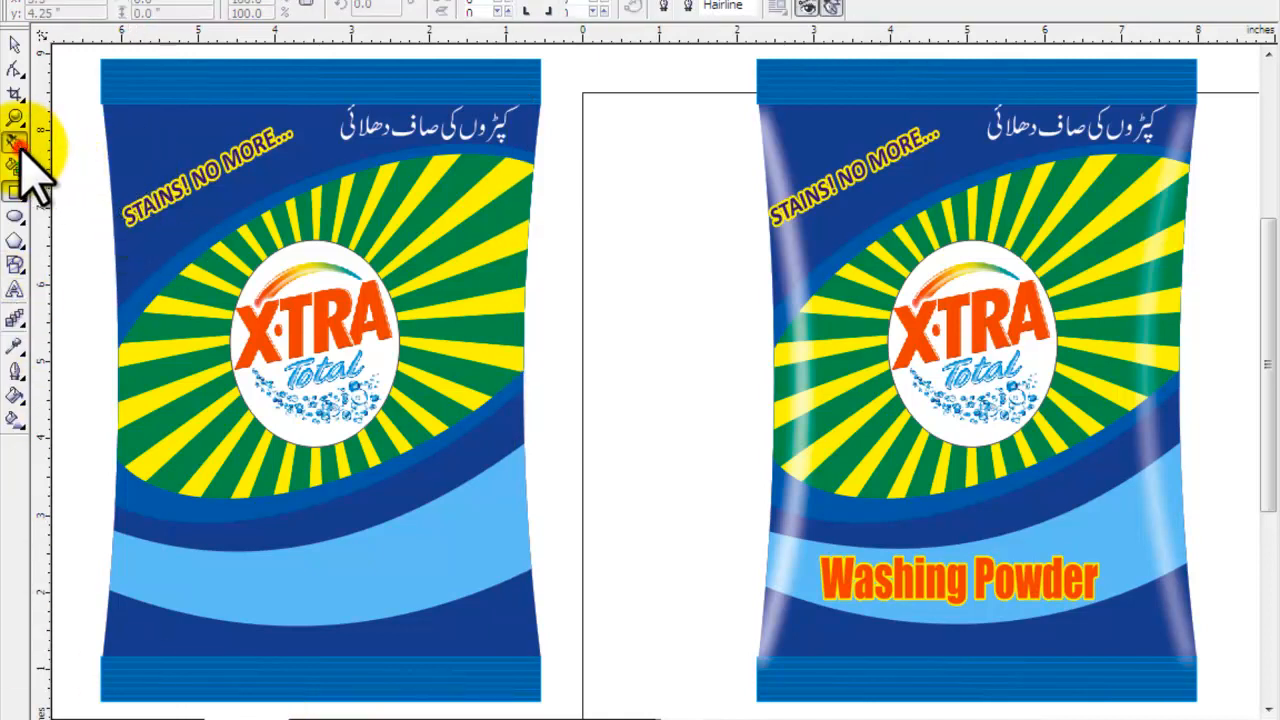
left_click(20, 147)
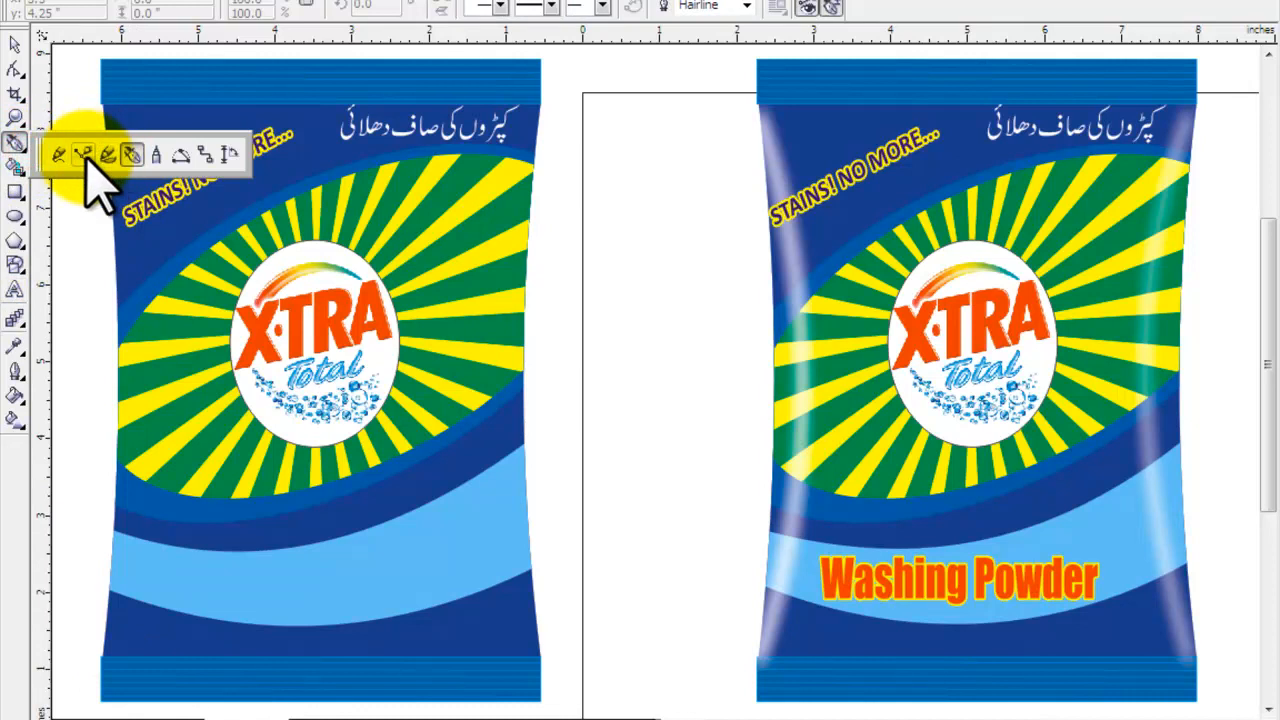
left_click(84, 154)
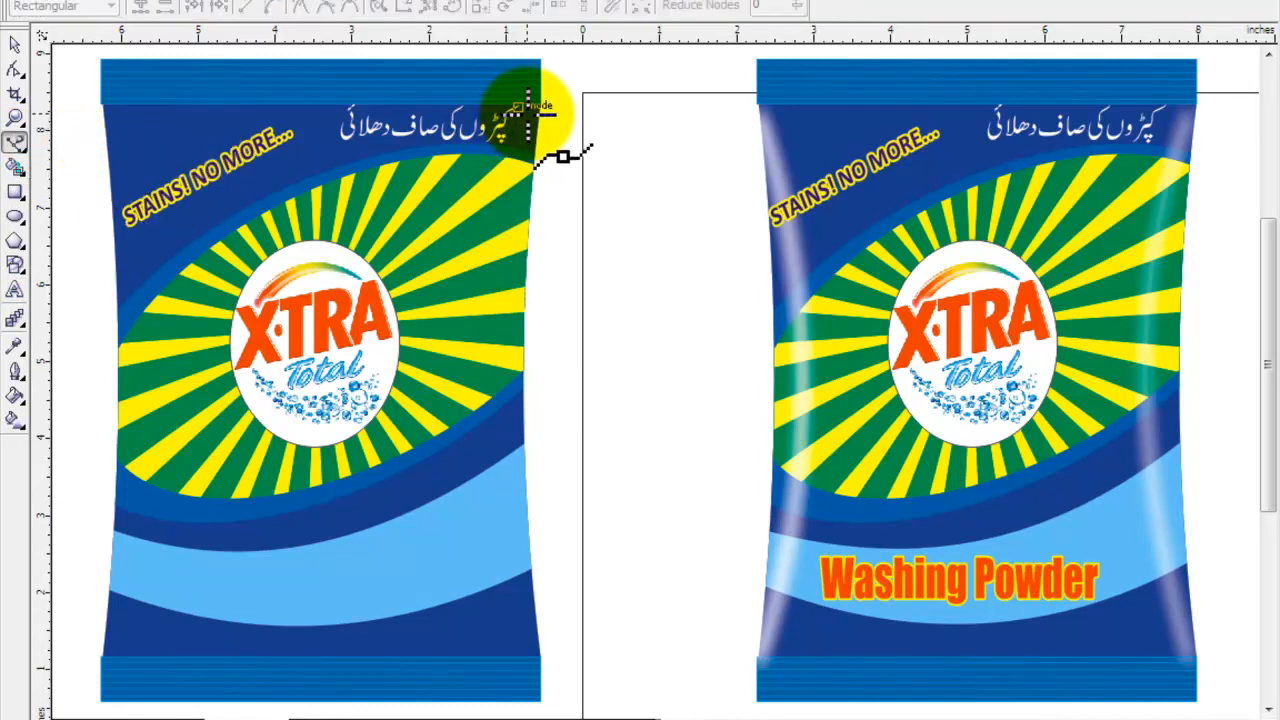
left_click(528, 104)
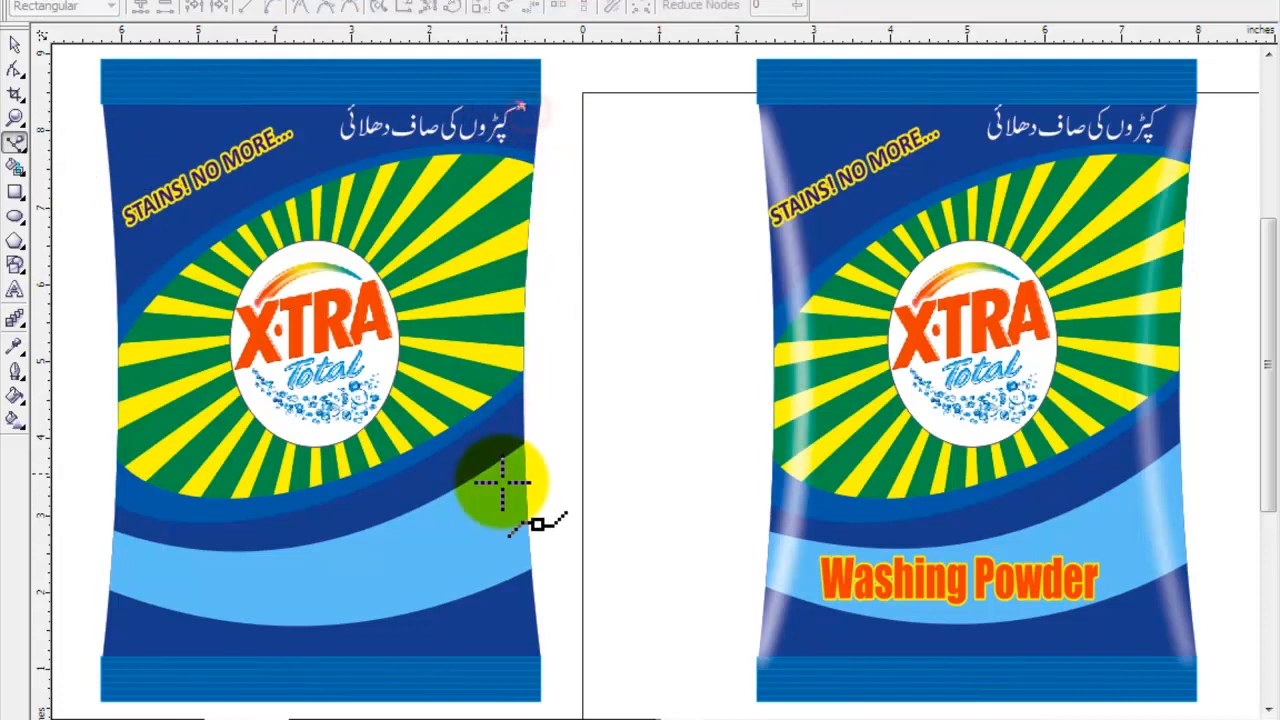
left_click(524, 654)
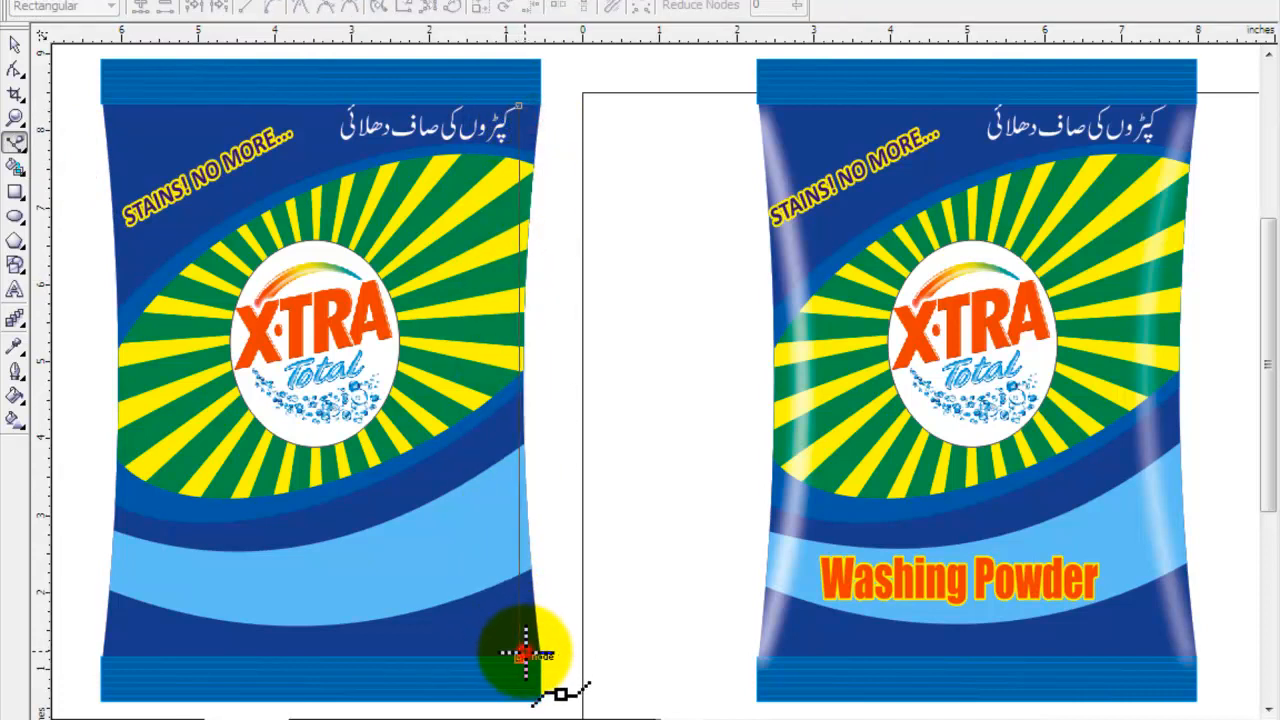
Step: Convert the vertical line to a curve and bend its middle inward to follow the pouch's right side
left_click(14, 67)
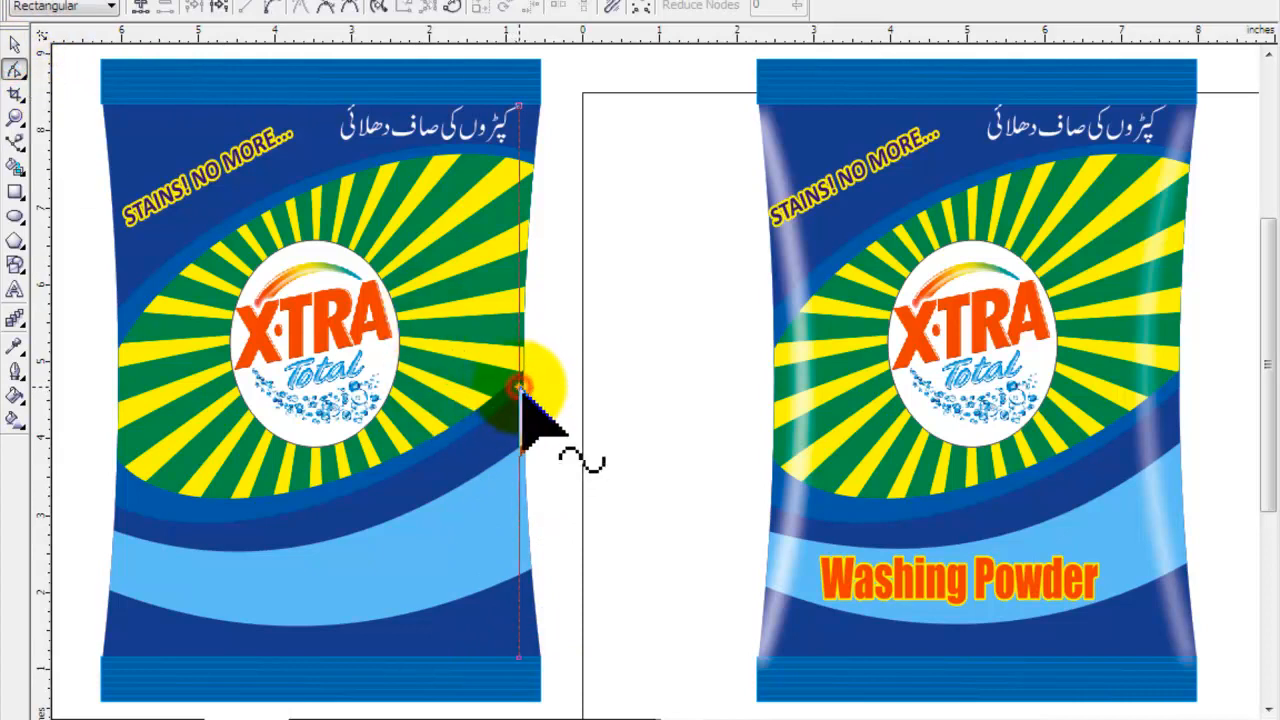
left_click(269, 6)
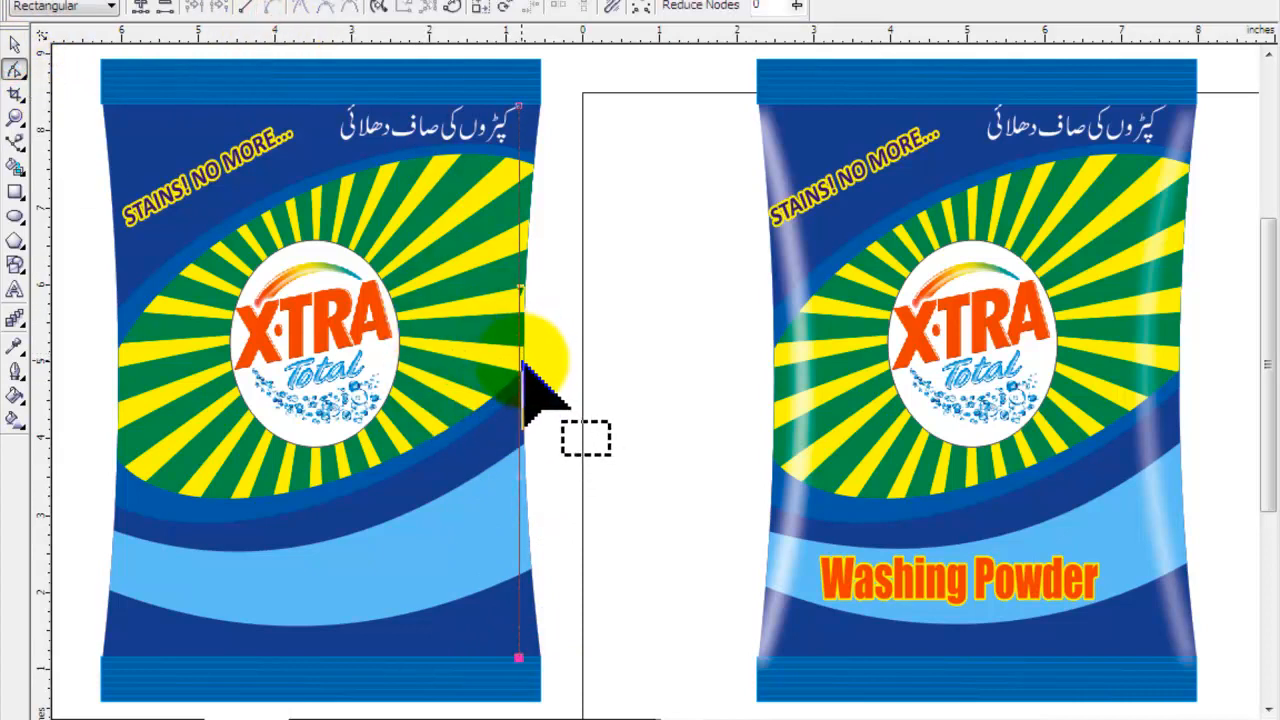
left_click_drag(522, 367, 502, 372)
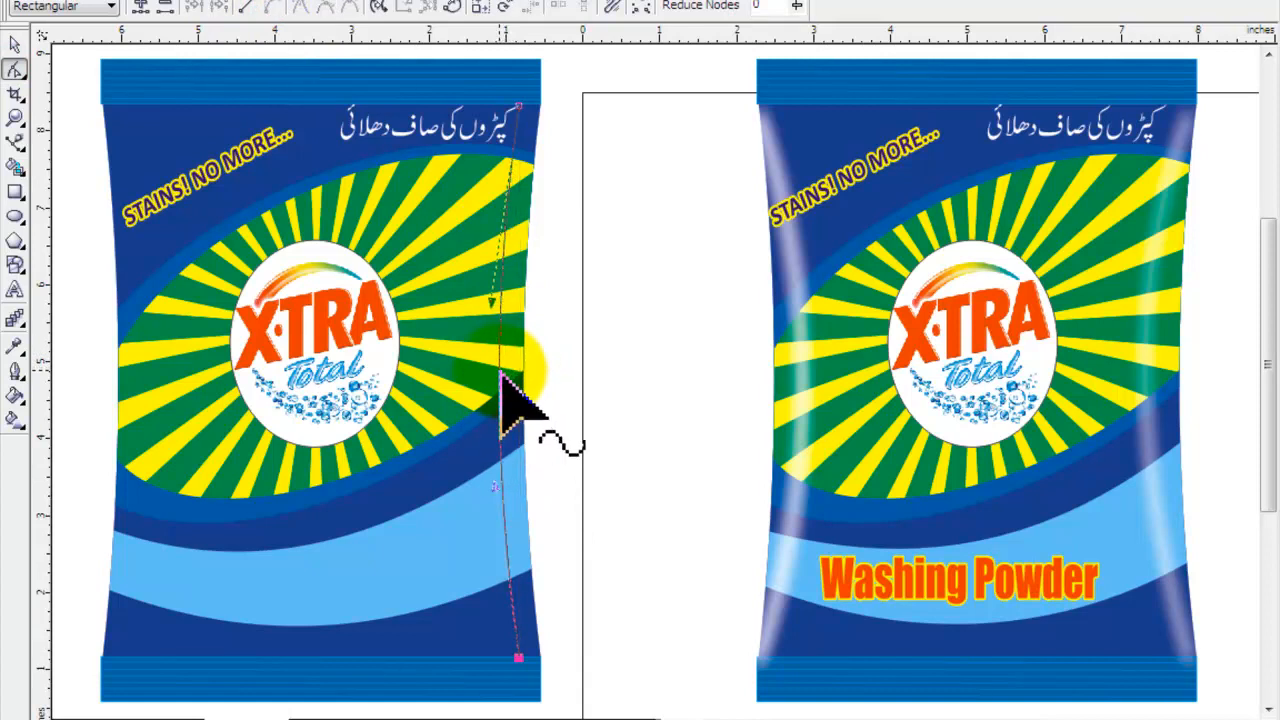
left_click(16, 44)
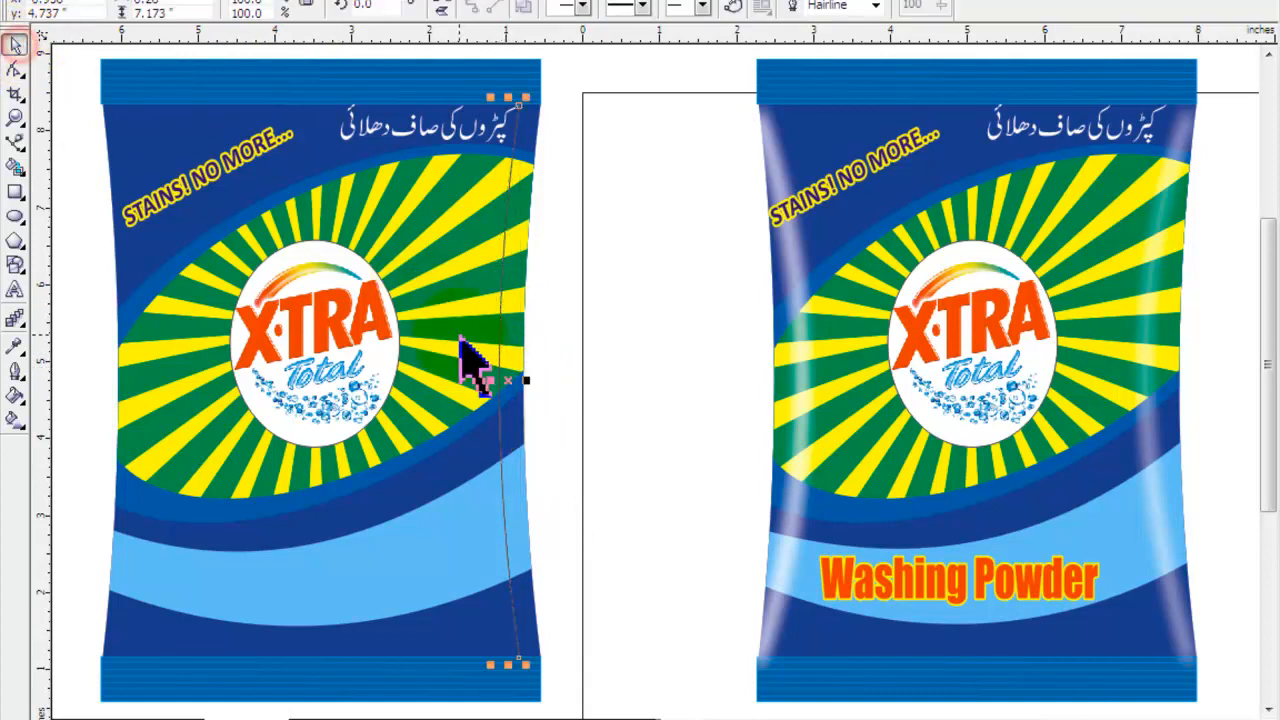
Step: Give the curved line a 16 pt outline with rounded corners and line caps, behind fill and scaled with the image
key("F12")
left_click(516, 249)
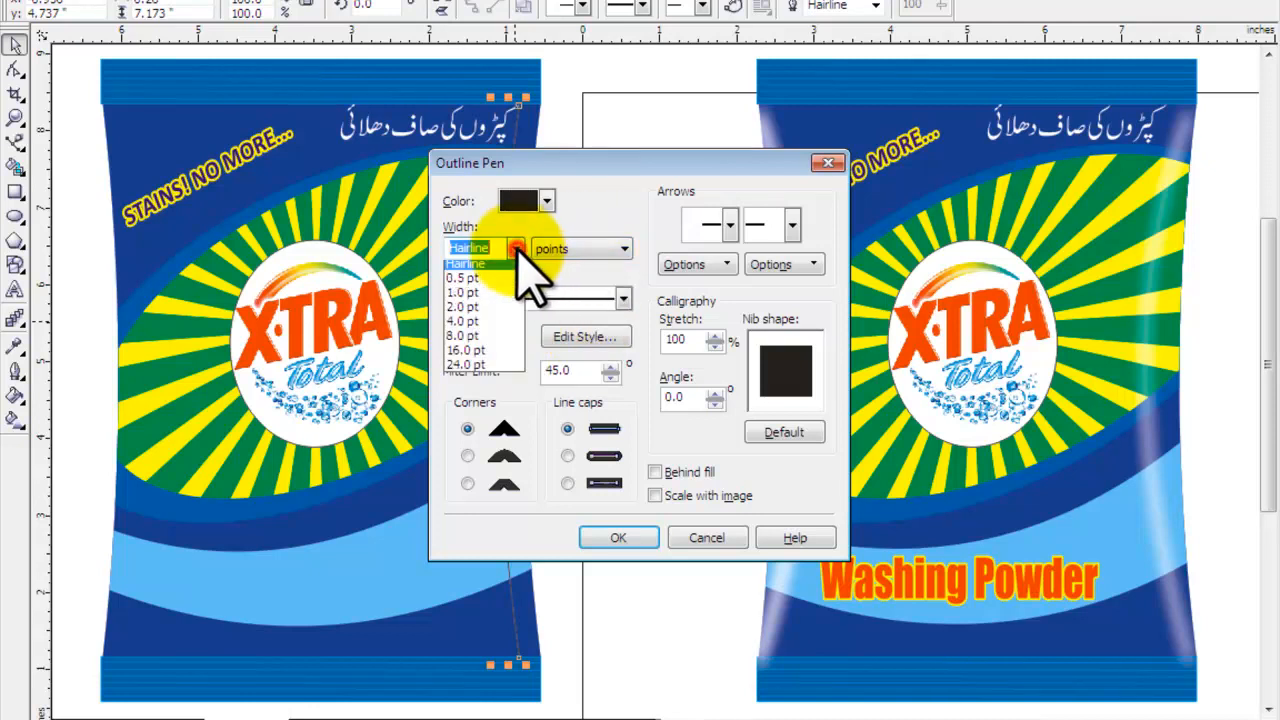
left_click(484, 368)
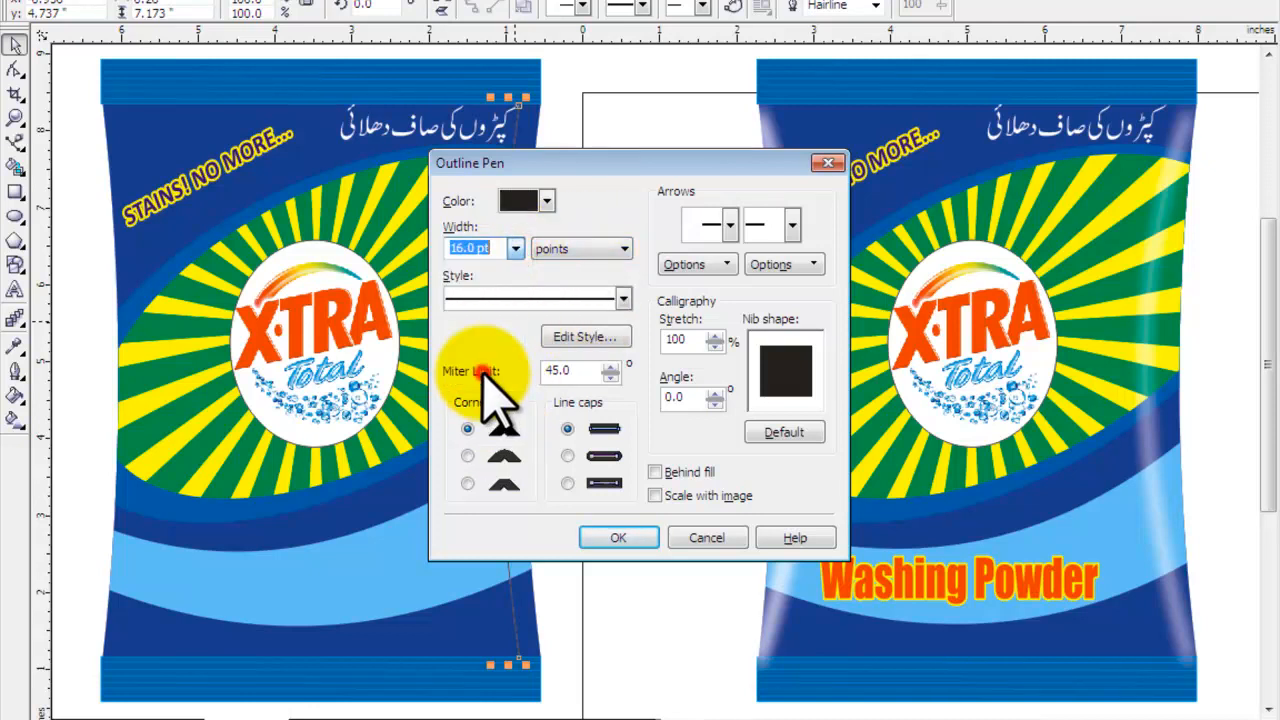
left_click(567, 456)
left_click(467, 456)
left_click(676, 470)
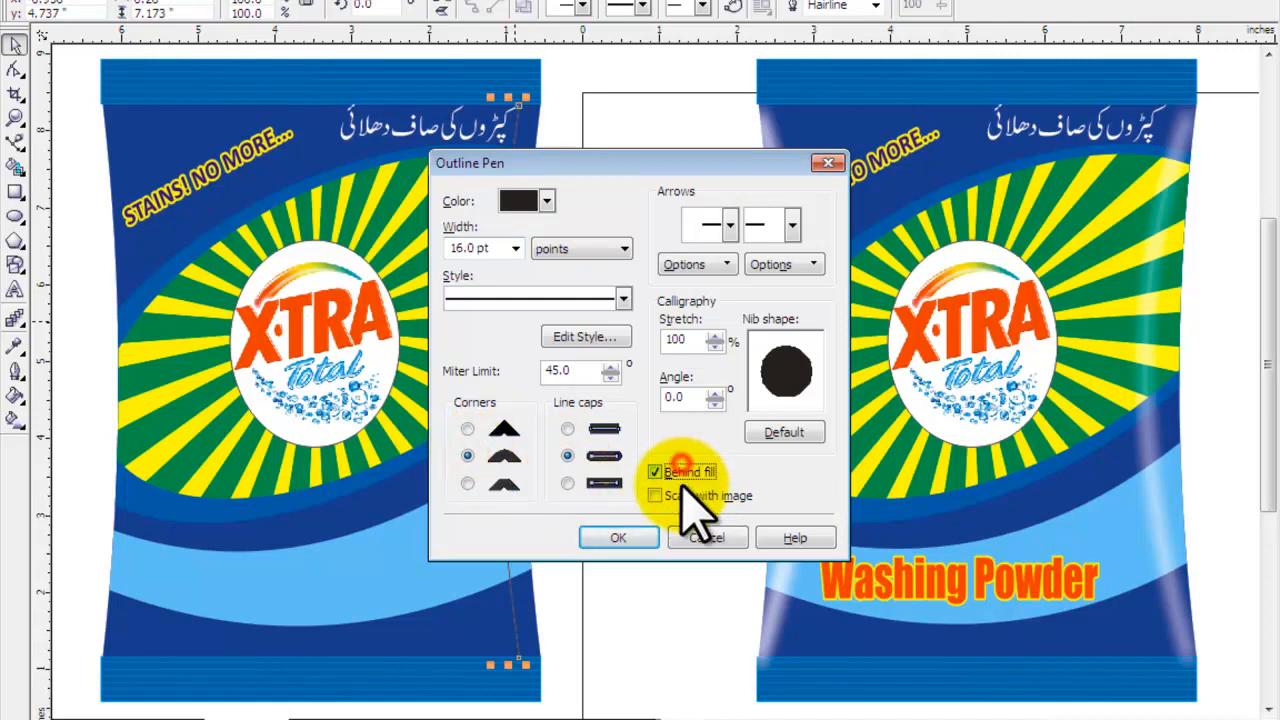
left_click(640, 538)
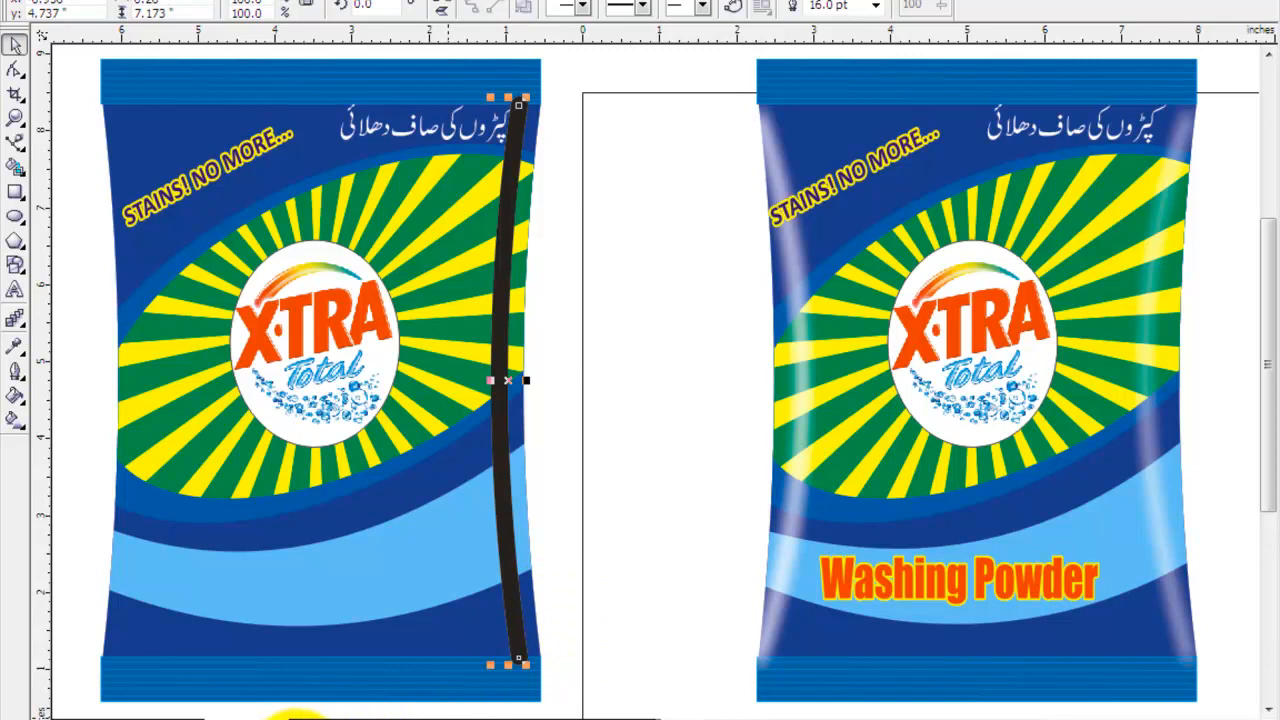
Step: Colour the thick curved line's outline white and nudge it slightly toward the new pouch's right edge
right_click(295, 715)
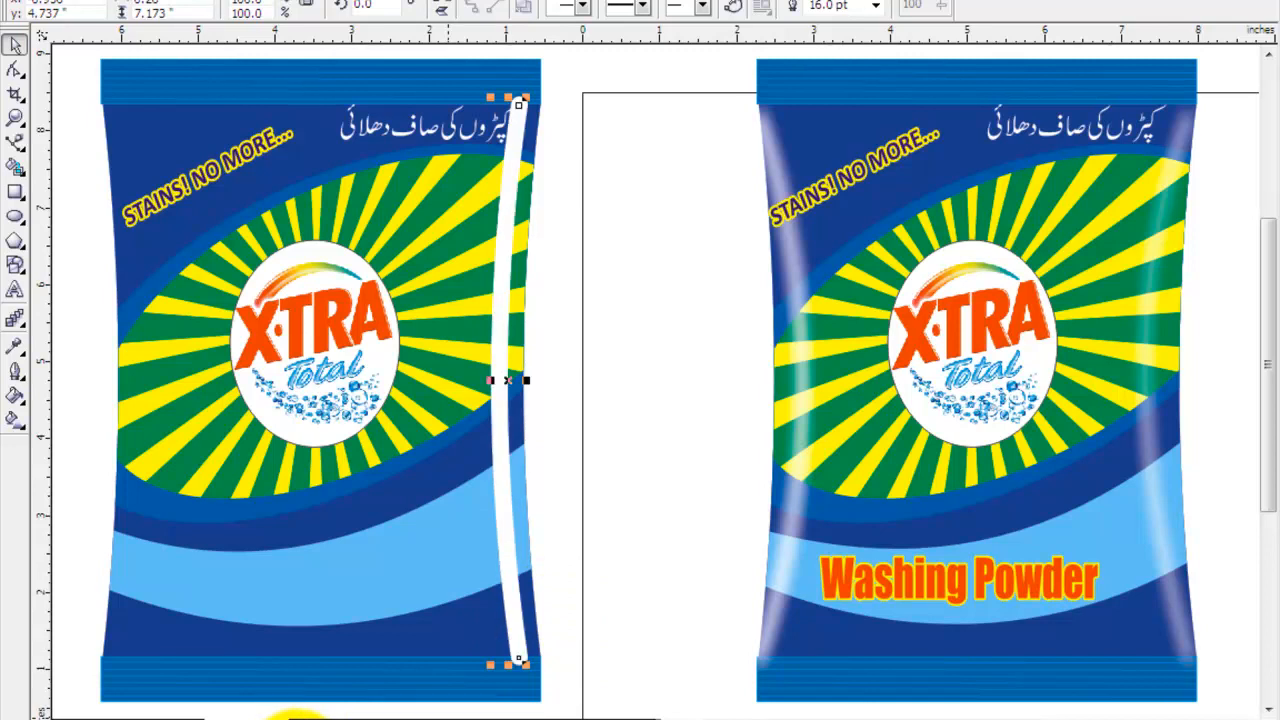
key("Right")
key("Right")
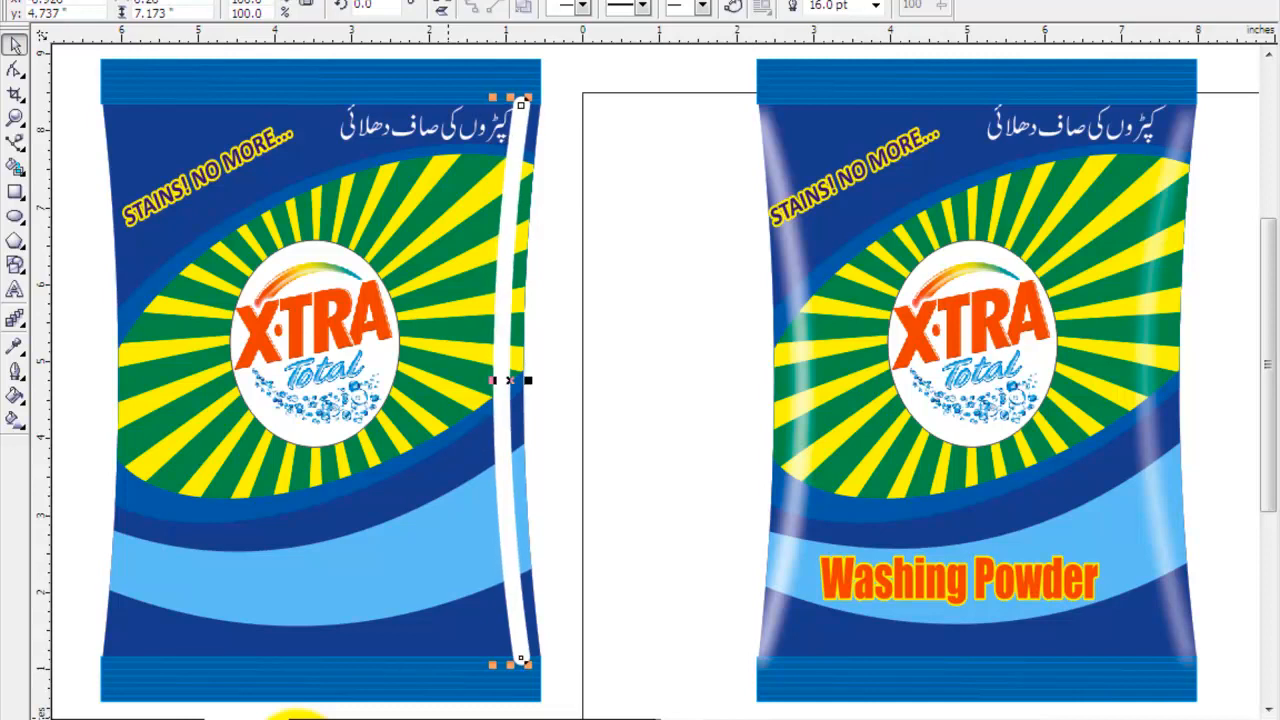
key("Right")
Step: Set the white curved line's outline width to 13 pt
key("F12")
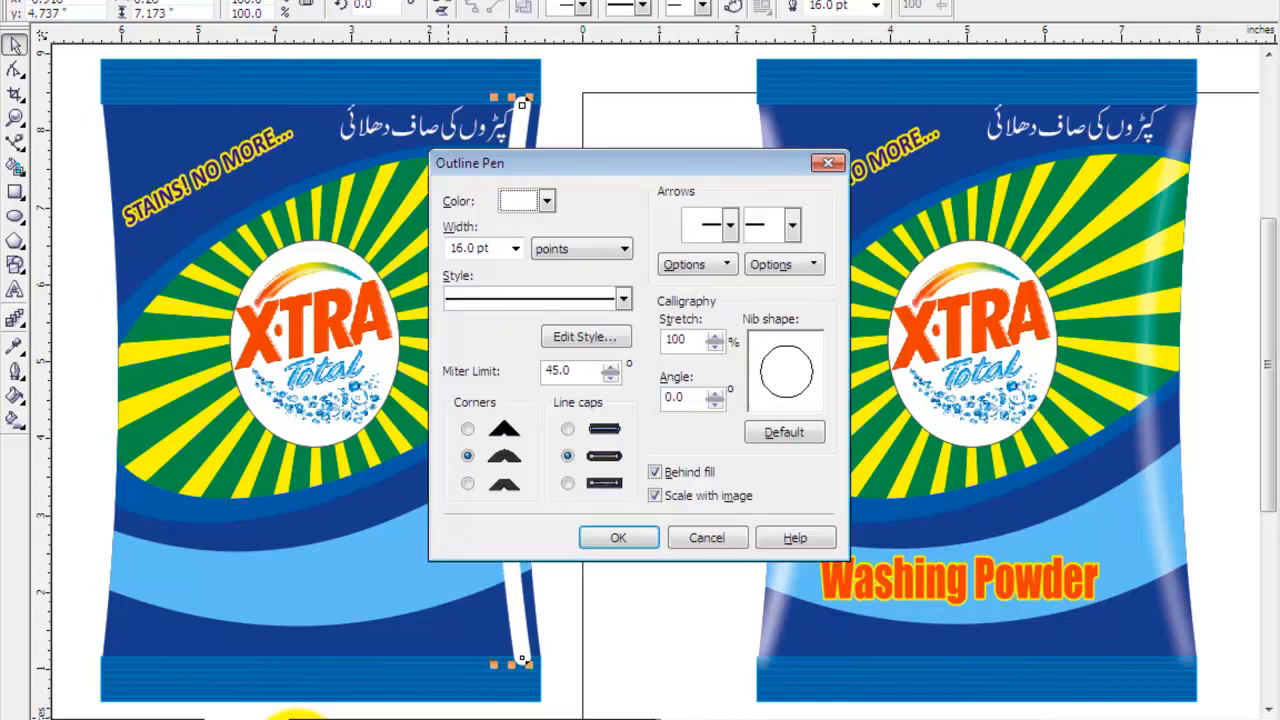
left_click_drag(450, 248, 488, 250)
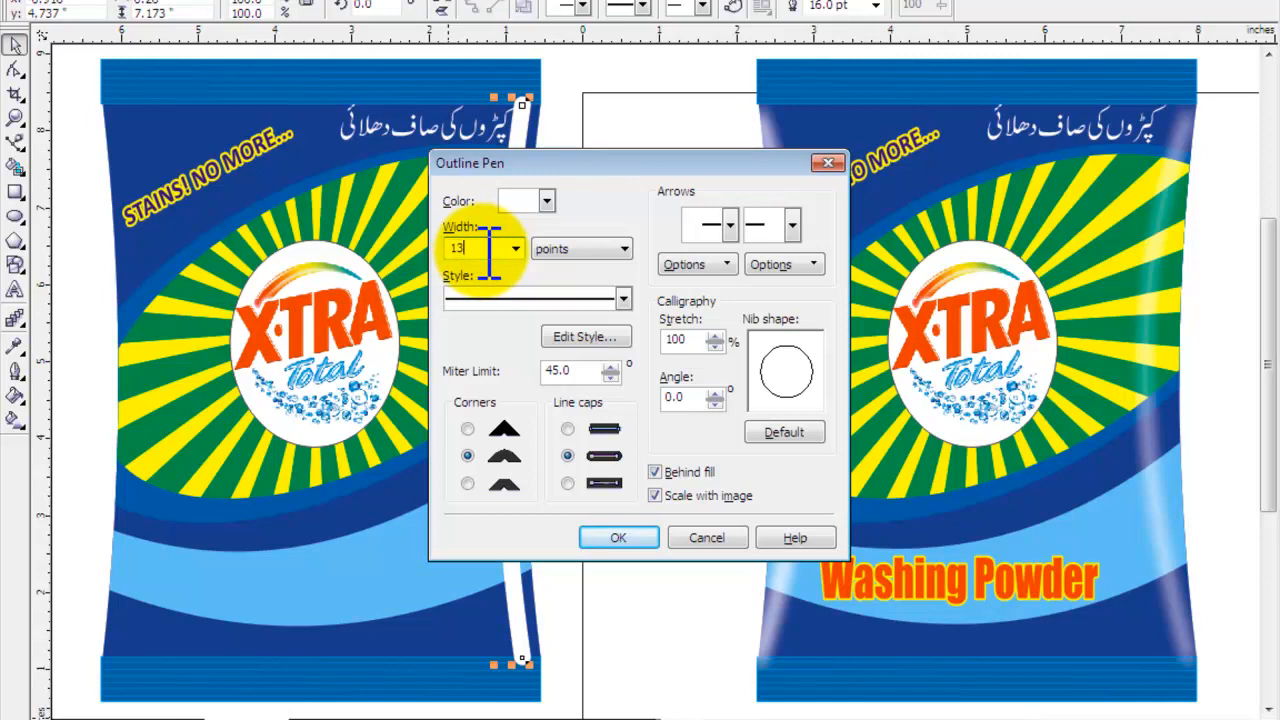
type("13")
key("Return")
left_click(500, 529)
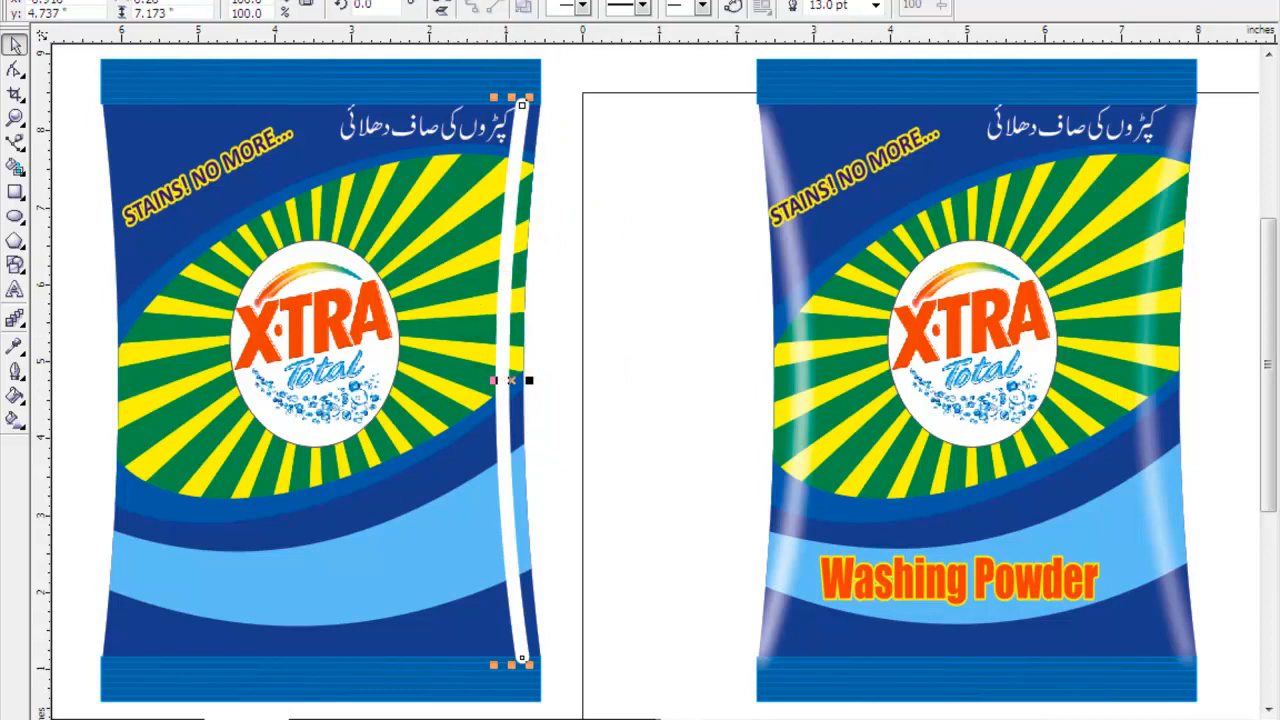
Step: Convert the white line to a 200 dpi RGB Color (24-bit) bitmap with anti-aliasing and a transparent background
left_click(400, 0)
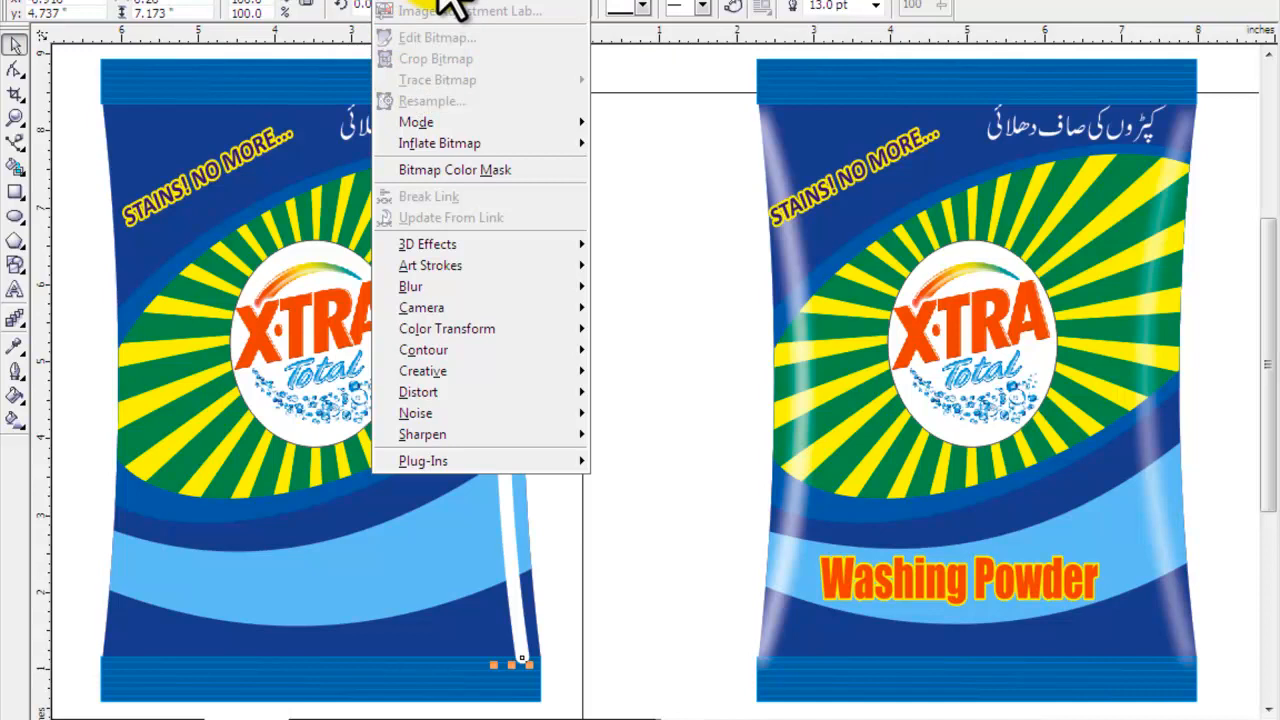
left_click(440, 2)
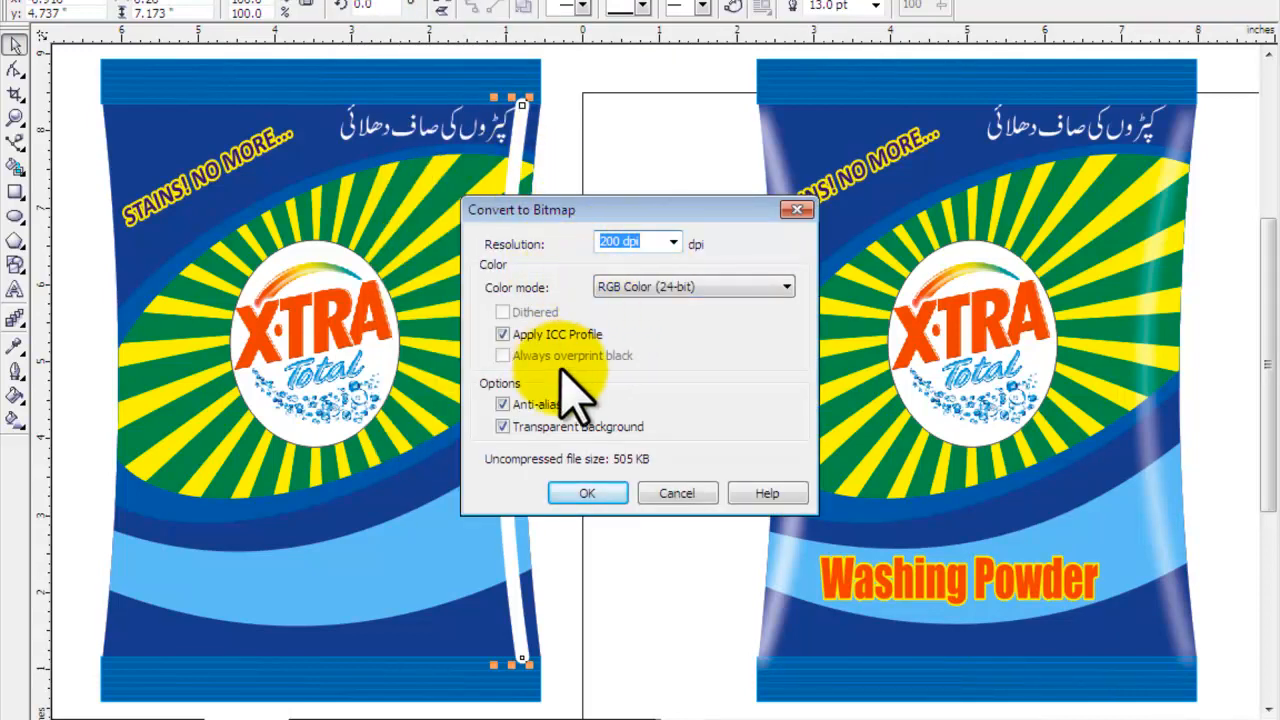
left_click(612, 495)
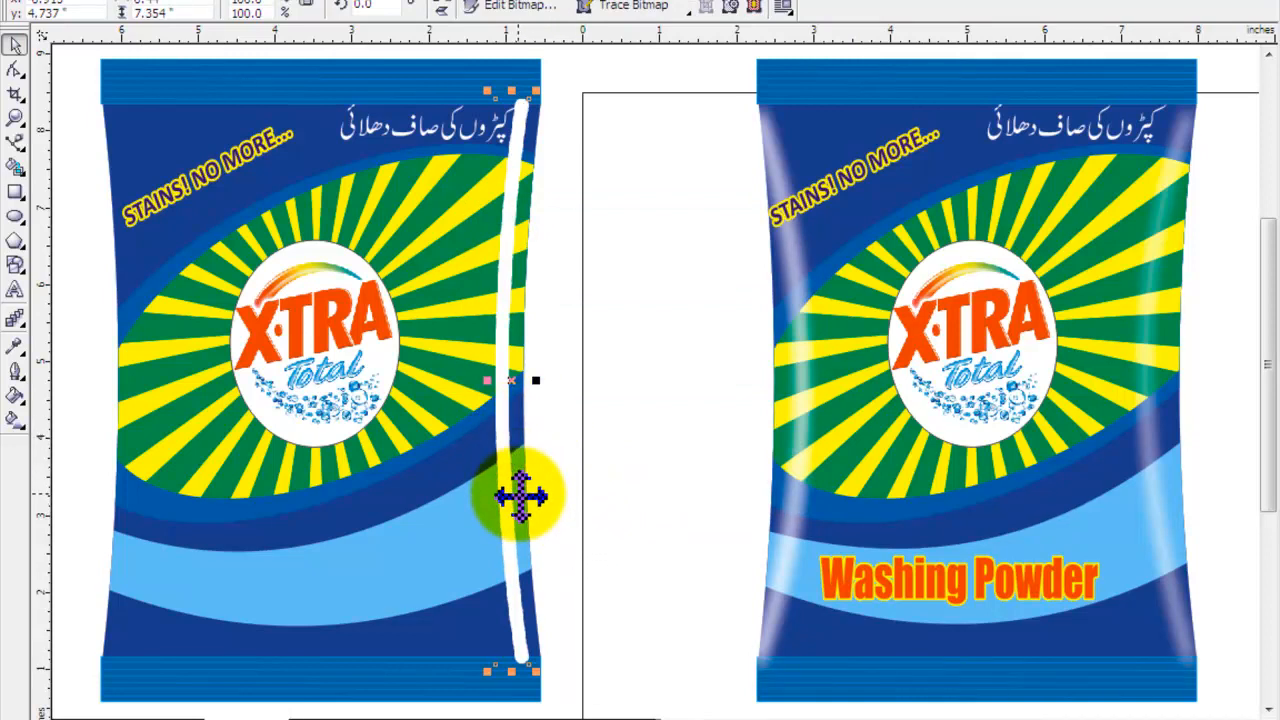
Step: Soften the white line bitmap into a highlight with a previewed Gaussian Blur, its radius slightly above 16 pixels
left_click(450, 0)
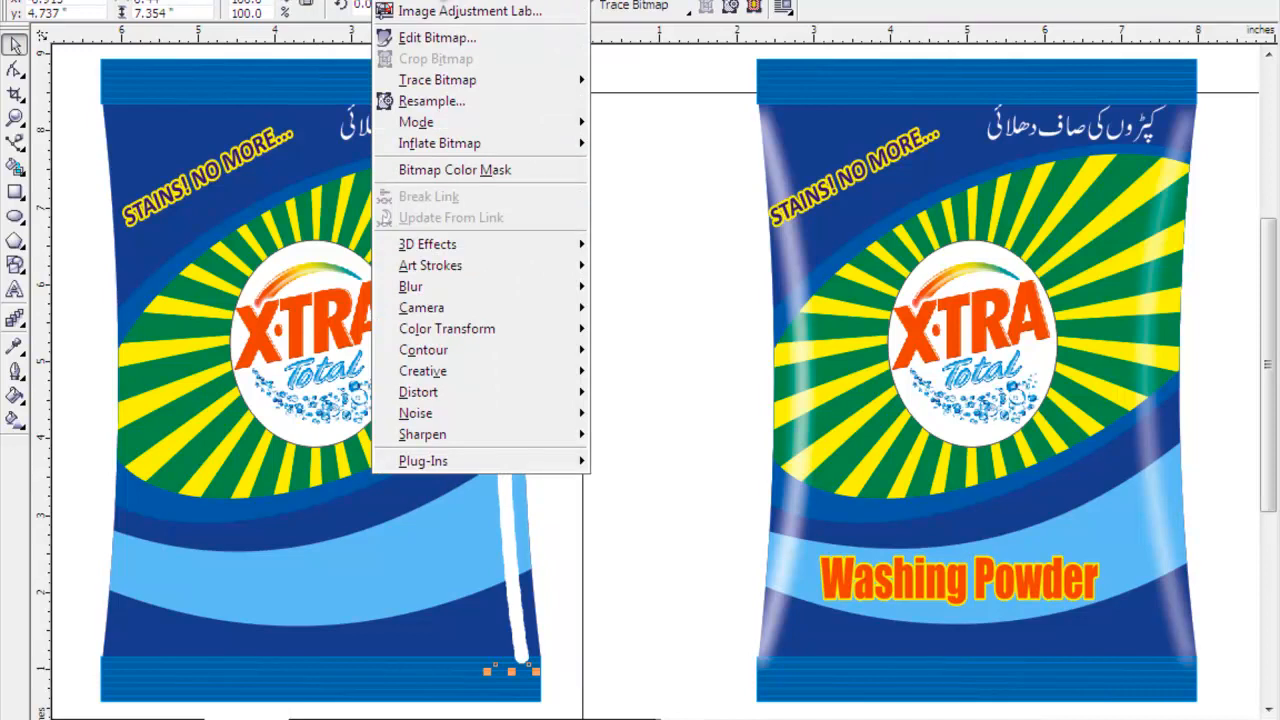
mouse_move(414, 287)
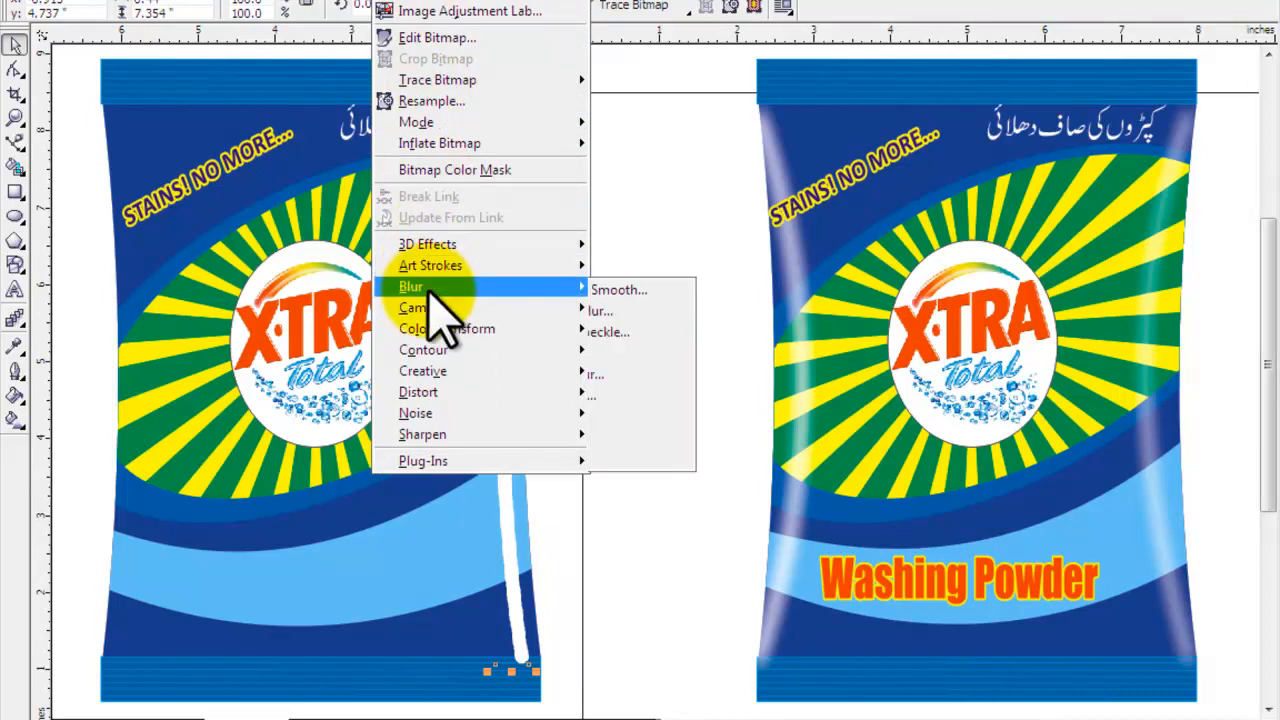
left_click(678, 312)
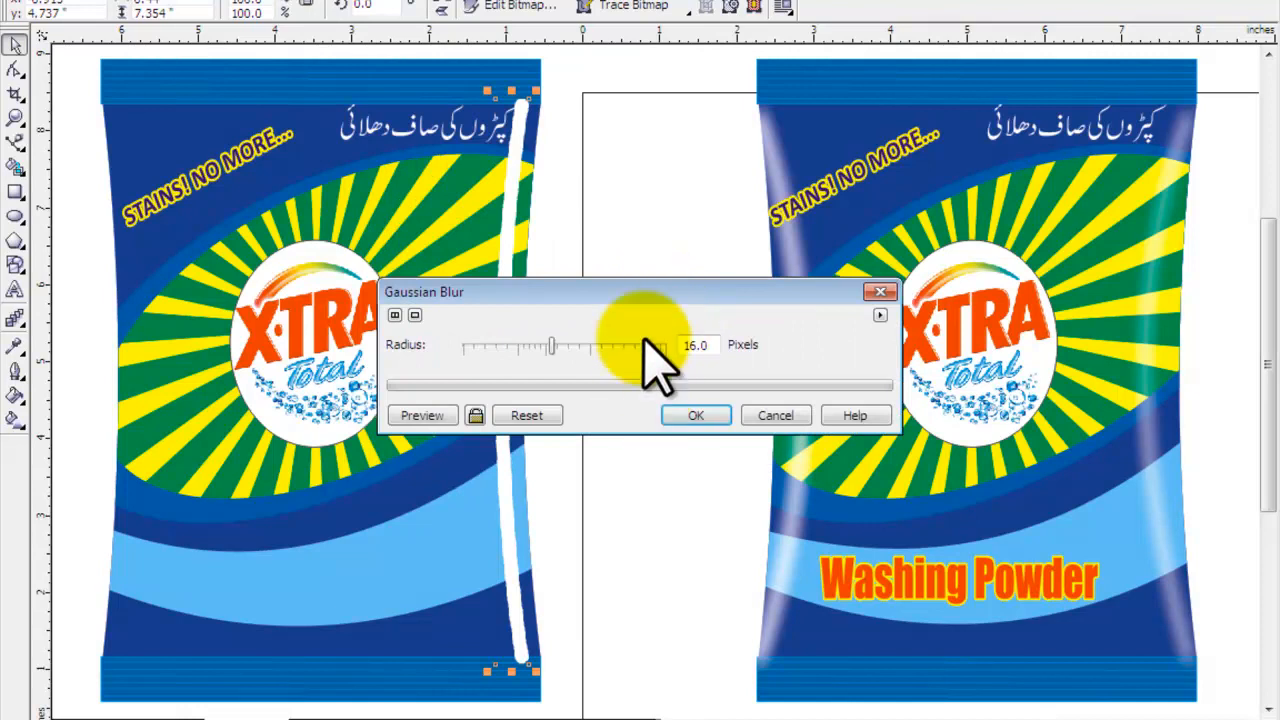
left_click_drag(660, 290, 901, 190)
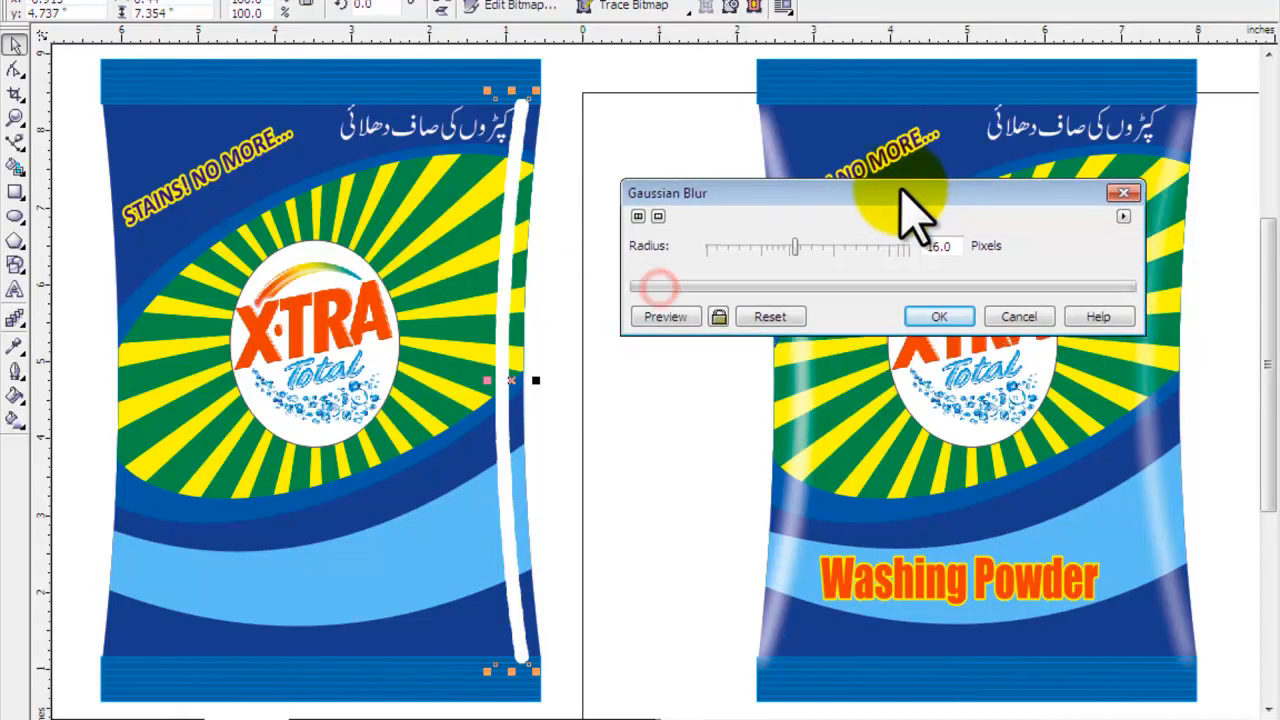
left_click(716, 316)
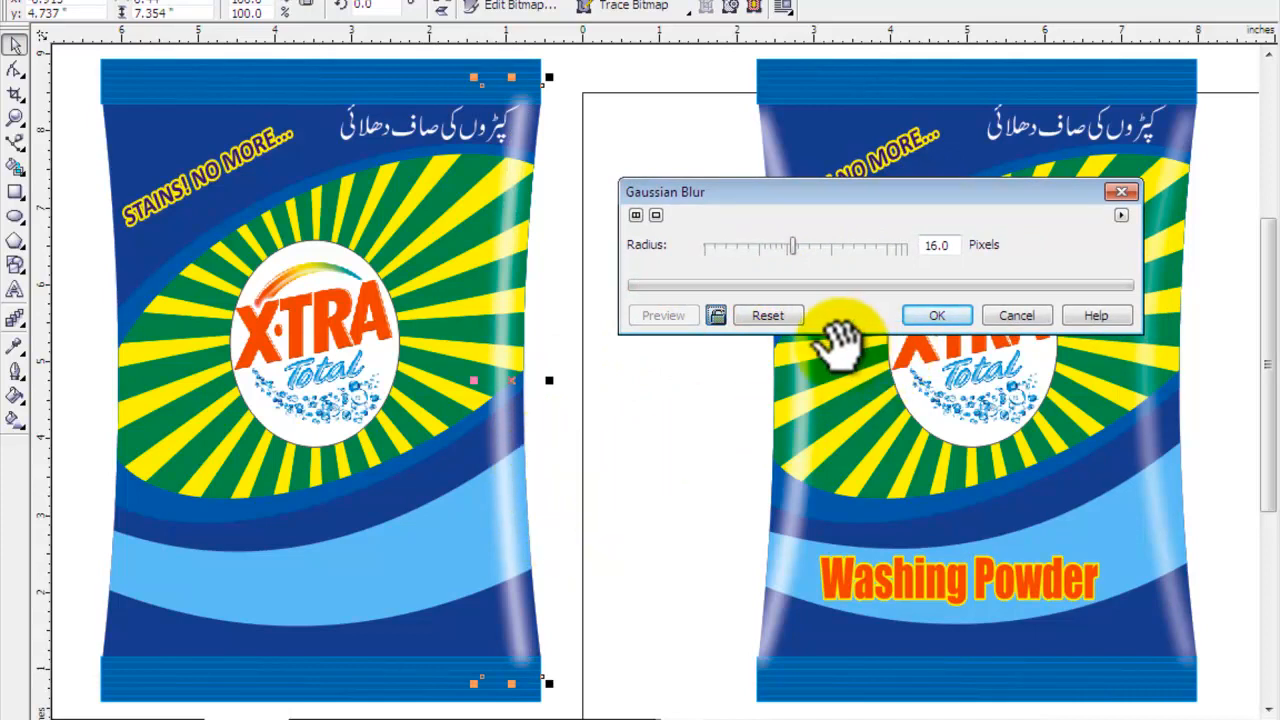
mouse_move(791, 246)
left_mouse_down()
mouse_move(760, 243)
mouse_move(812, 246)
mouse_move(798, 248)
left_mouse_up()
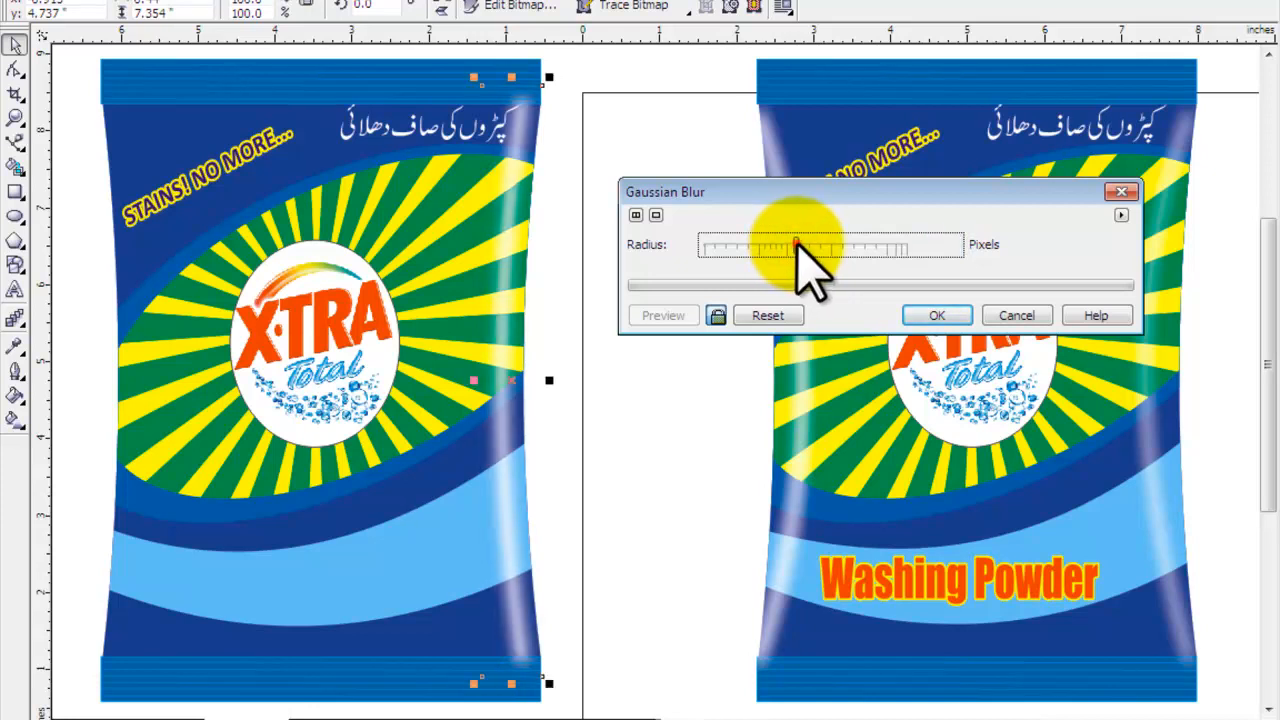
left_click(930, 316)
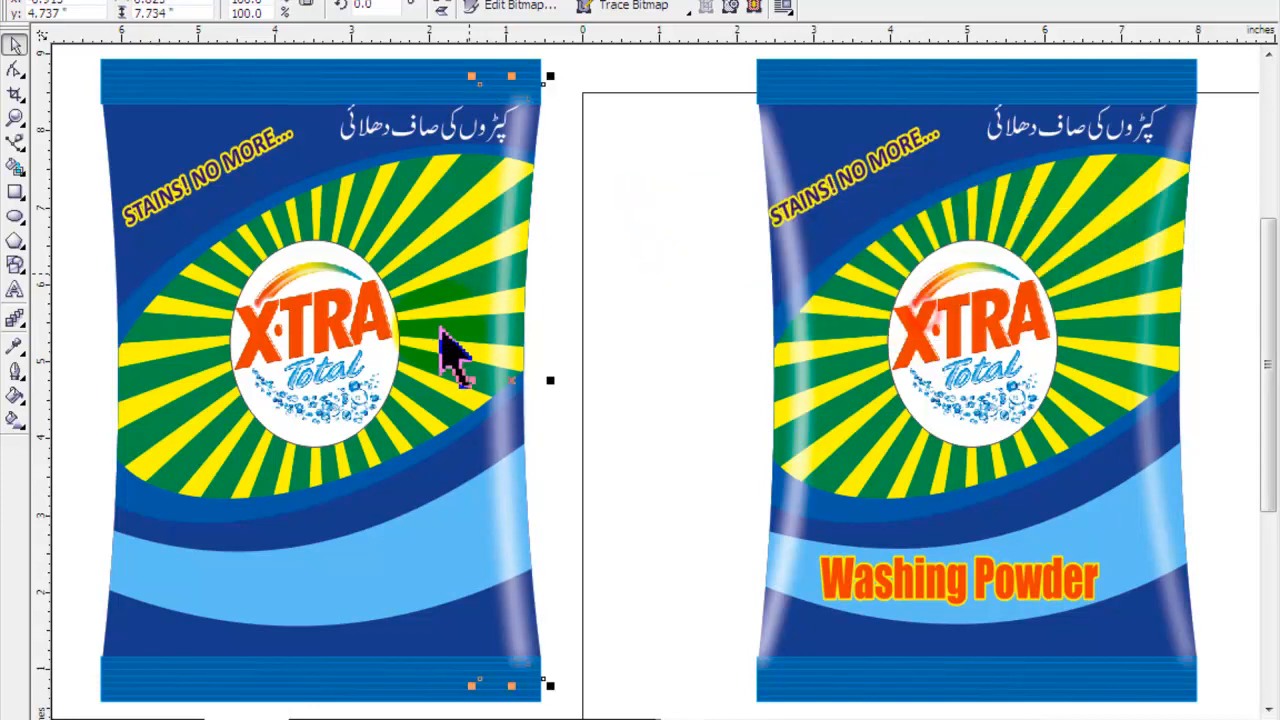
left_click(15, 69)
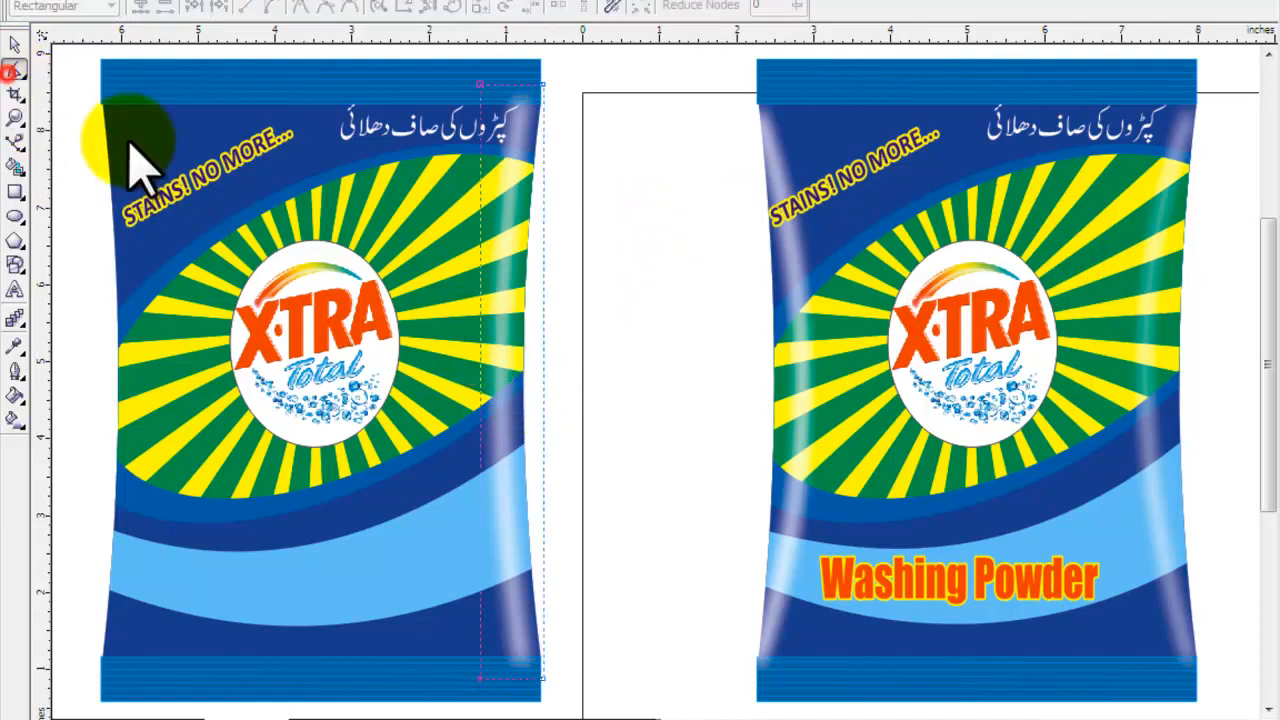
left_click(466, 402)
left_click_drag(459, 400, 457, 402)
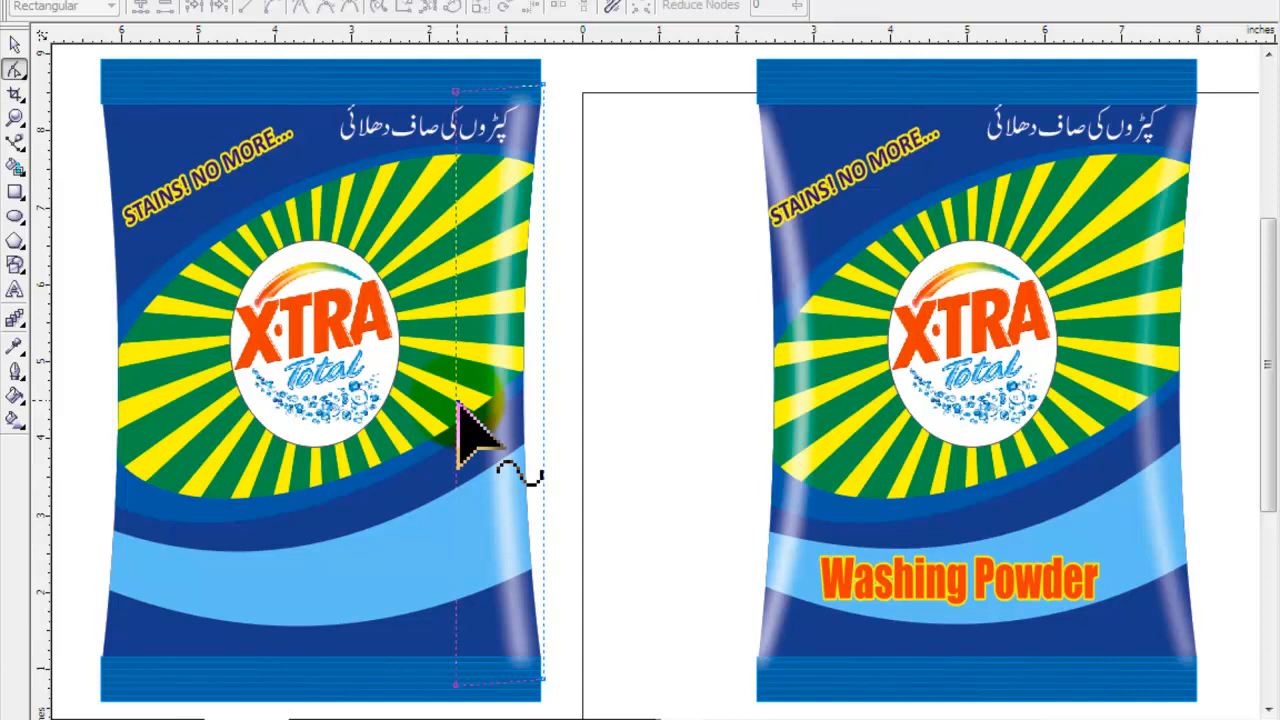
key("ctrl+z")
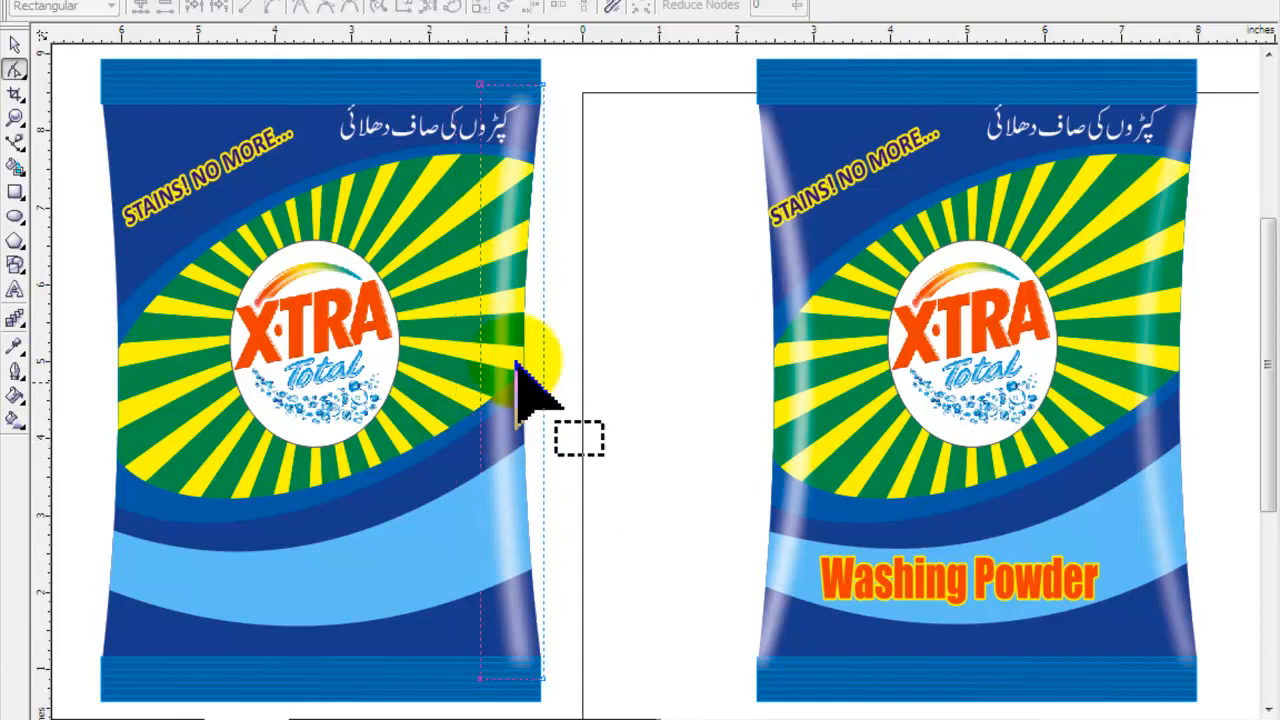
left_click(15, 45)
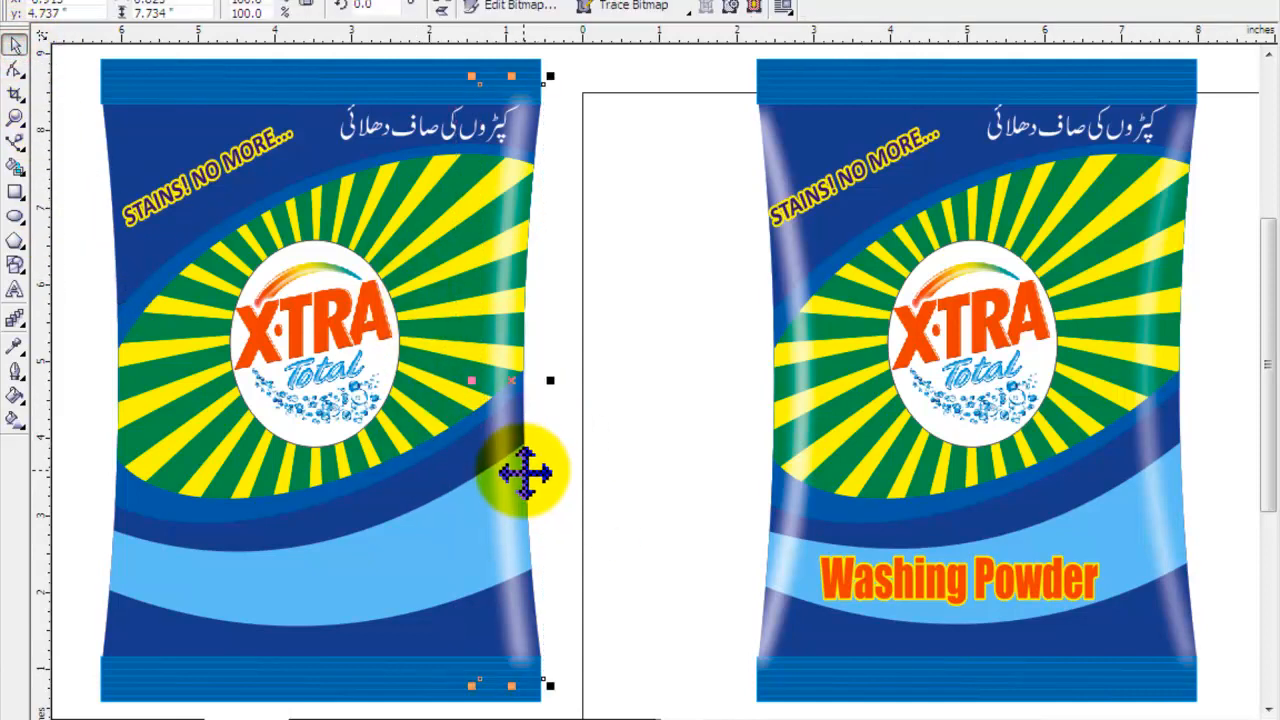
Step: Place a horizontally mirrored copy of the blurred highlight along the new pouch's left edge
left_click_drag(500, 378, 140, 362)
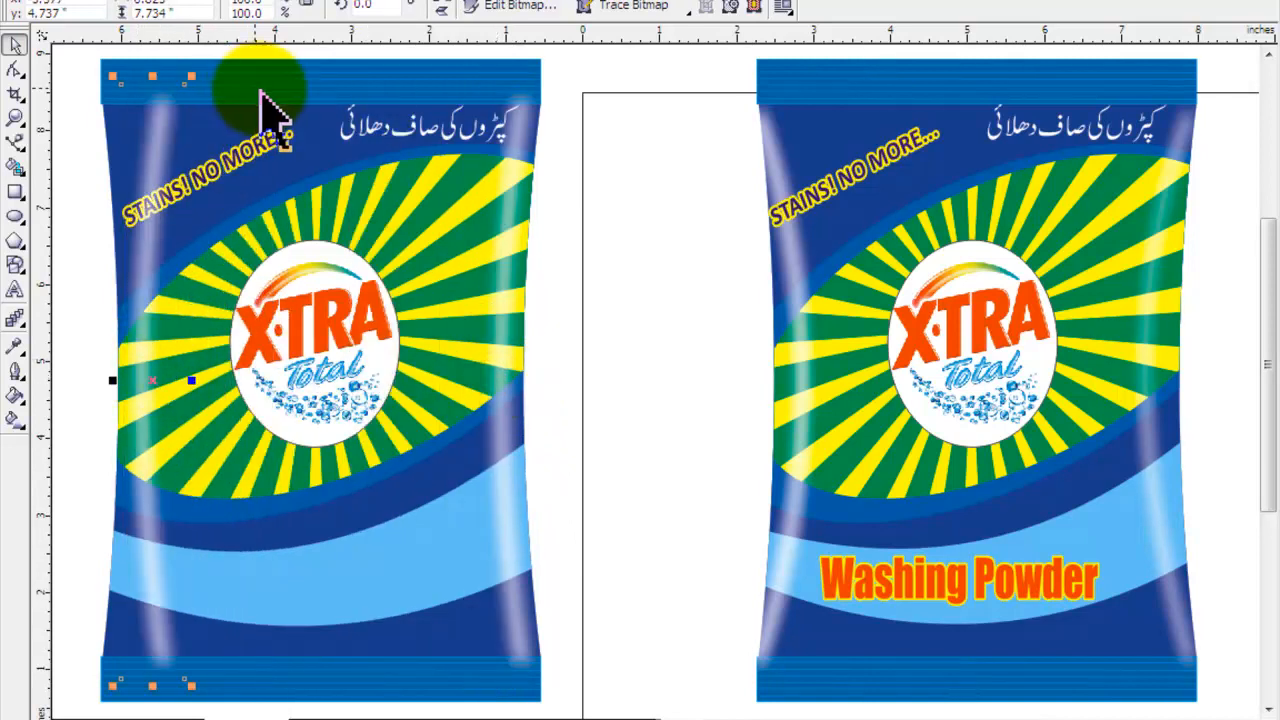
left_click(440, 8)
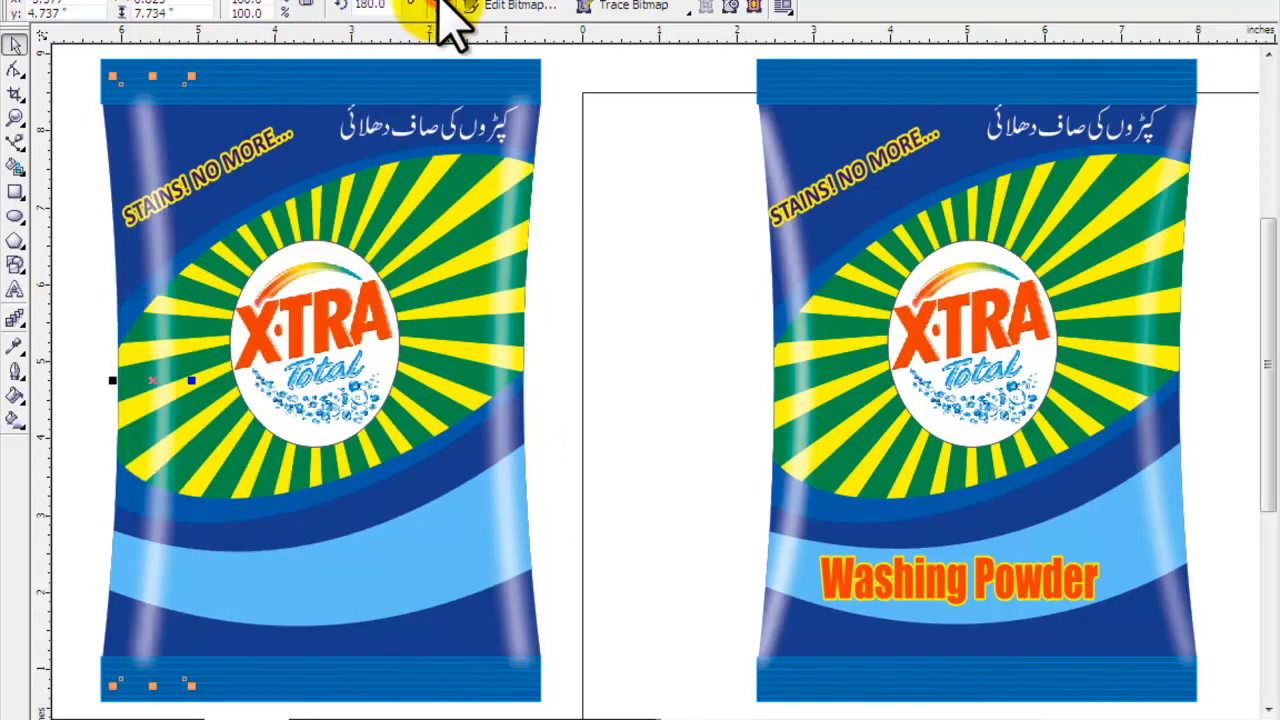
key("Left")
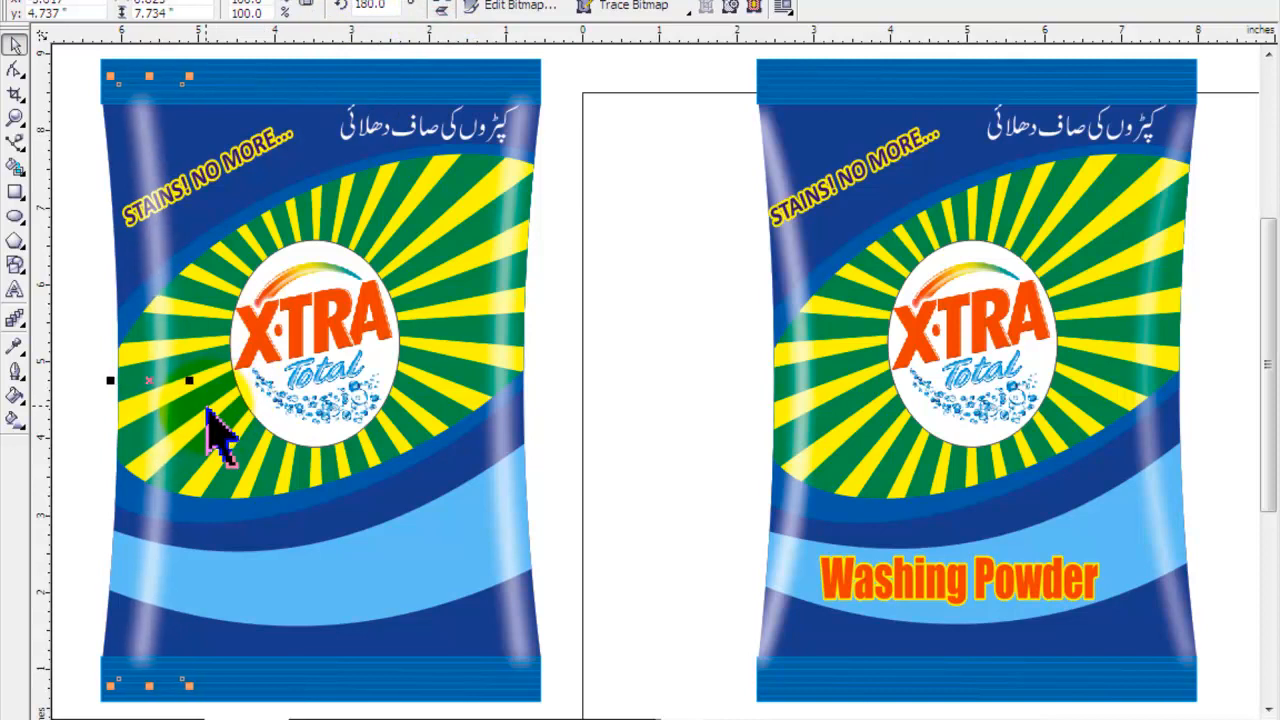
key("Left")
key("Left")
key("Left")
key("Left")
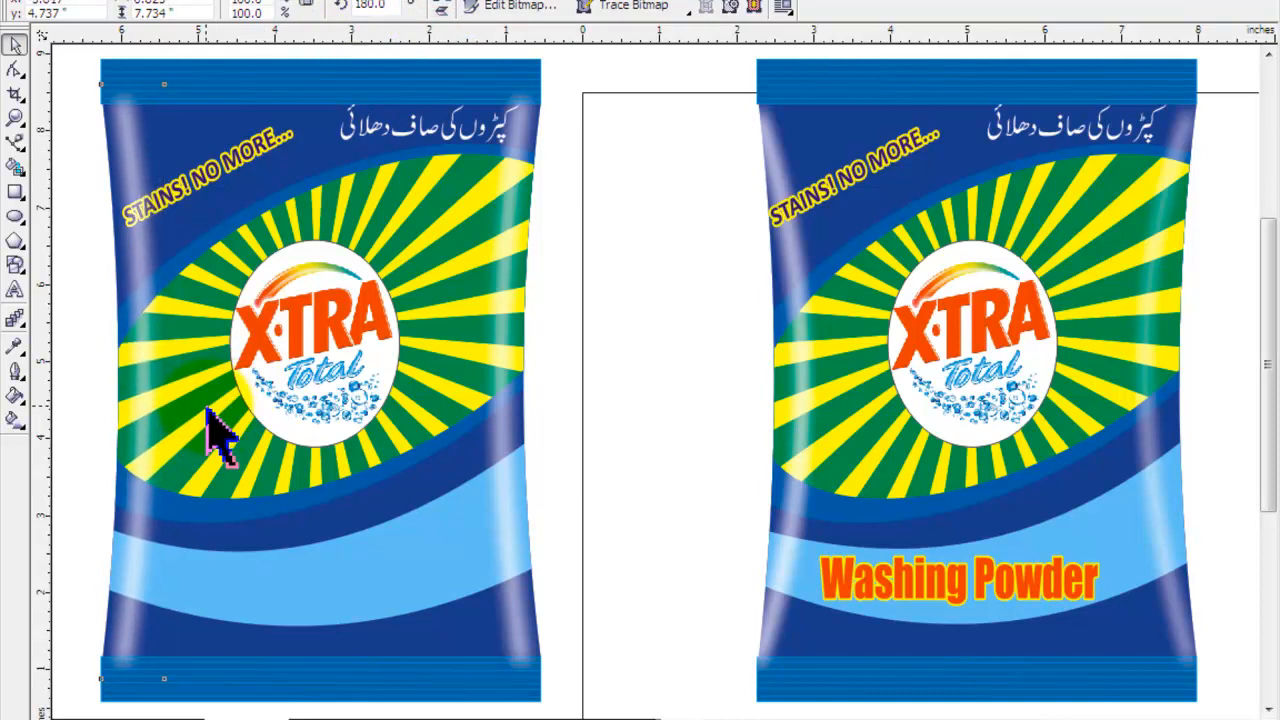
key("Left")
key("Left")
key("Left")
key("Left")
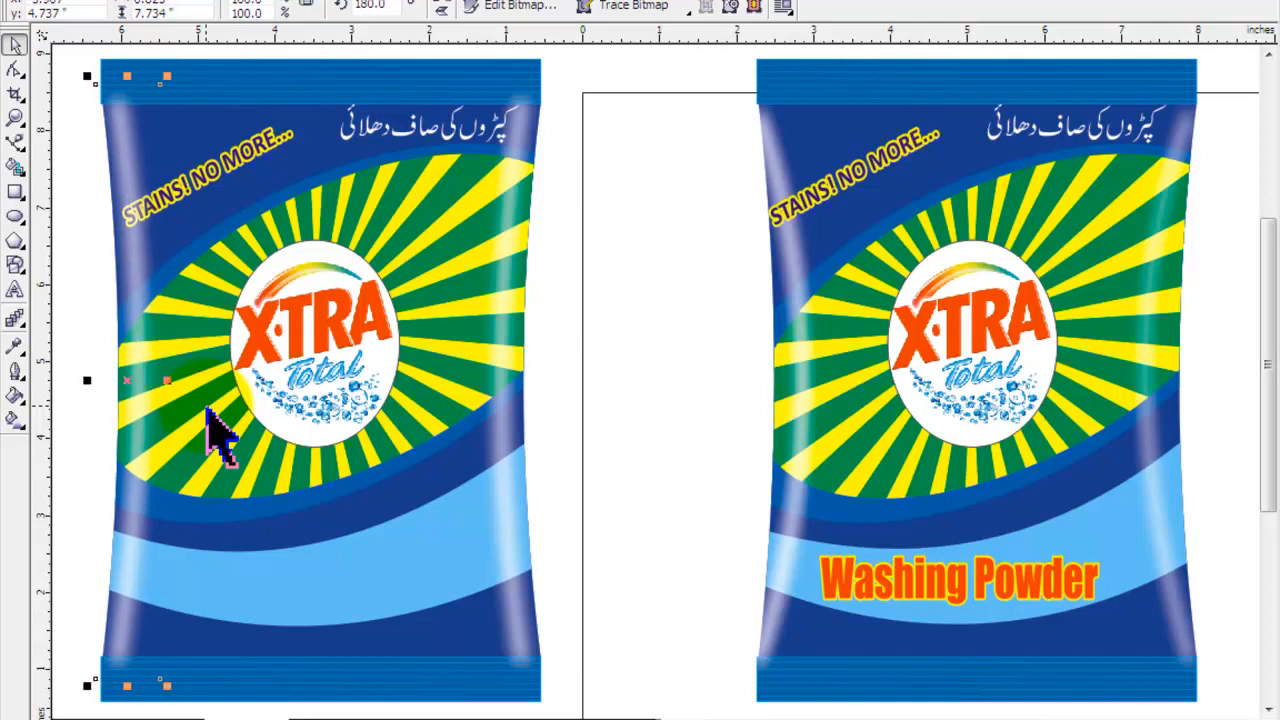
left_click(624, 288)
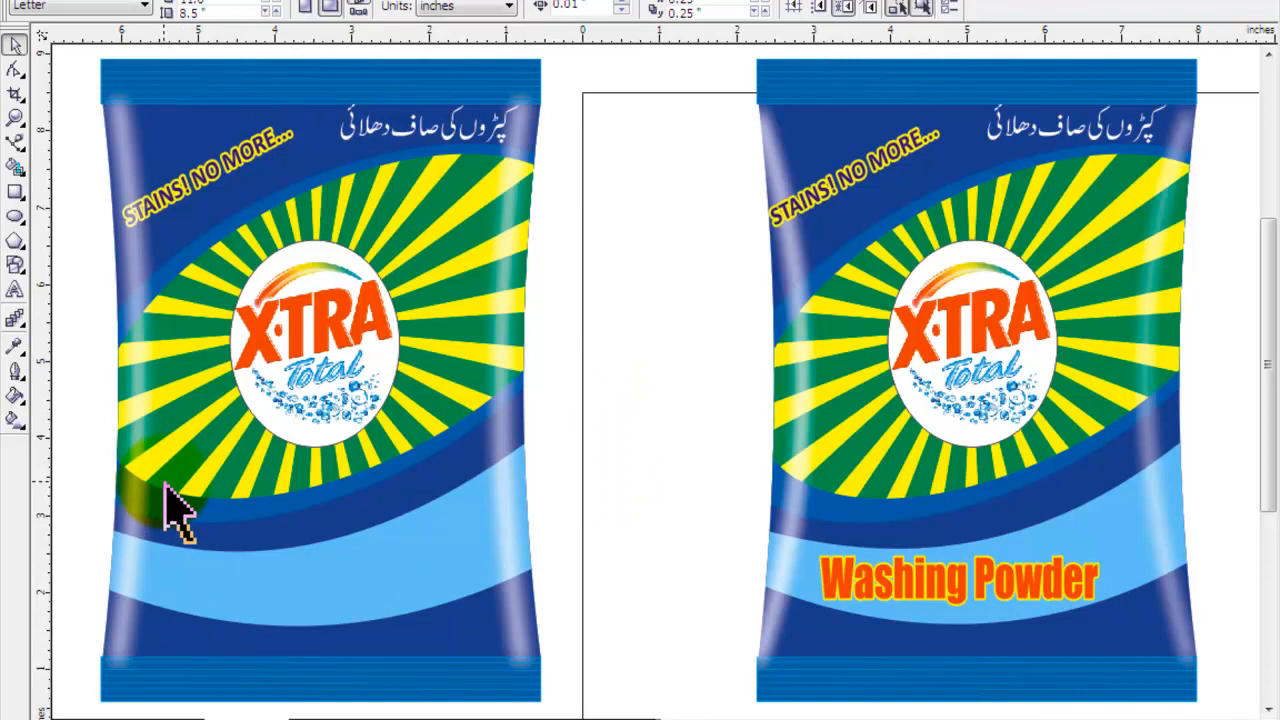
Step: Copy the "Washing Powder" text from the reference pouch onto the new pouch's light blue band
left_click(886, 585)
left_click_drag(902, 585, 246, 589)
left_click(620, 290)
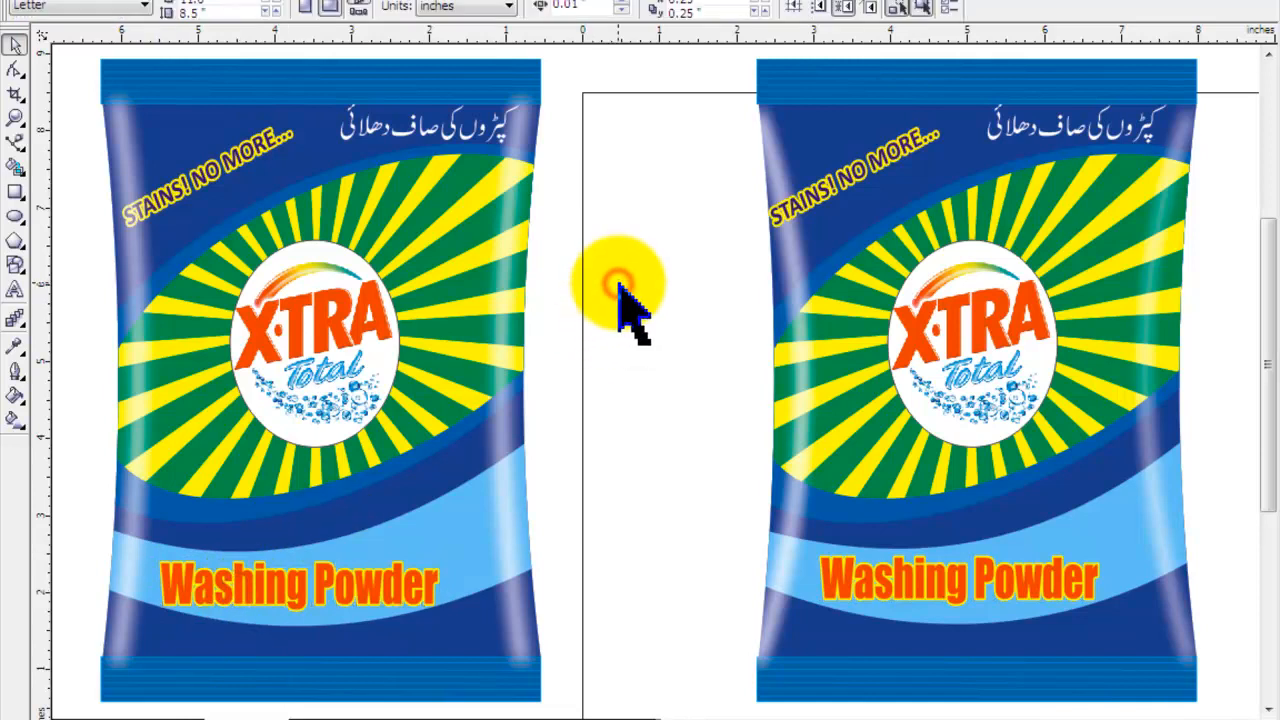